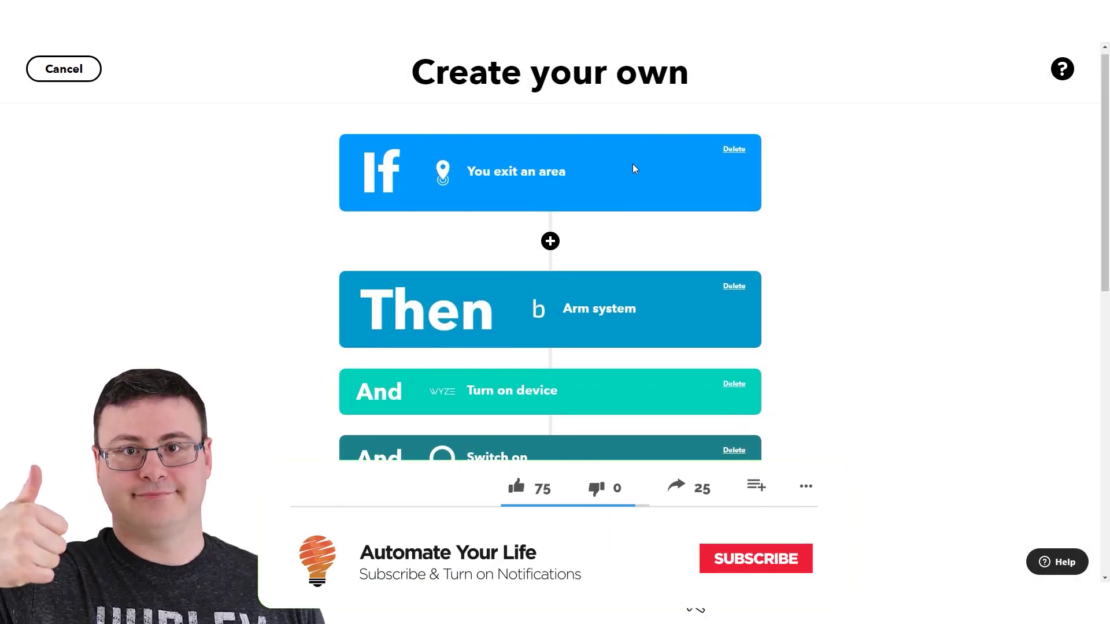
Step: Scroll through the existing multi-action applet's list of actions
scroll(633, 165, "down", 2)
scroll(632, 167, "down", 5)
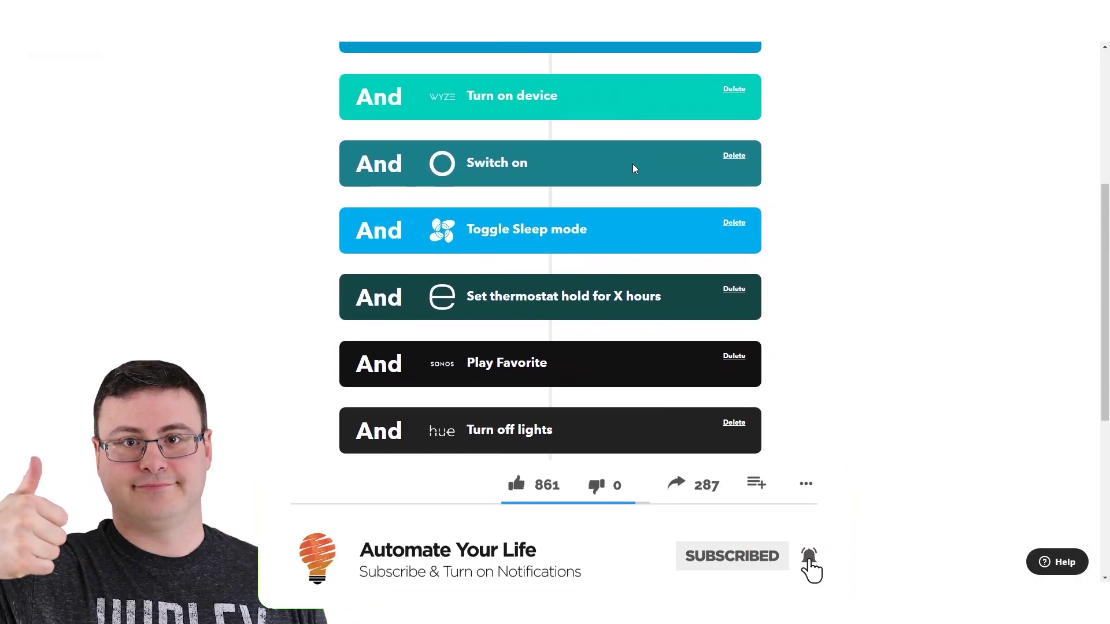
scroll(632, 169, "down", 2)
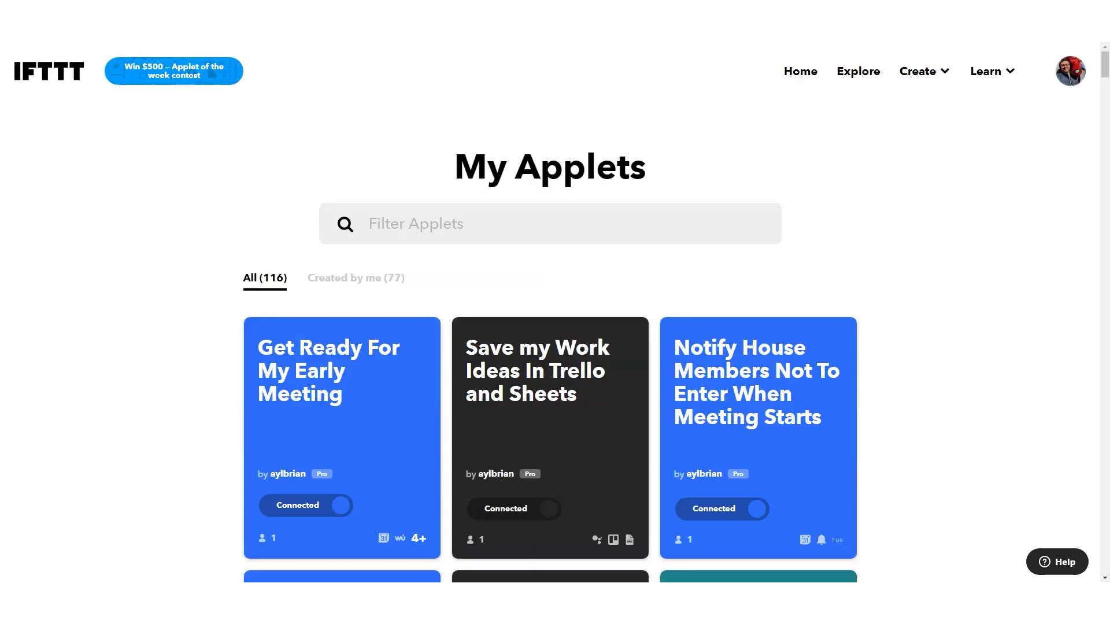
Step: Start a new applet from the Create menu and begin choosing its If trigger
left_click(927, 80)
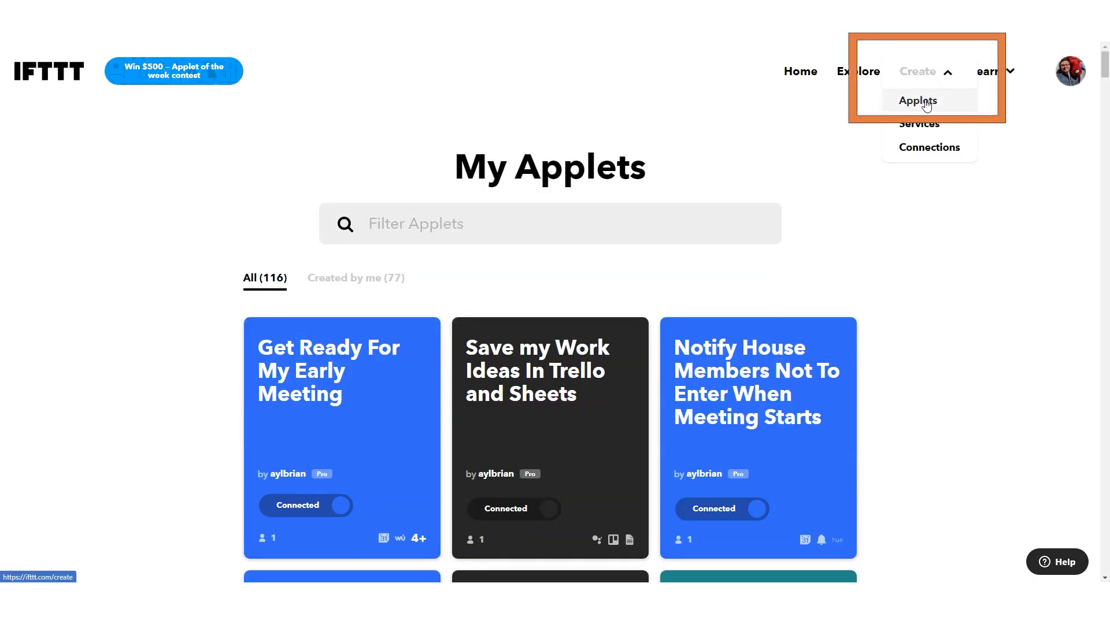
left_click(927, 103)
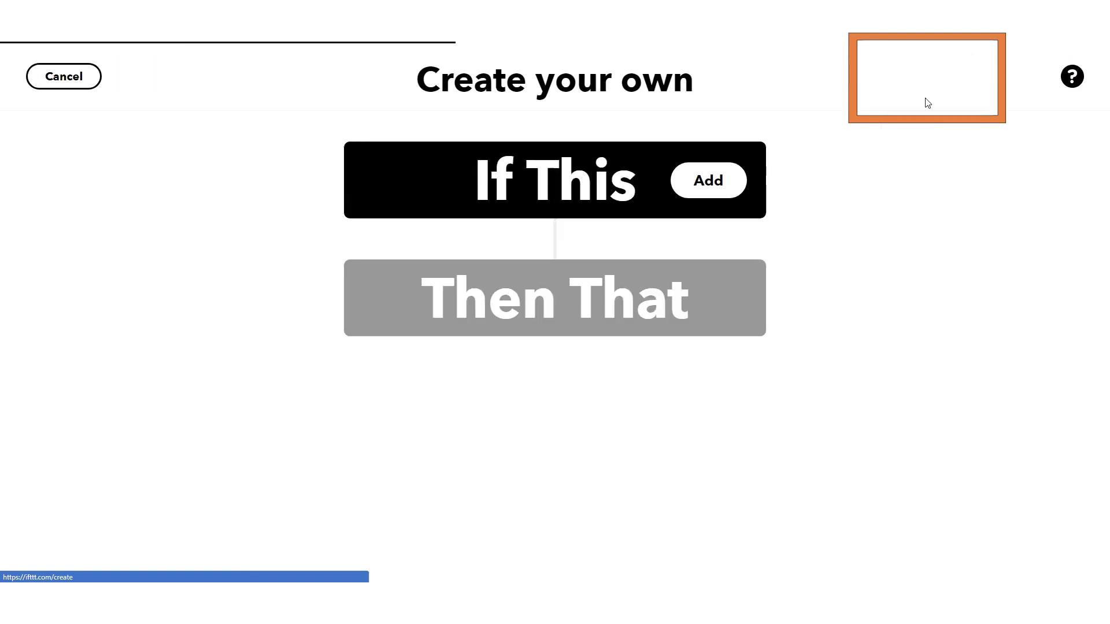
left_click(727, 191)
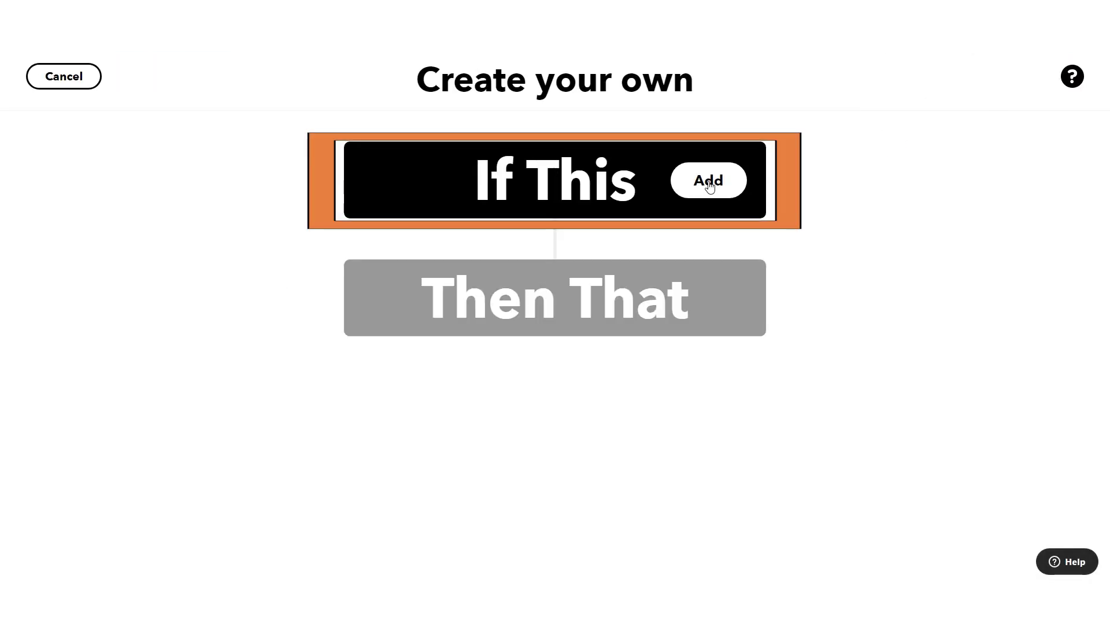
Step: Set the trigger to Location's 'You exit an area' for the chosen address
left_click(710, 184)
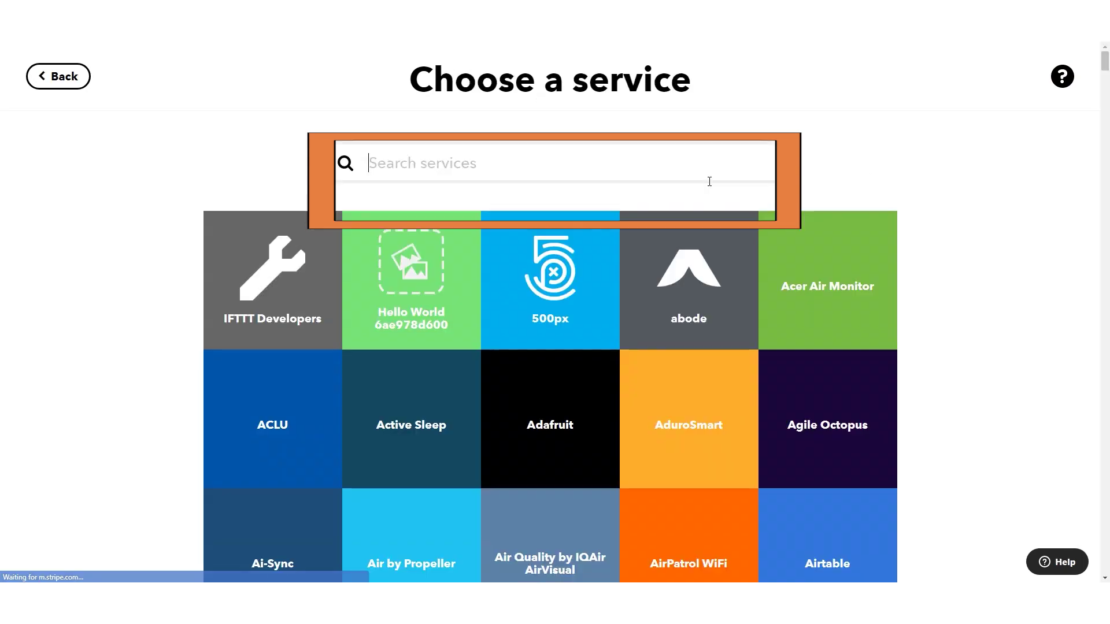
type("loca")
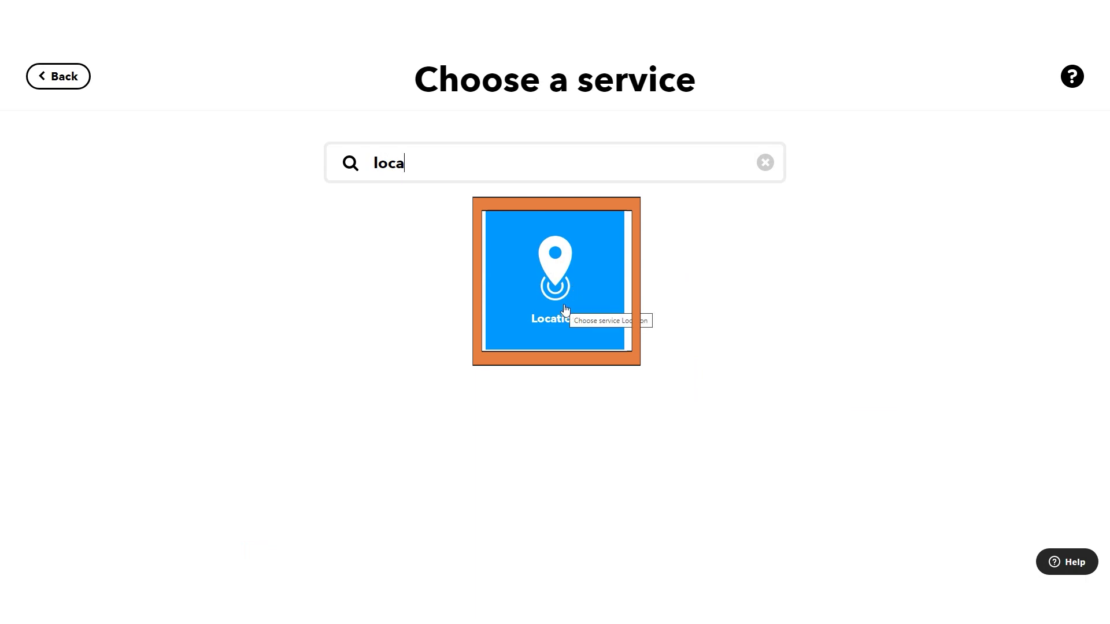
left_click(577, 291)
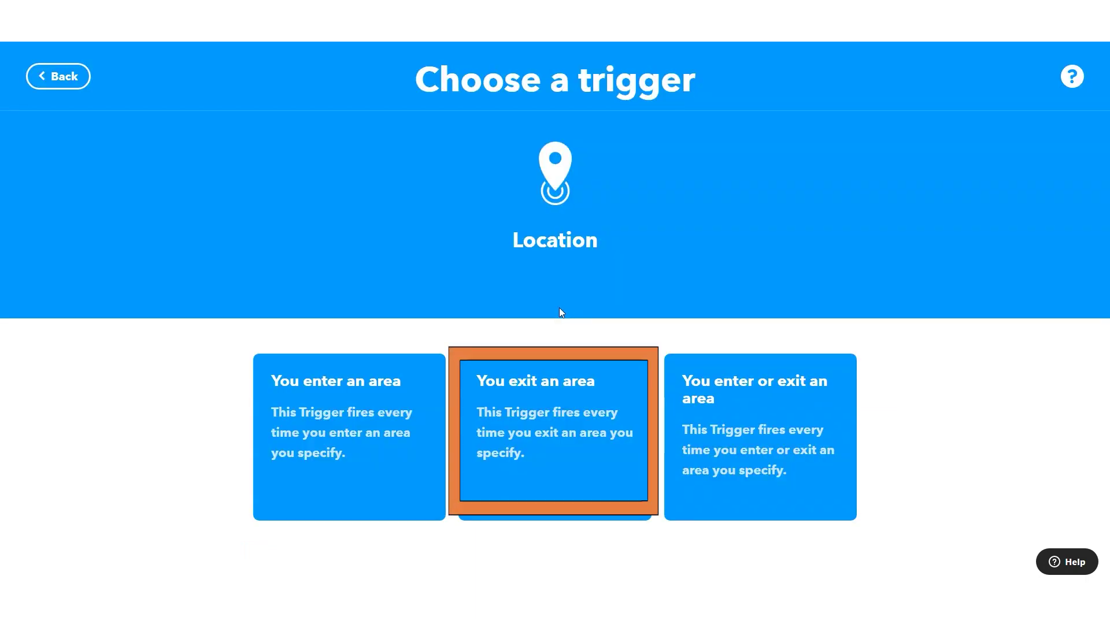
left_click(543, 421)
scroll(840, 429, "down", 3)
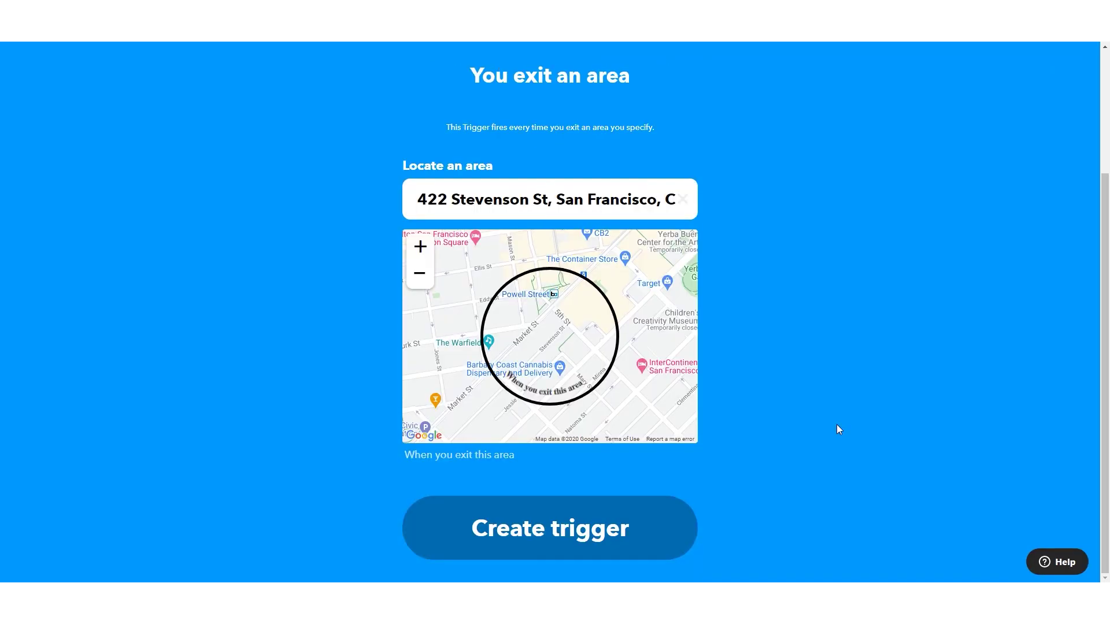
left_click(539, 546)
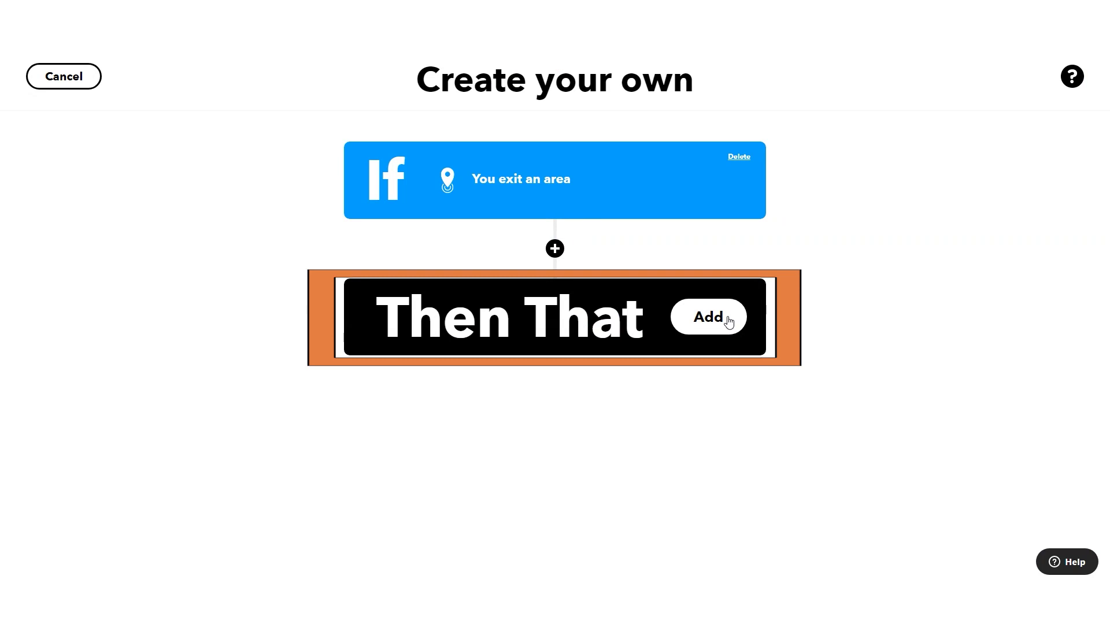
left_click(729, 322)
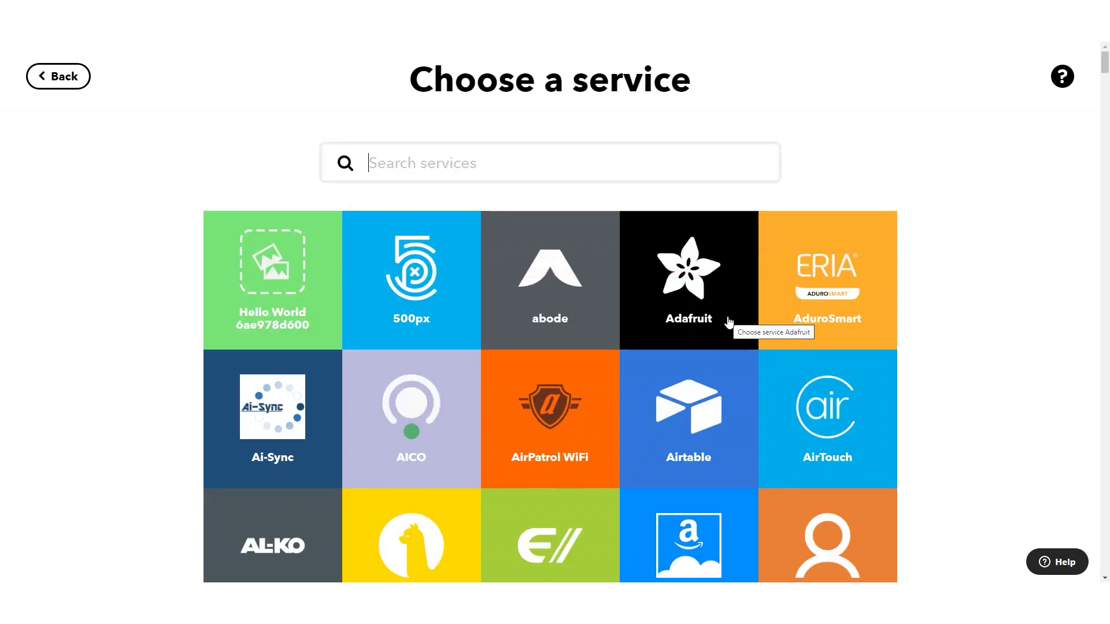
Step: Add Blink's Arm system action for the Home system
type("blink")
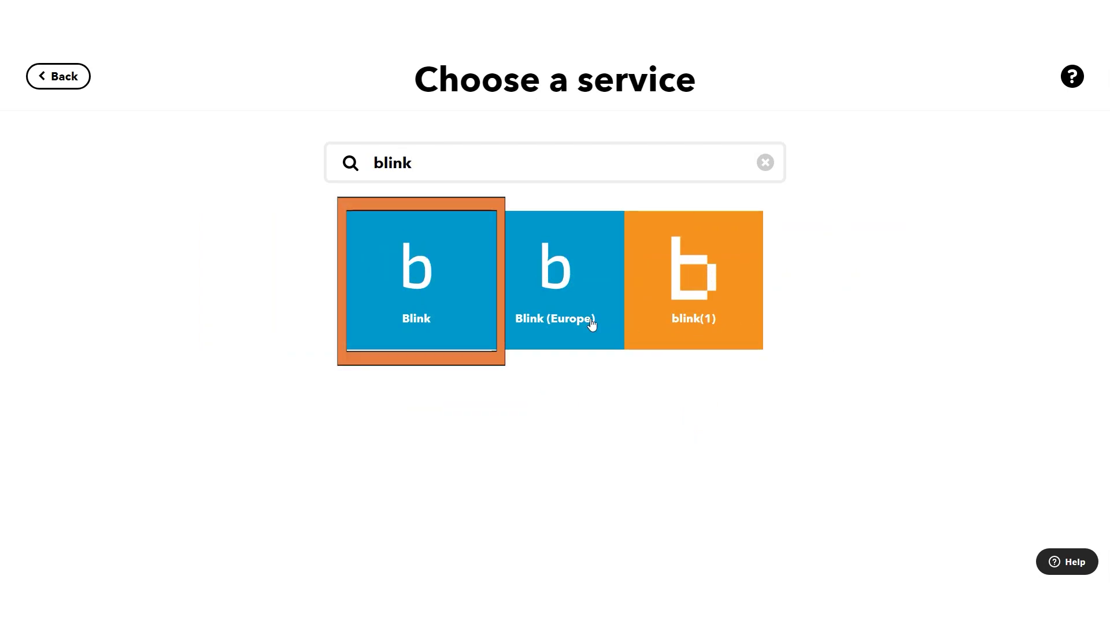
left_click(430, 299)
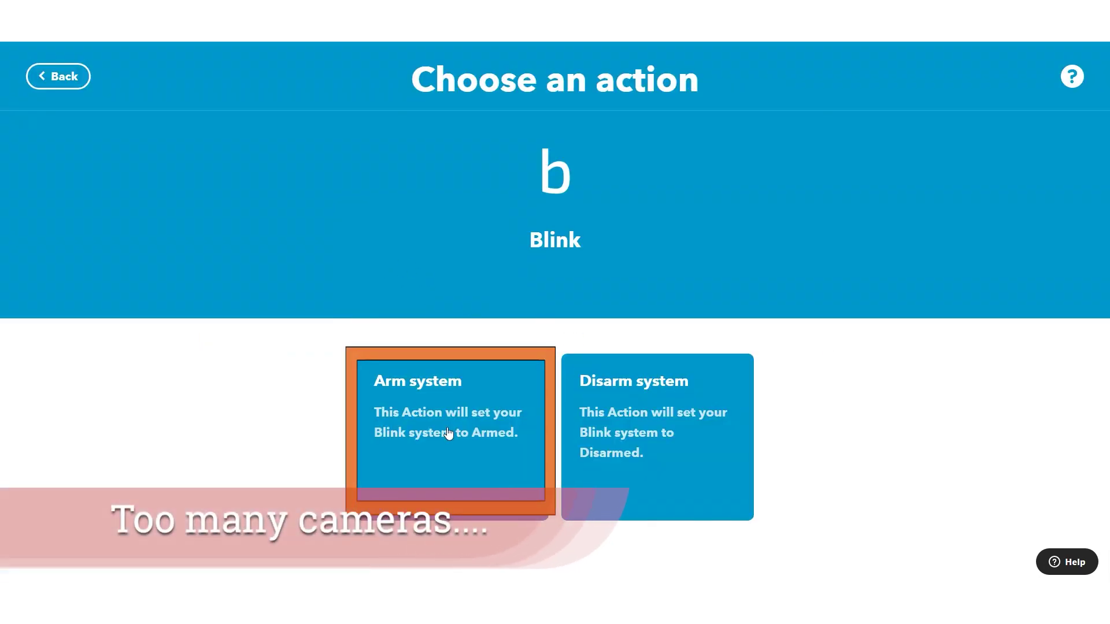
left_click(448, 424)
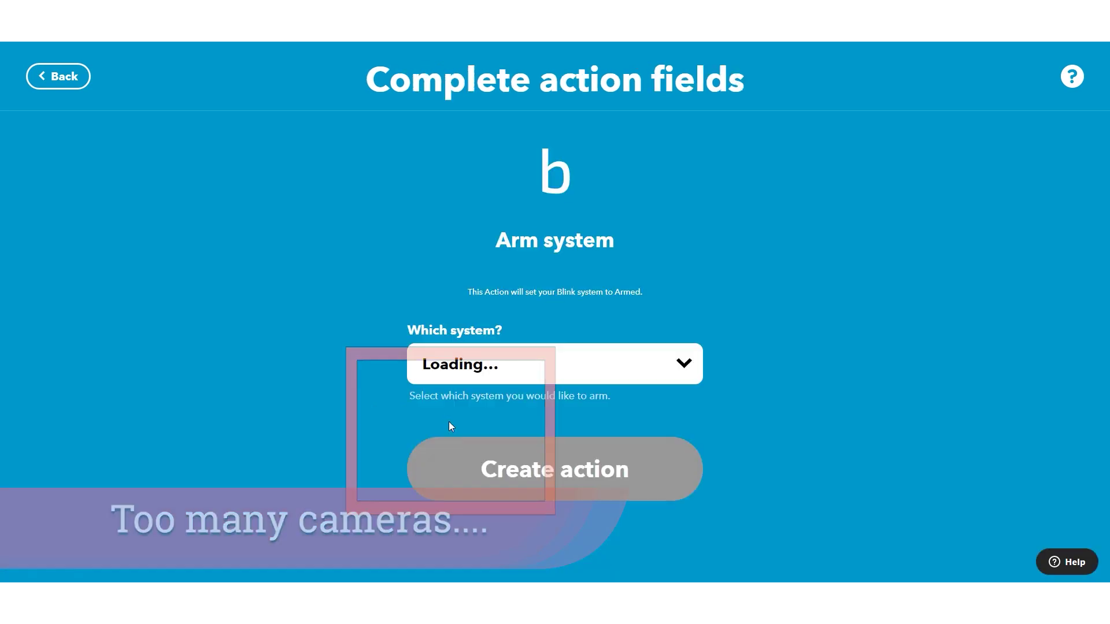
left_click(679, 372)
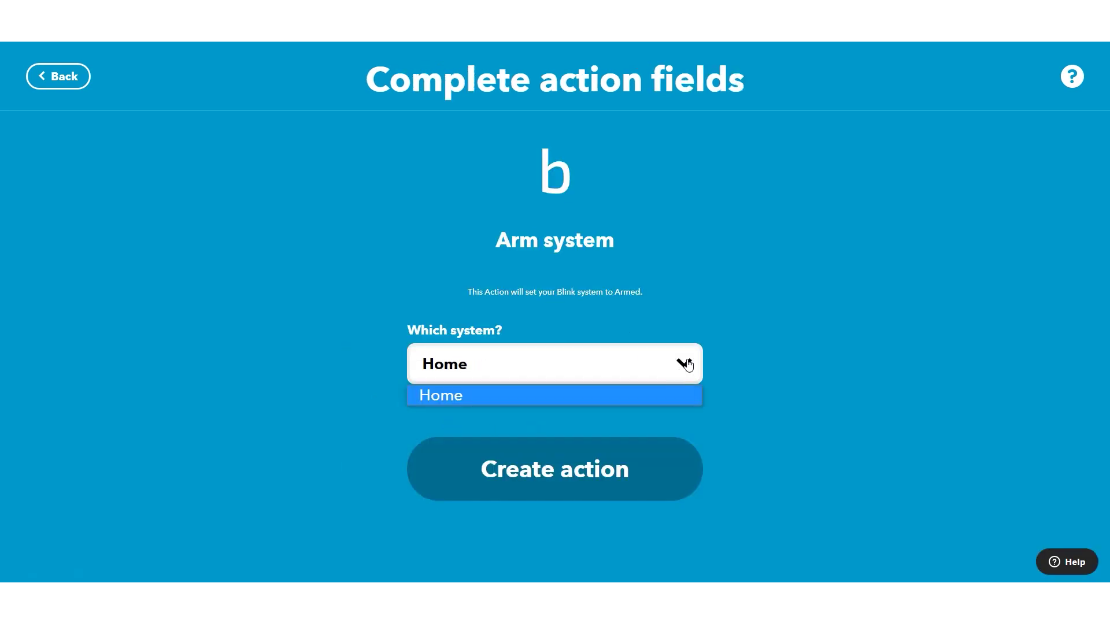
left_click(679, 373)
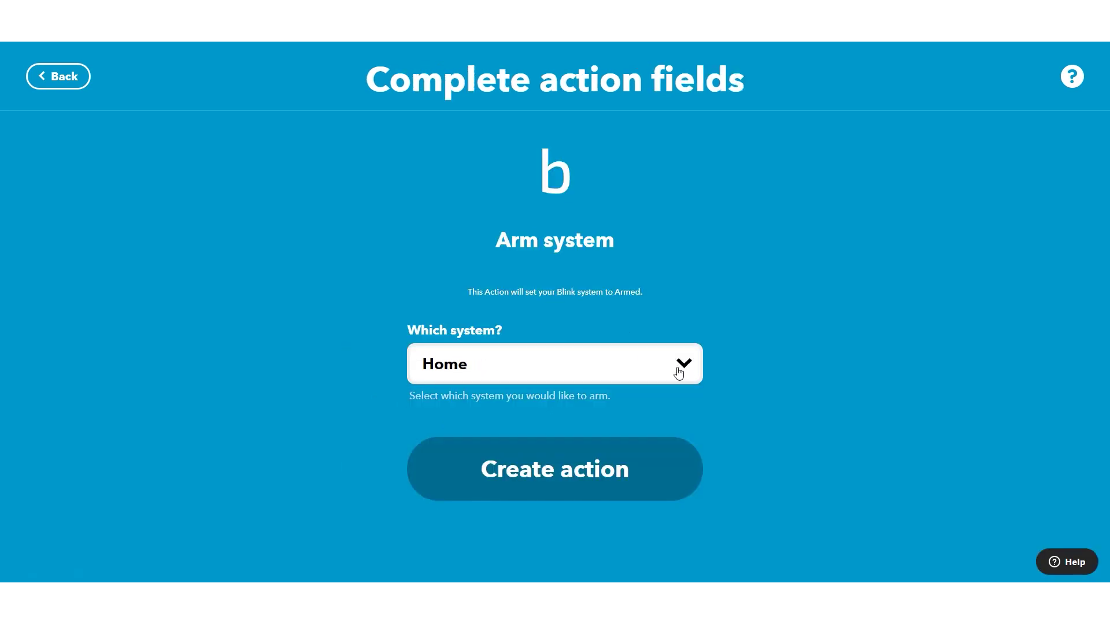
left_click(567, 472)
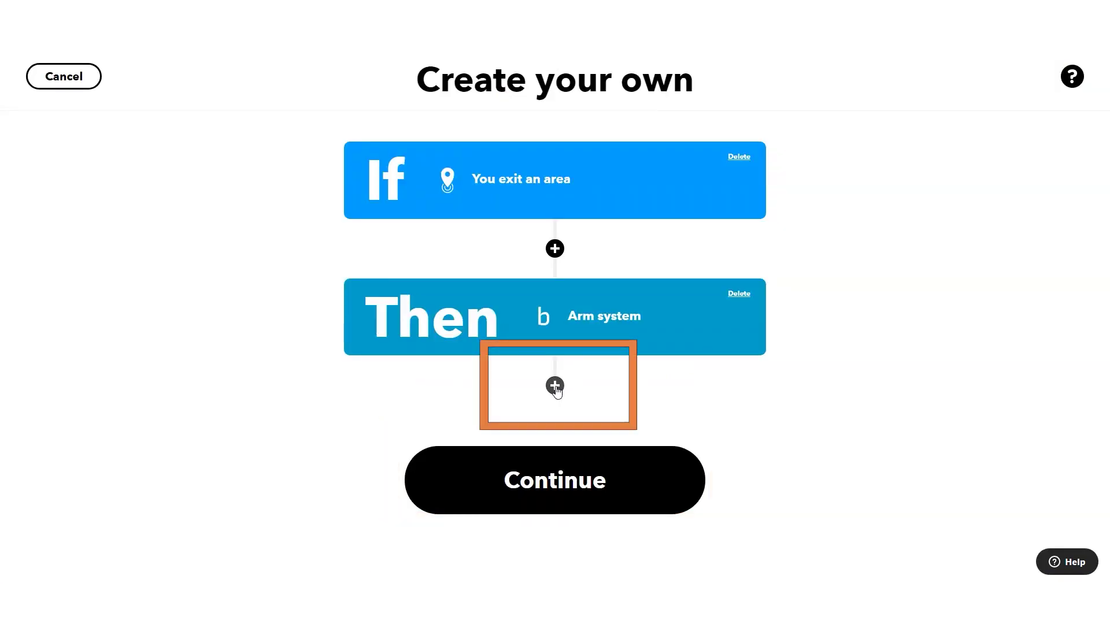
left_click(555, 386)
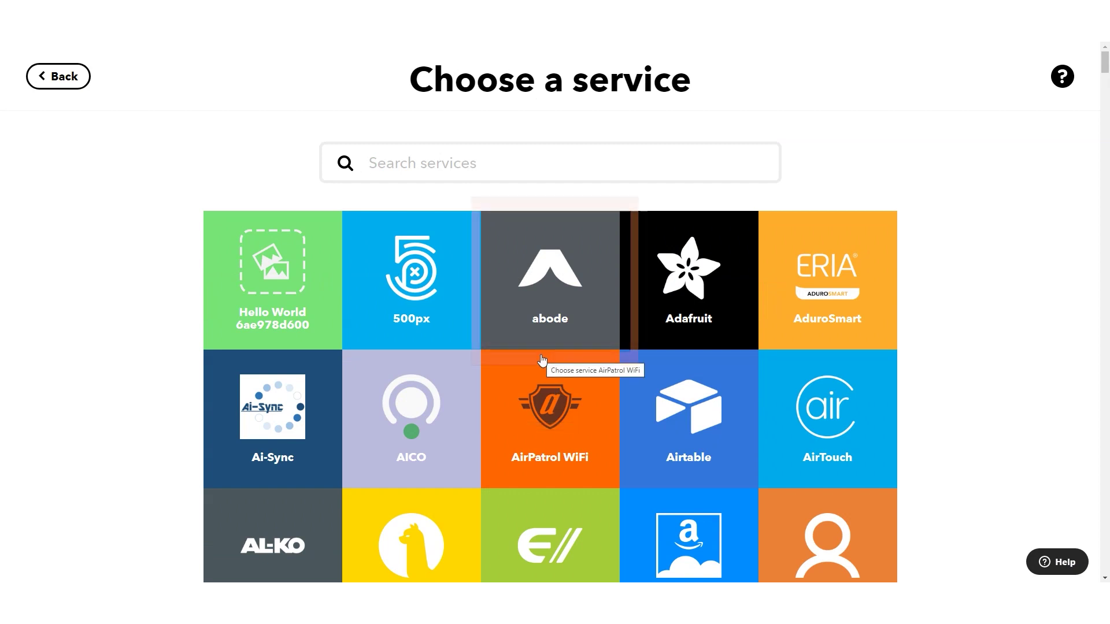
Step: Add Wyze's Turn on device action targeting All Cameras
type("wyze")
left_click(589, 305)
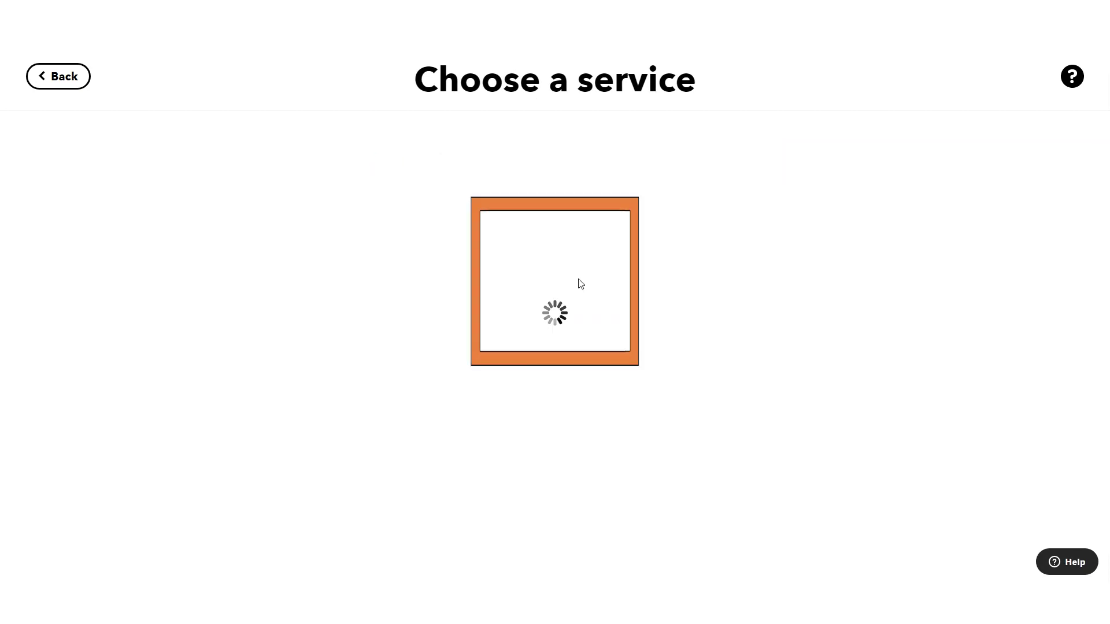
scroll(570, 300, "down", 2)
scroll(571, 301, "down", 1)
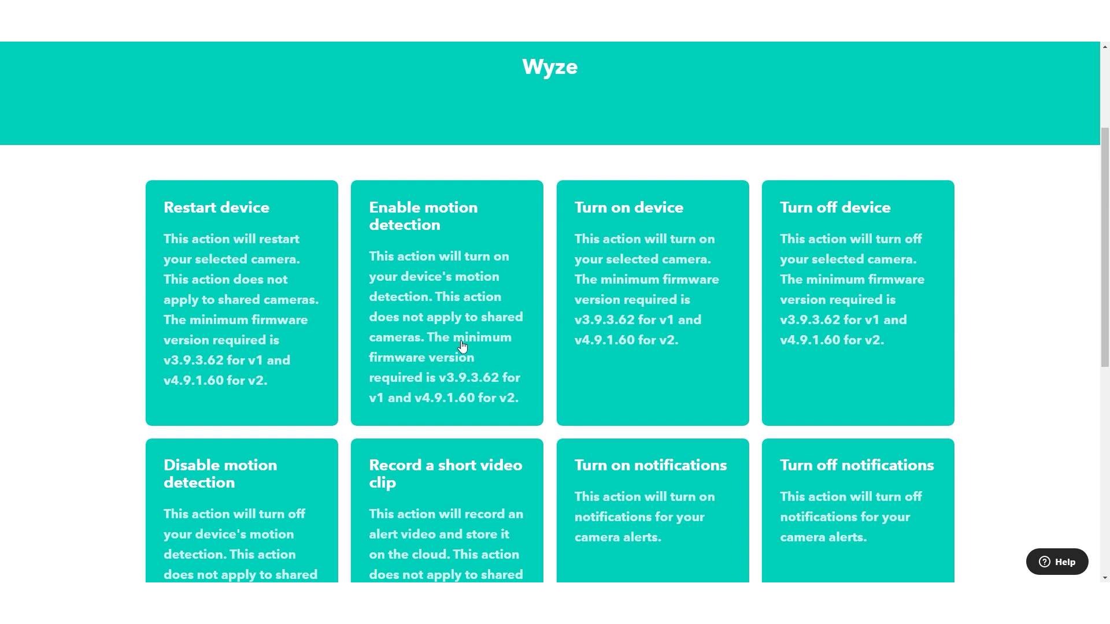
left_click(670, 303)
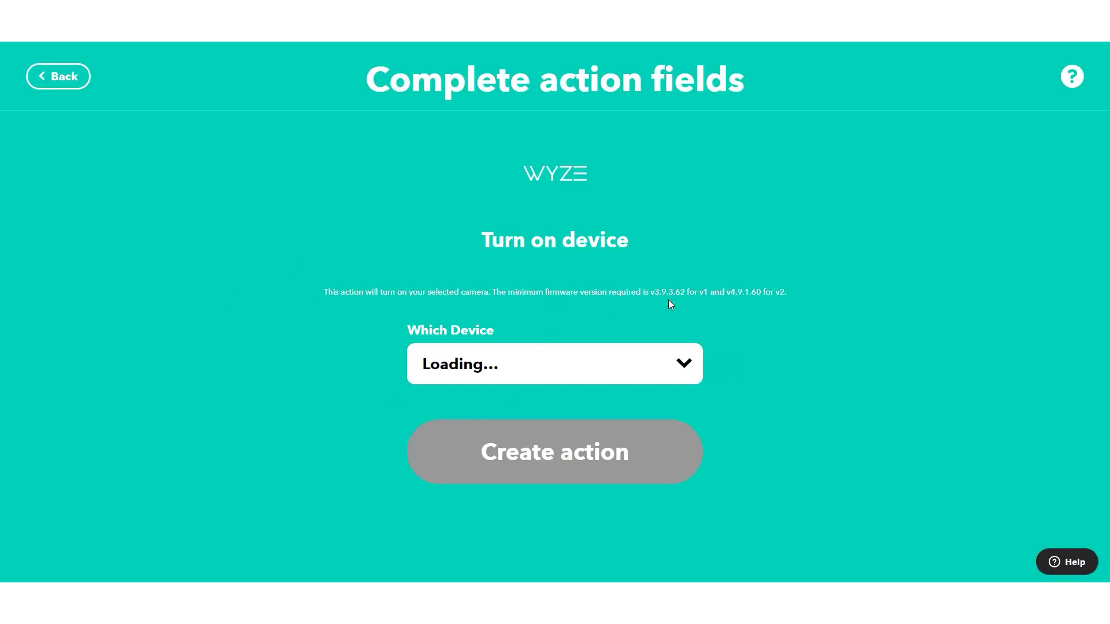
left_click(646, 369)
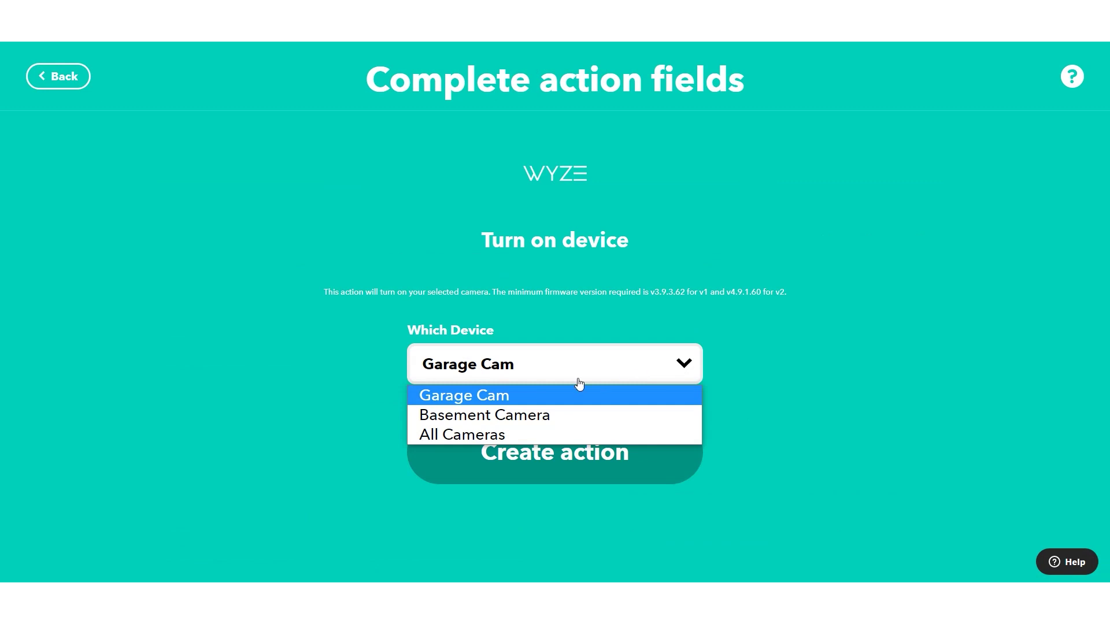
left_click(484, 434)
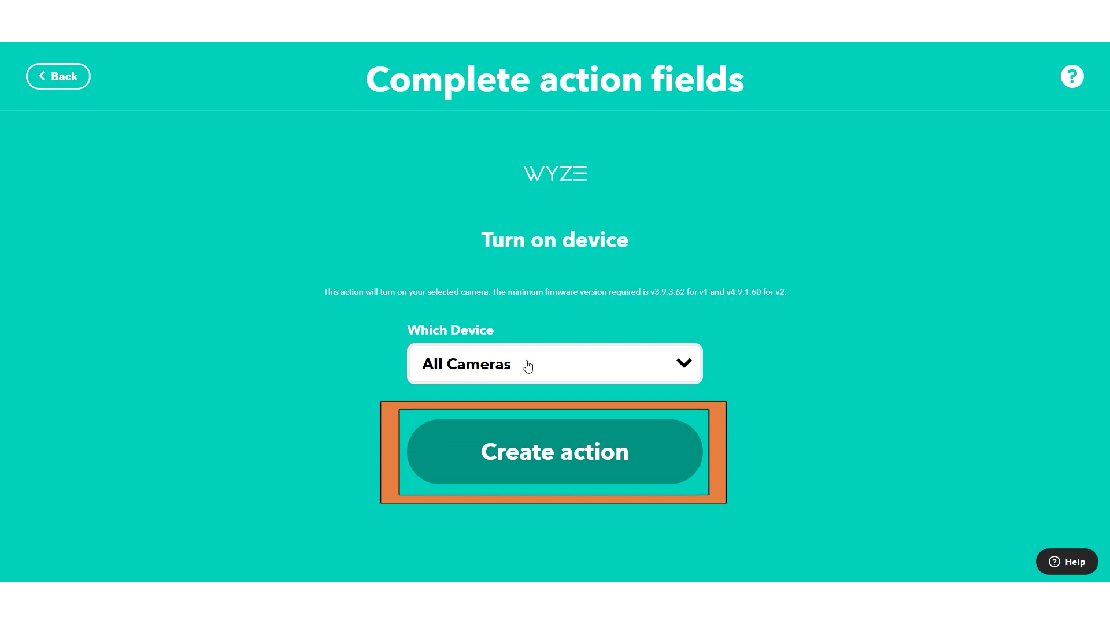
left_click(531, 459)
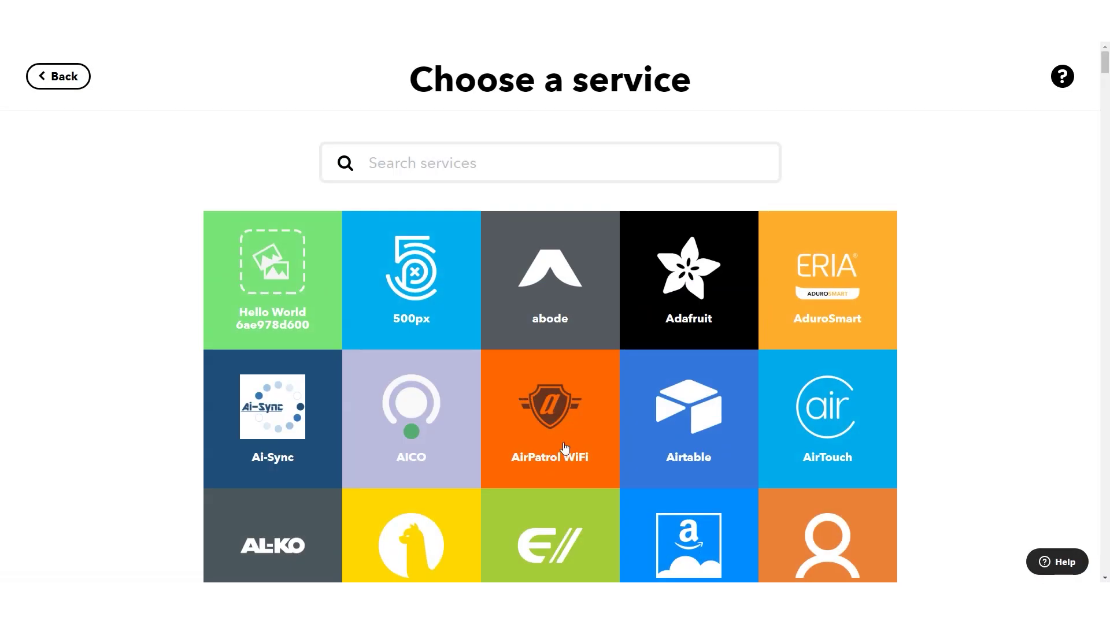
Step: Add an EZVIZ Toggle Sleep mode action with sleep mode set to off
type("EZ")
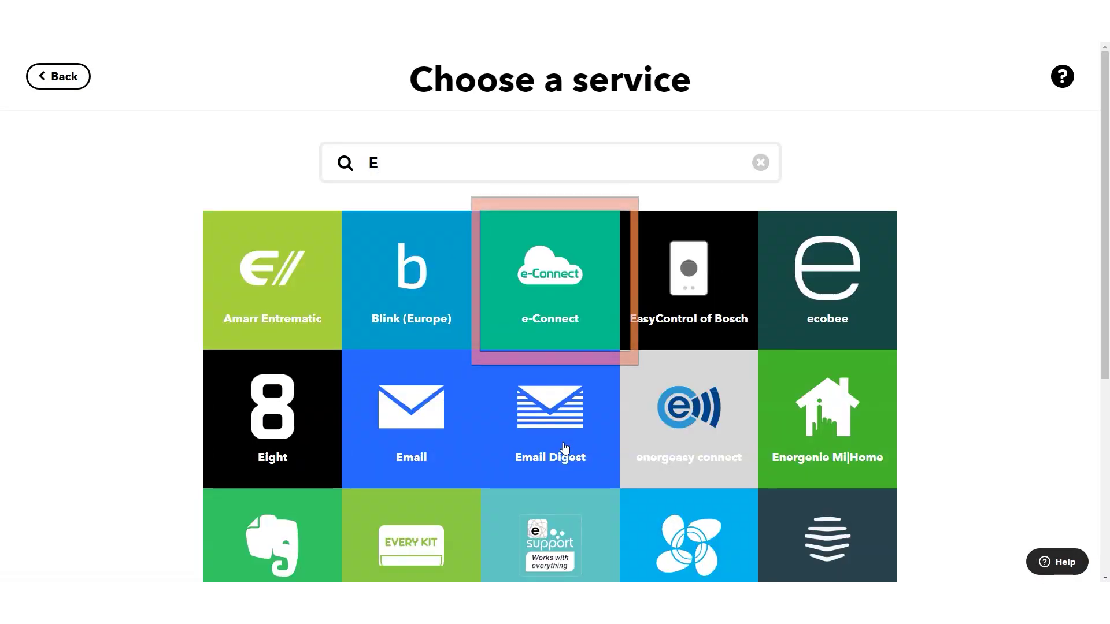
left_click(512, 255)
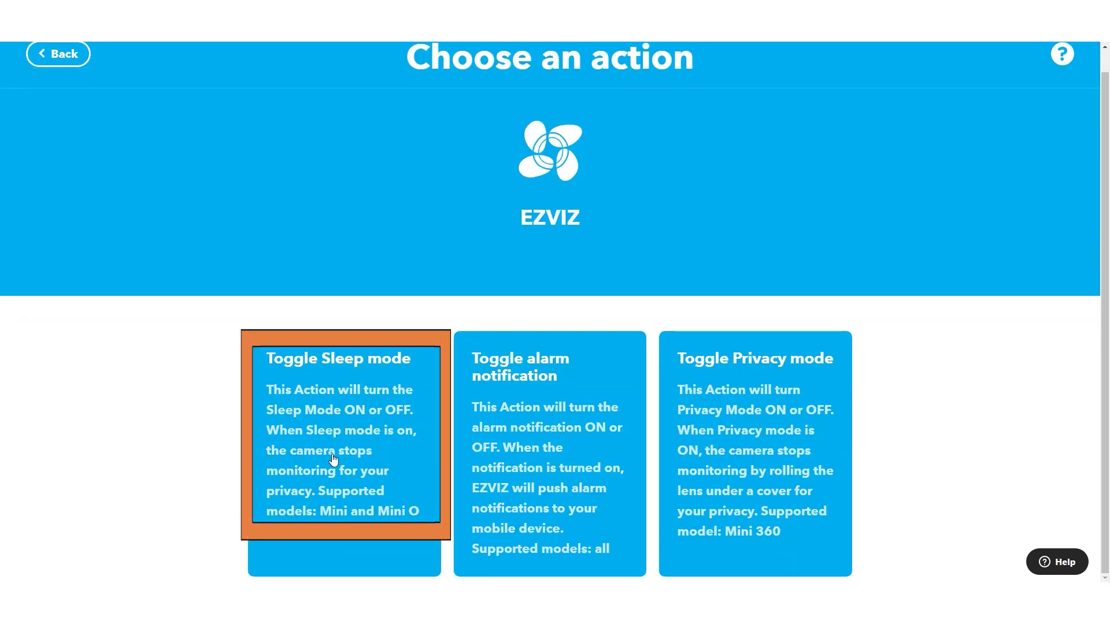
left_click(330, 444)
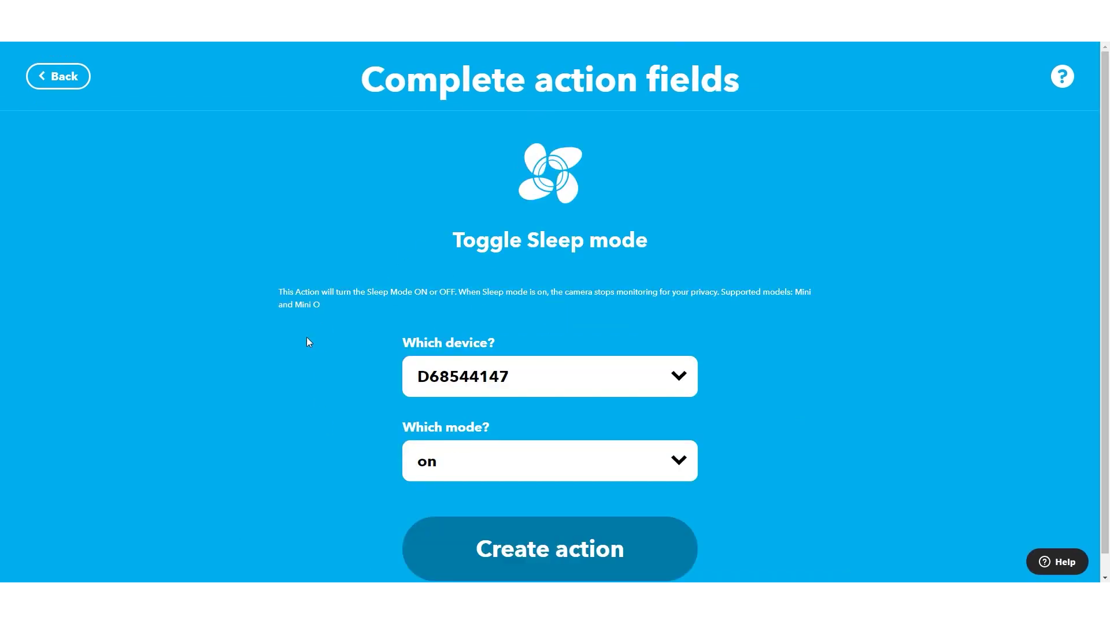
scroll(308, 342, "down", 1)
left_click(500, 453)
left_click(451, 490)
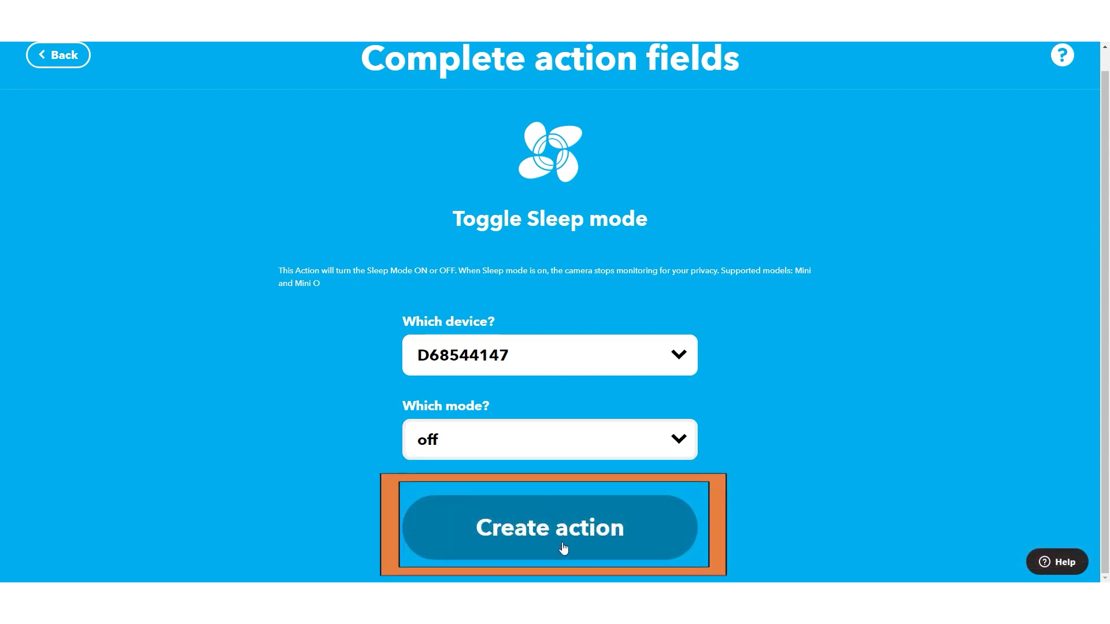
left_click(564, 539)
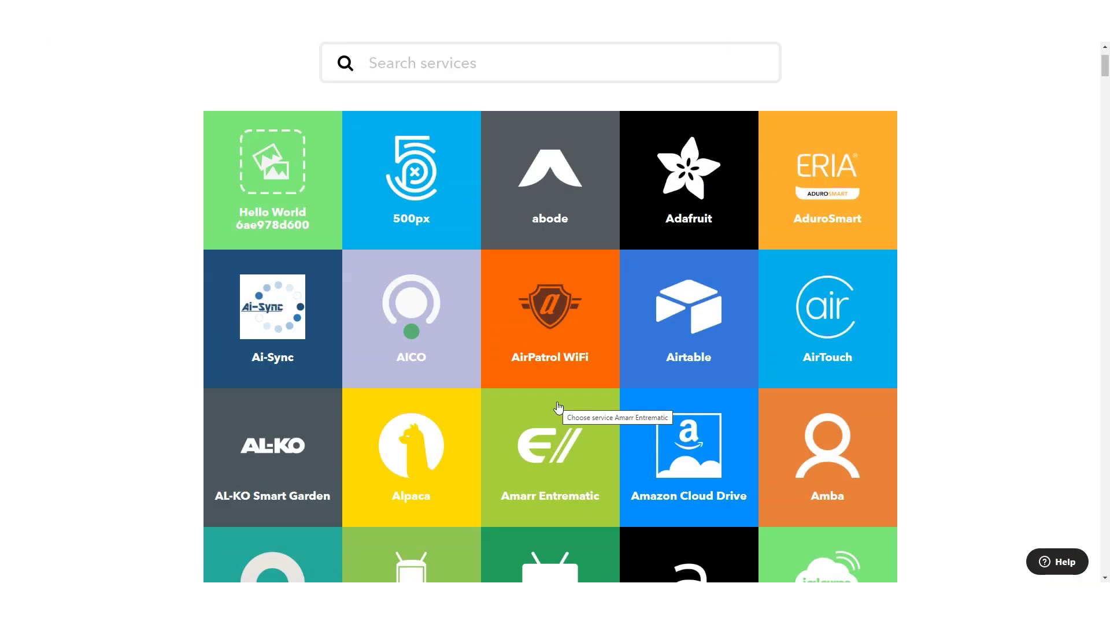
Step: Add a SmartThings Switch on action for the SmartThings Cam device
type("Smartt")
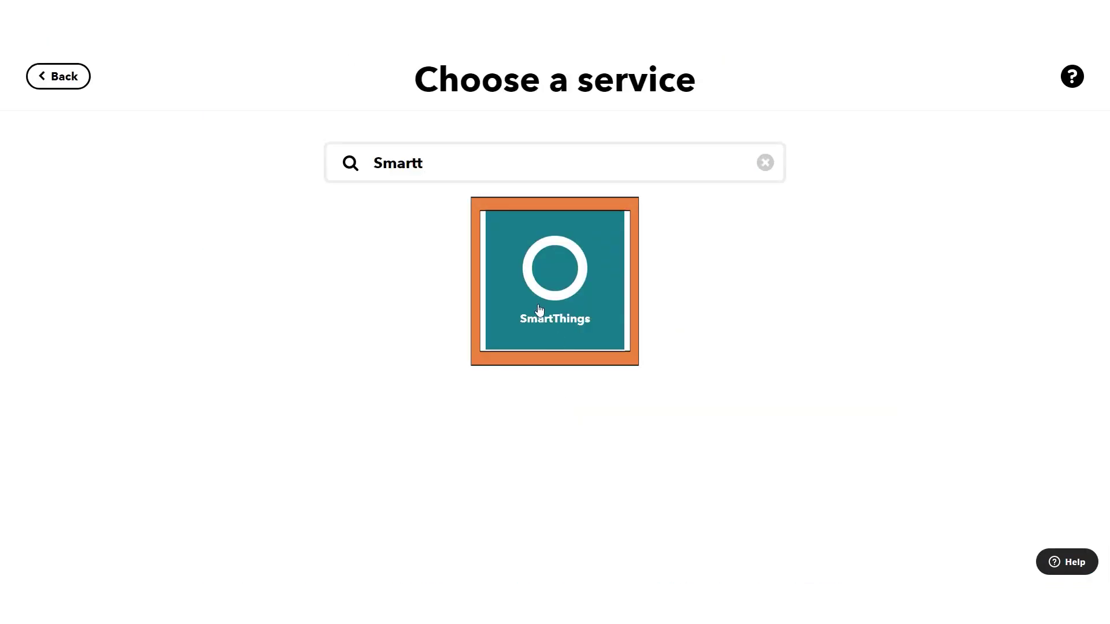
left_click(538, 311)
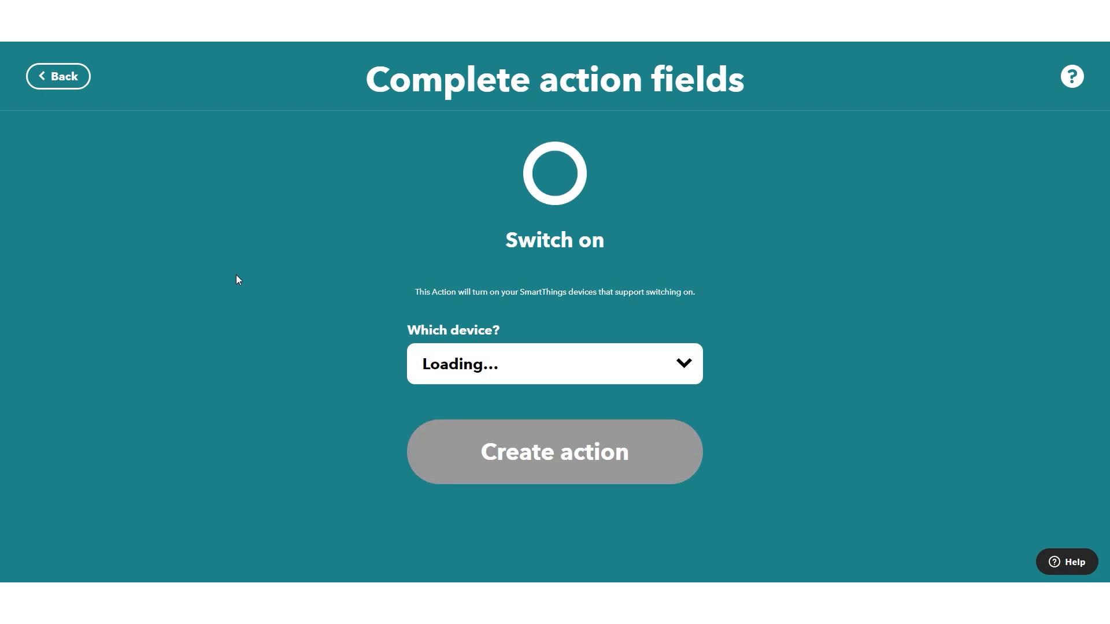
left_click(542, 372)
scroll(525, 226, "down", 4)
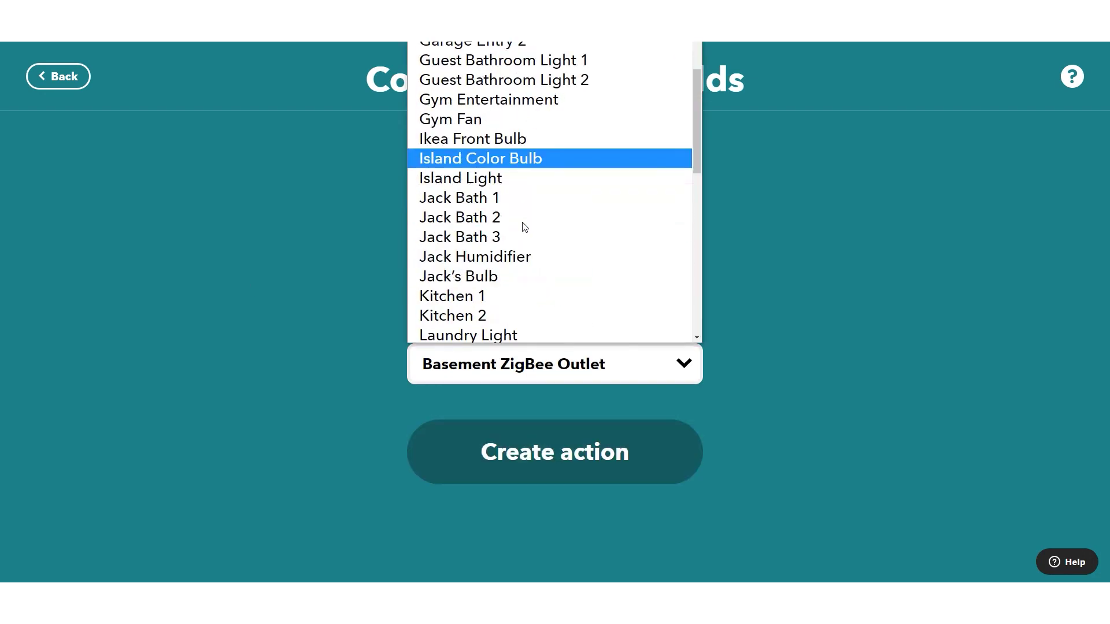
scroll(525, 227, "down", 8)
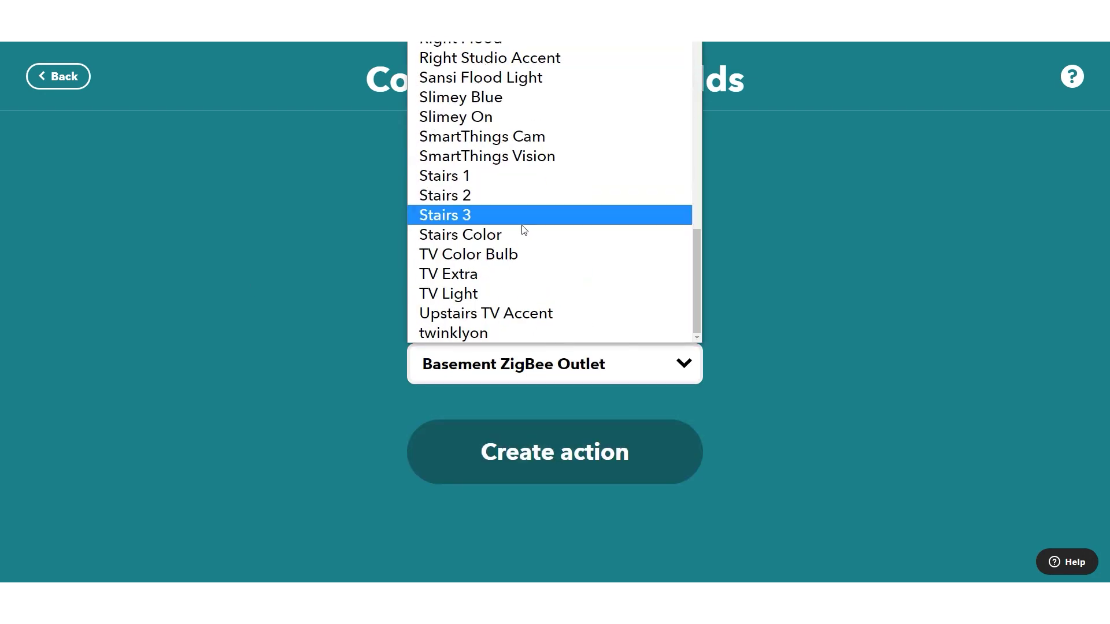
left_click(498, 137)
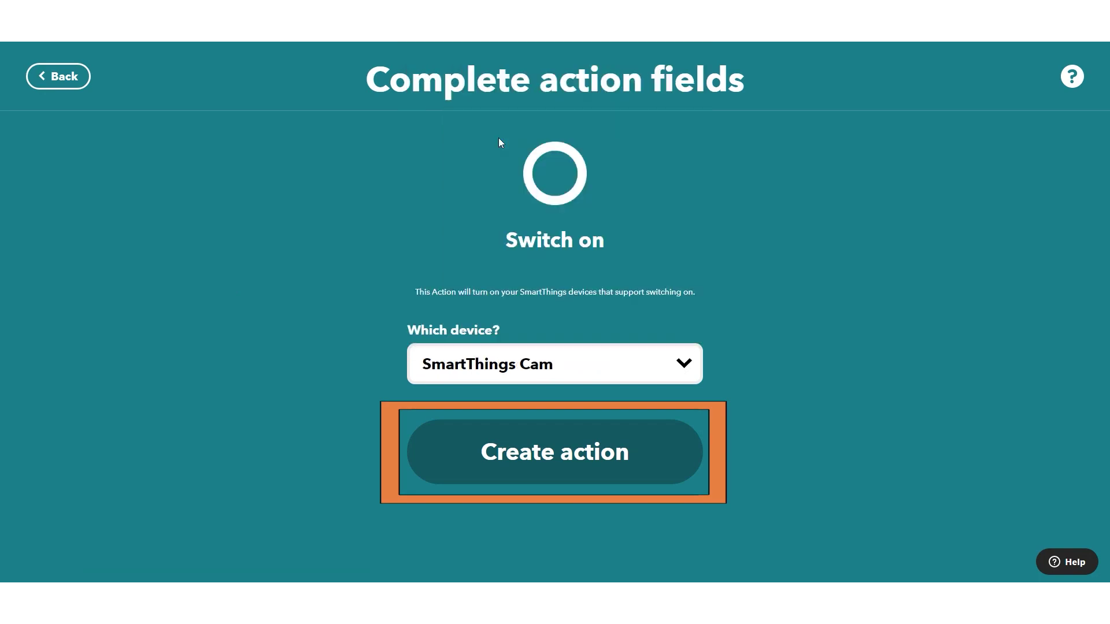
left_click(571, 467)
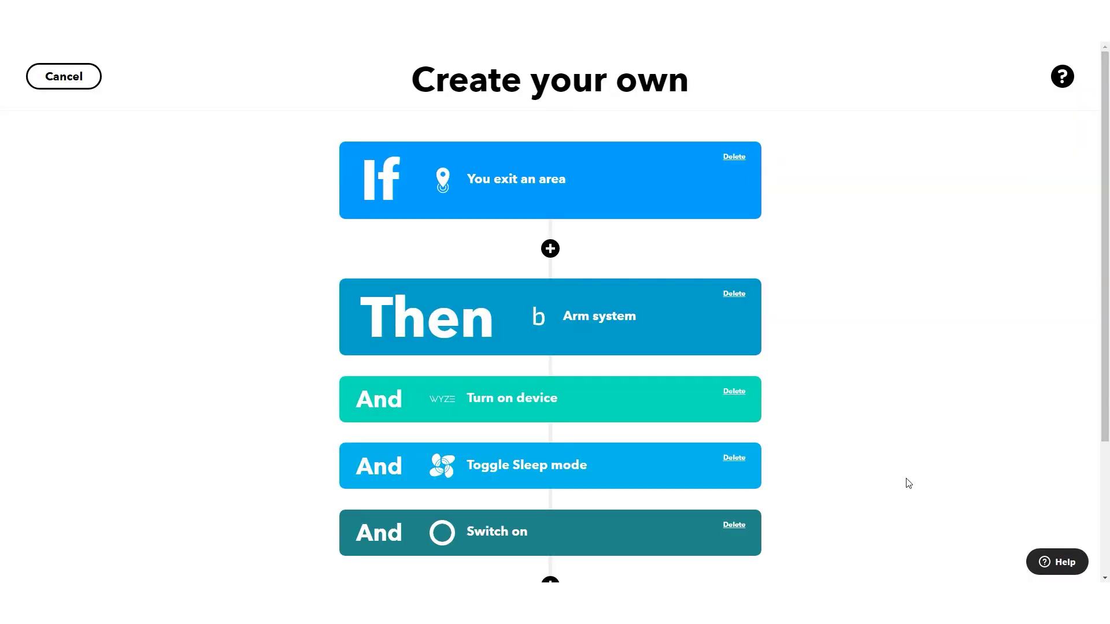
scroll(909, 484, "down", 3)
Step: Add a fifth action slot and search the services for 'sonos'
scroll(910, 482, "up", 2)
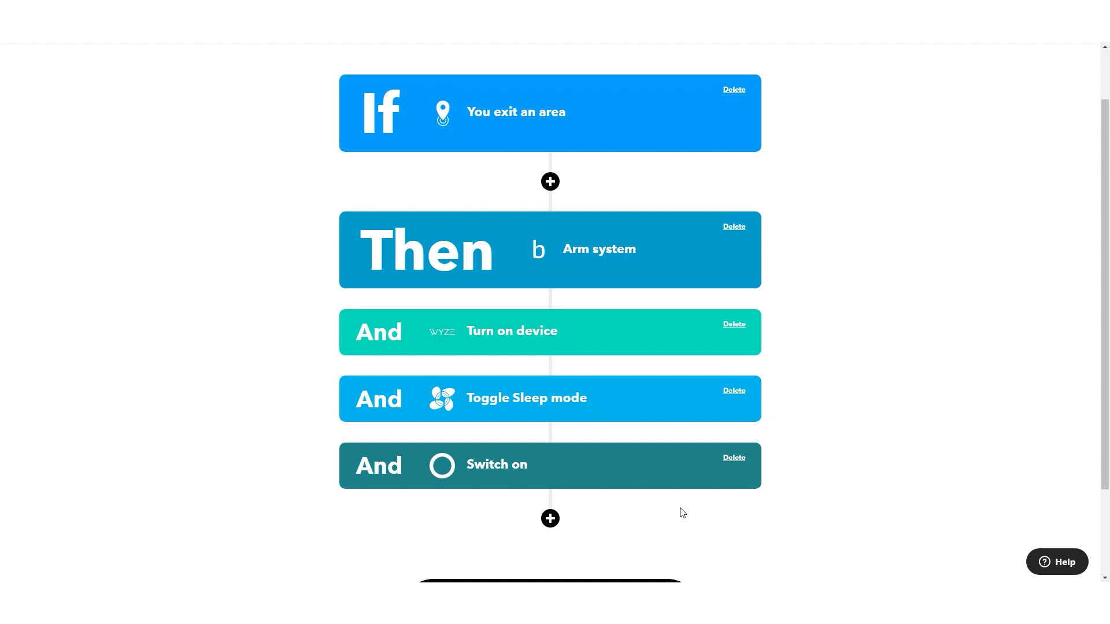
scroll(766, 531, "down", 2)
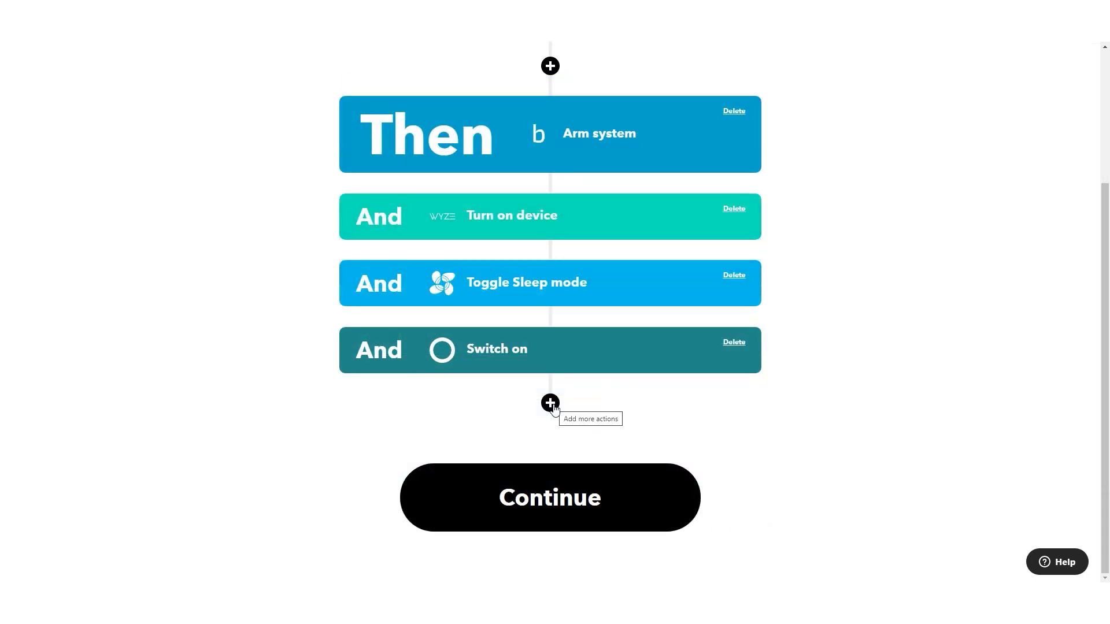
left_click(550, 403)
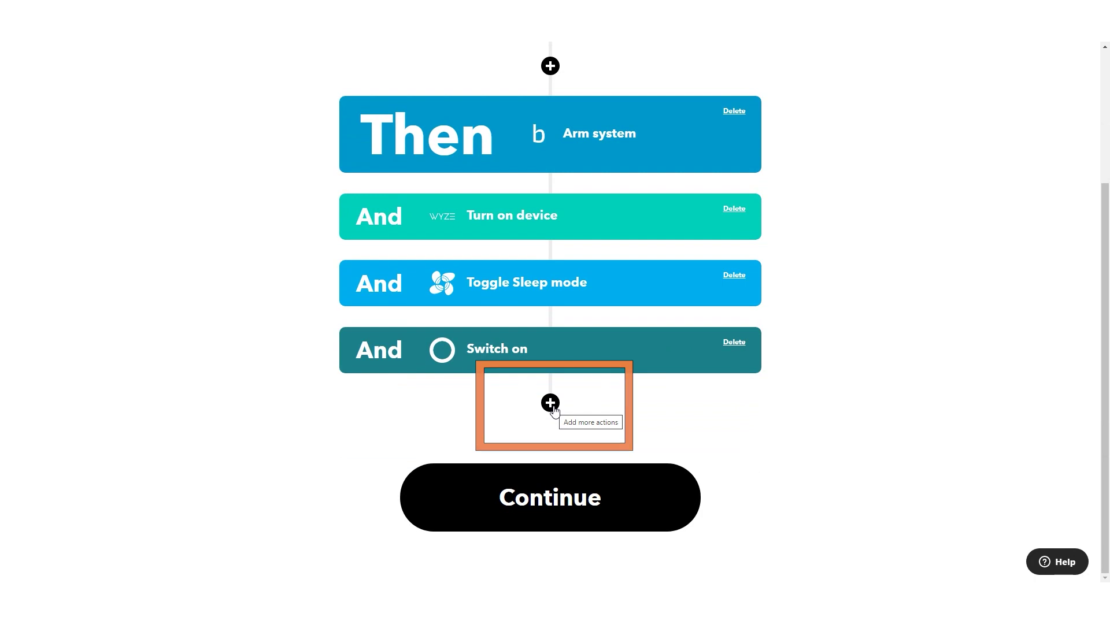
left_click(550, 403)
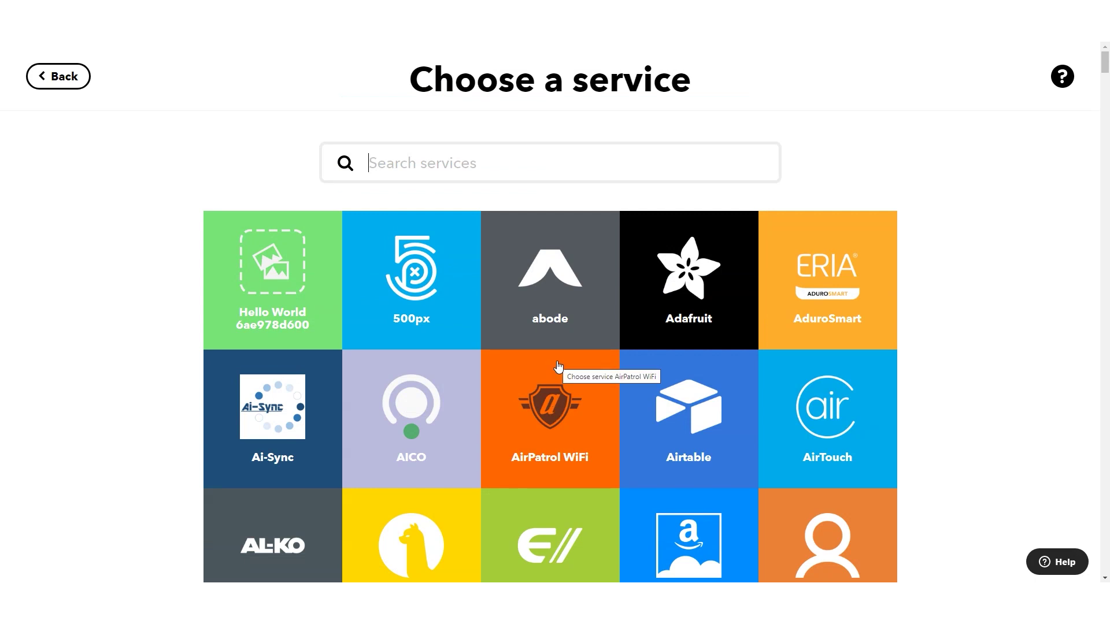
type("sonos")
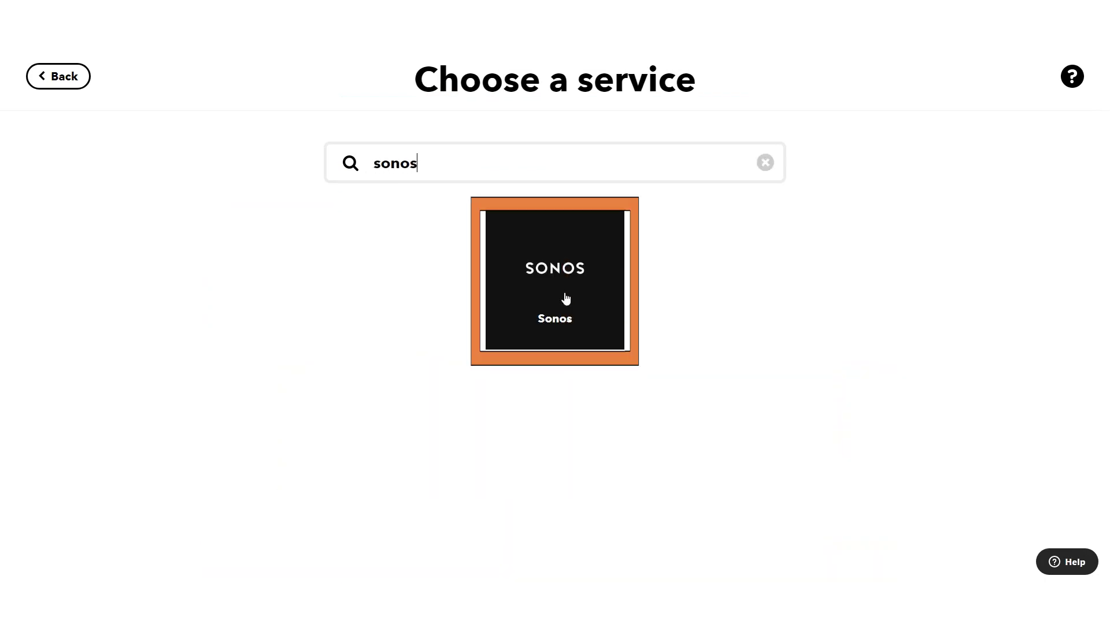
Step: Add Sonos Play Favorite playing Top Songs in the Entry room only
left_click(565, 300)
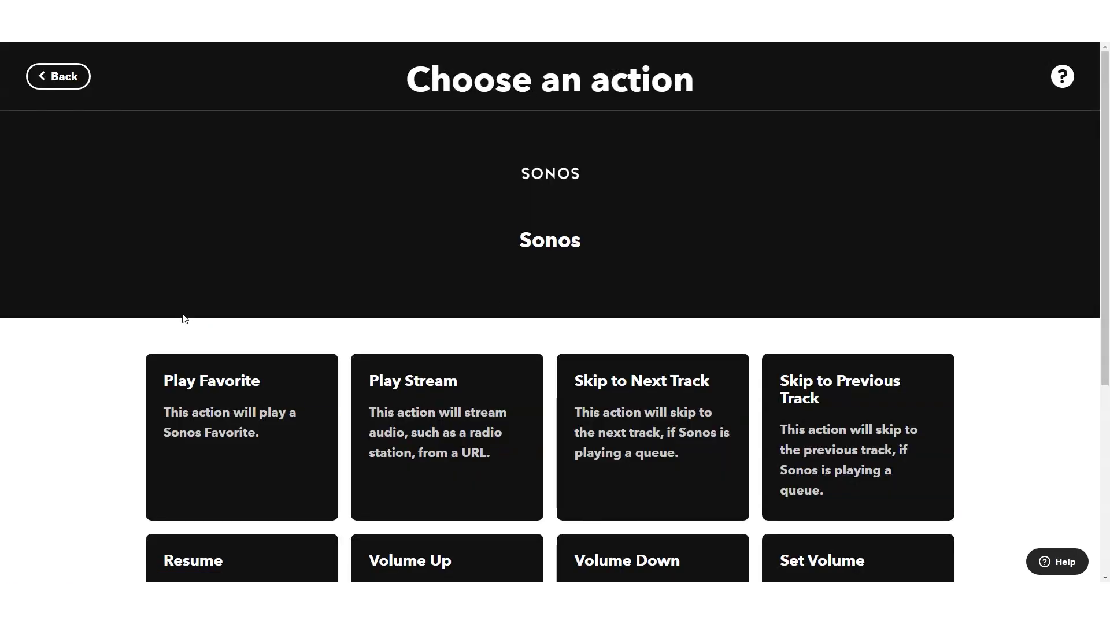
scroll(183, 314, "down", 4)
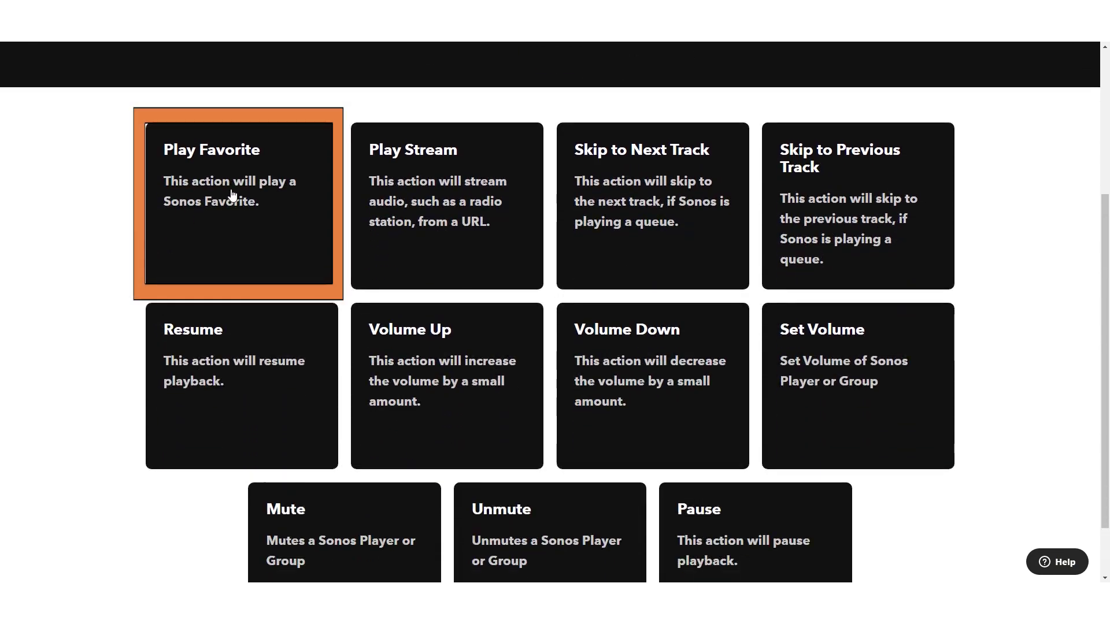
left_click(231, 193)
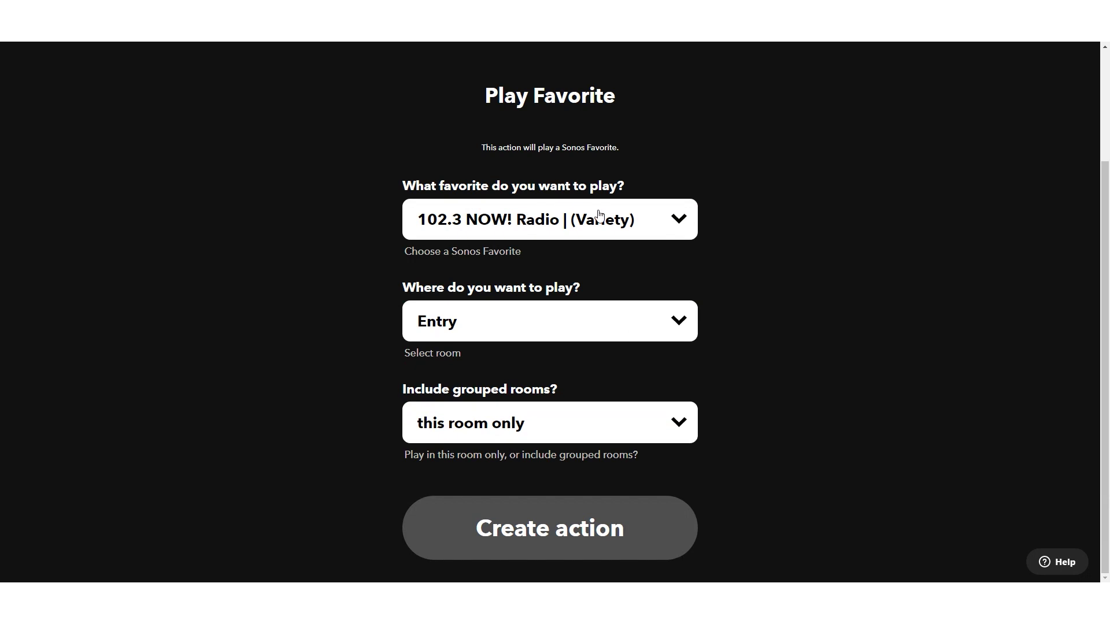
left_click(598, 219)
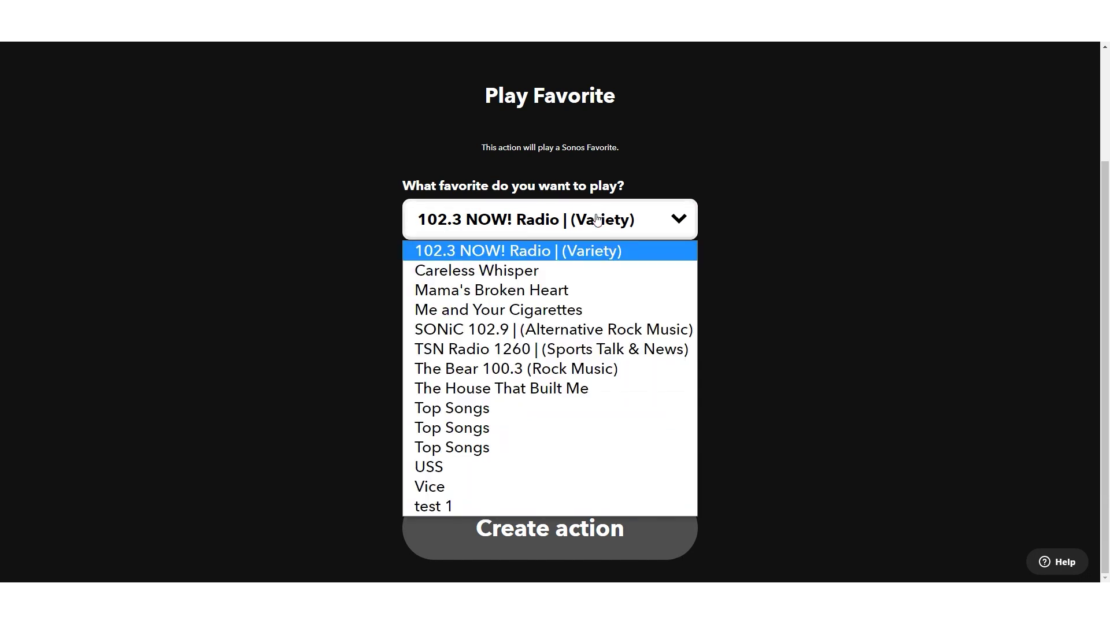
left_click(500, 414)
left_click(460, 328)
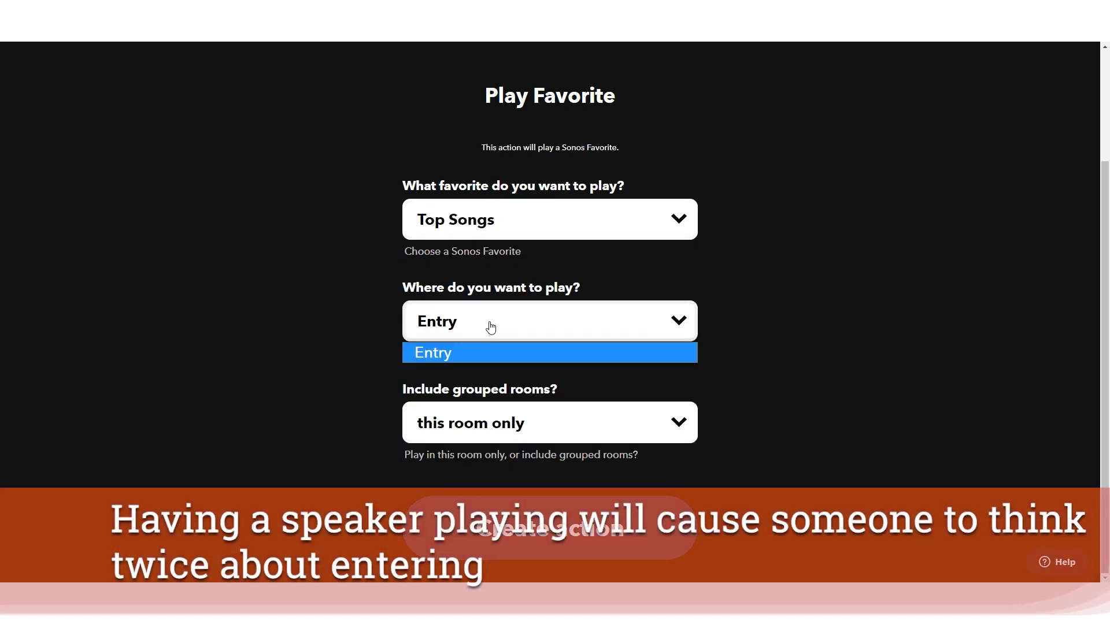
left_click(489, 347)
left_click(496, 442)
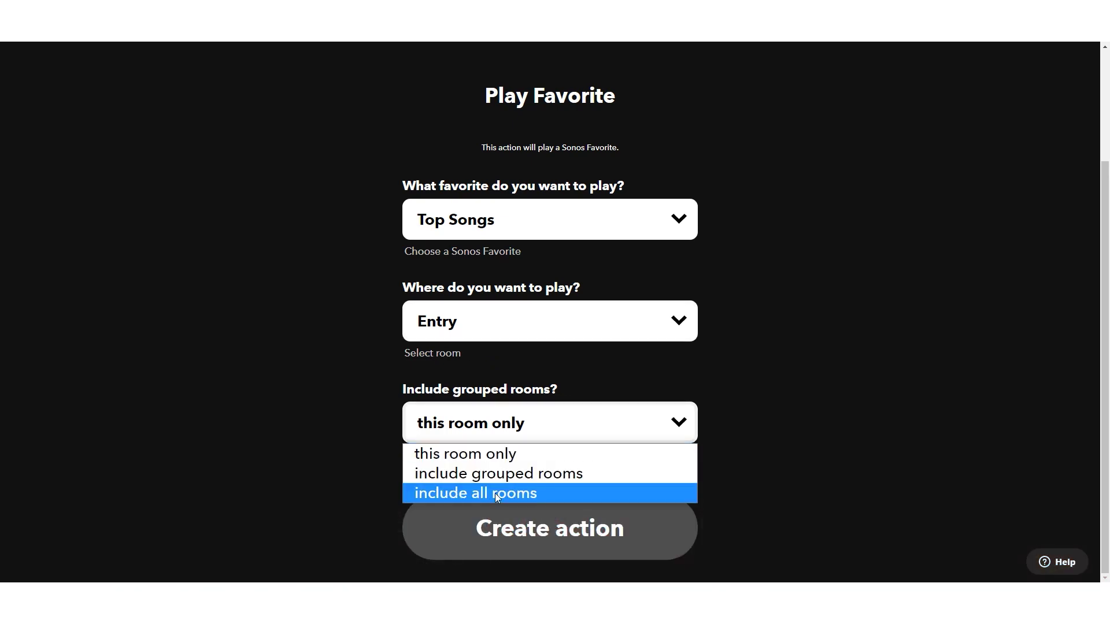
left_click(509, 454)
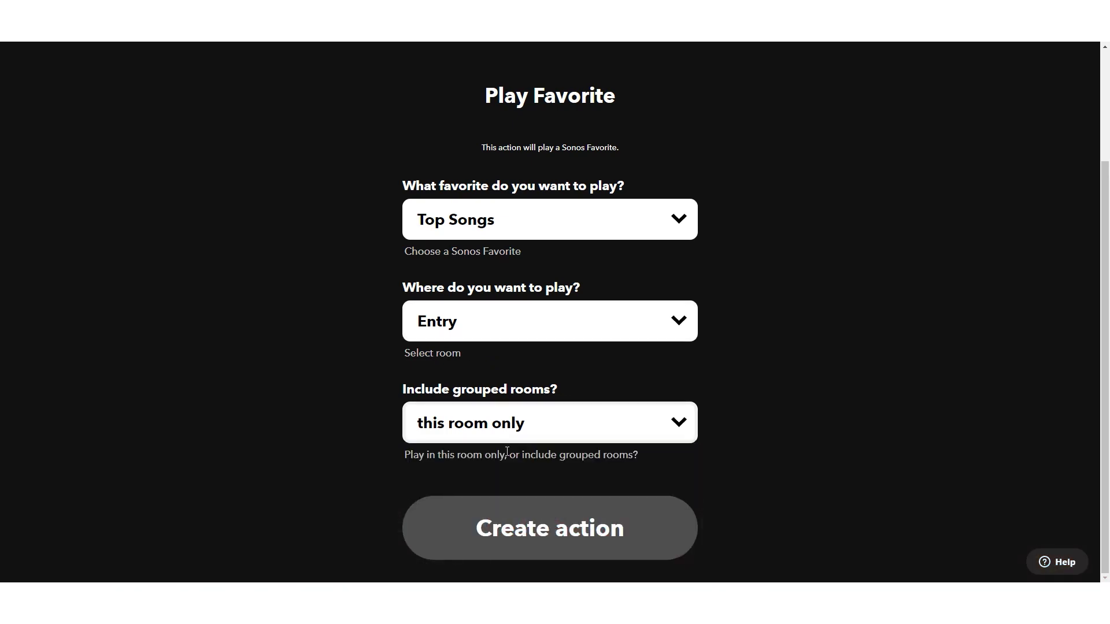
left_click(559, 535)
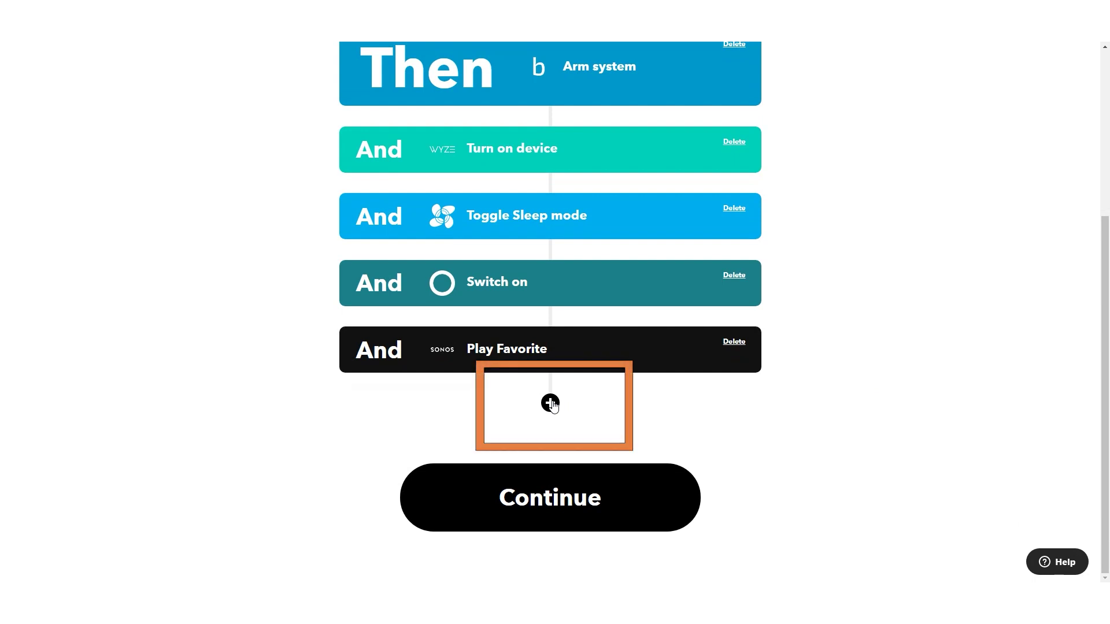
left_click(550, 403)
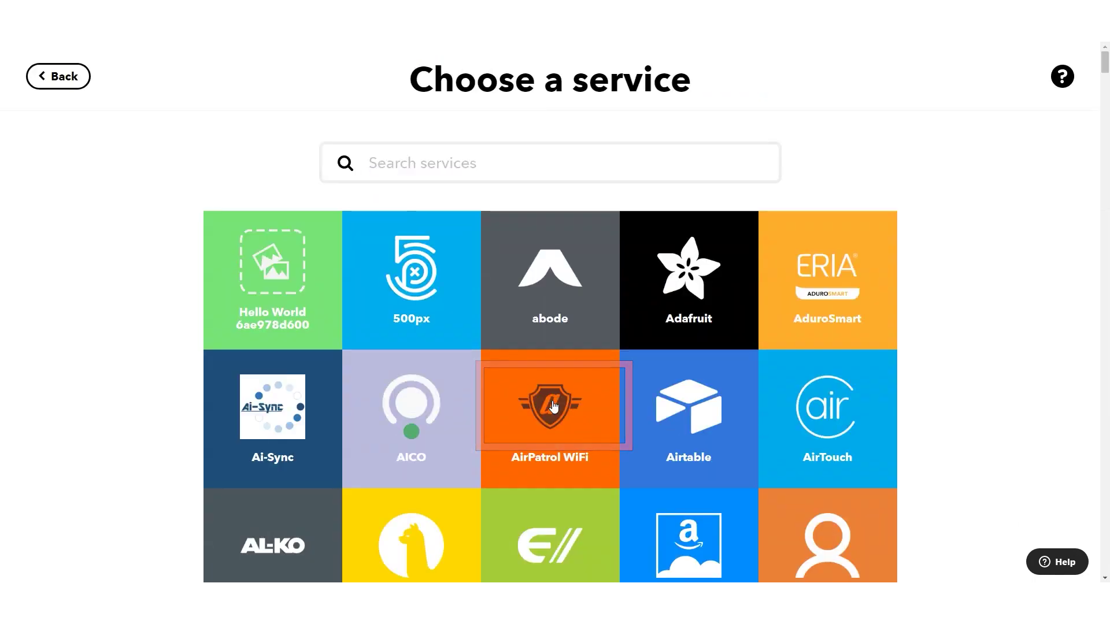
Step: Add a Philips Hue Turn off lights action for All lights
type("hue")
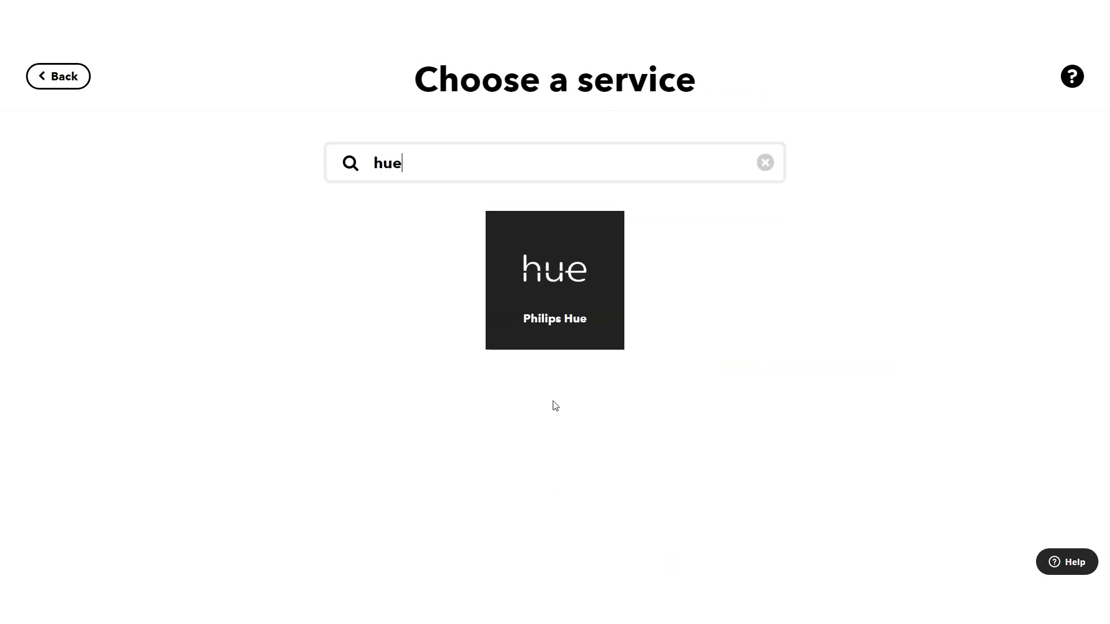
left_click(548, 291)
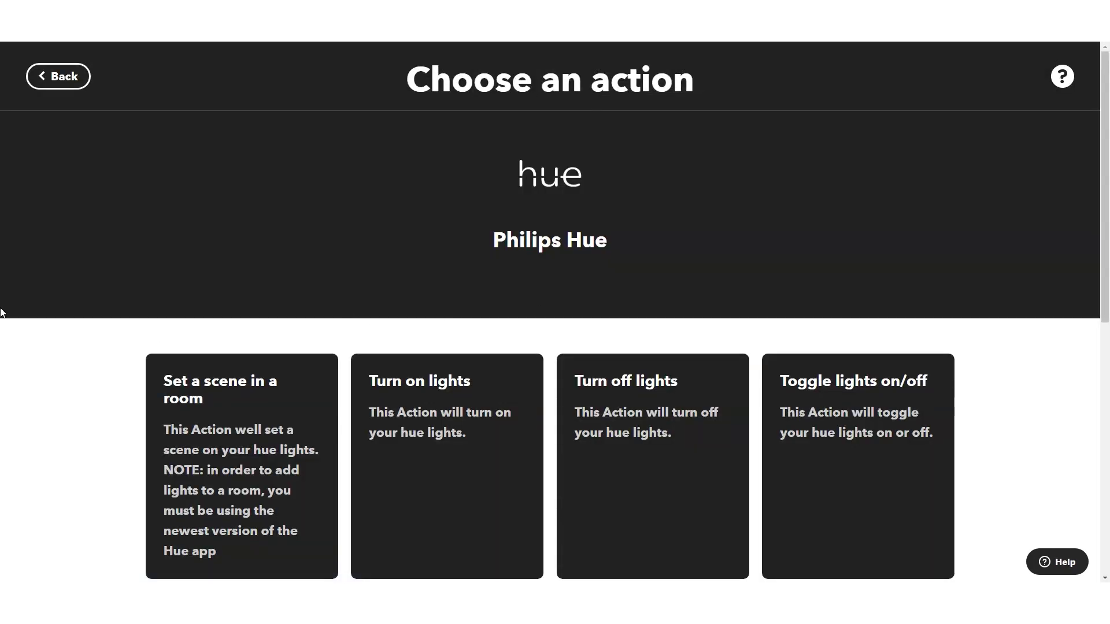
scroll(54, 307, "down", 3)
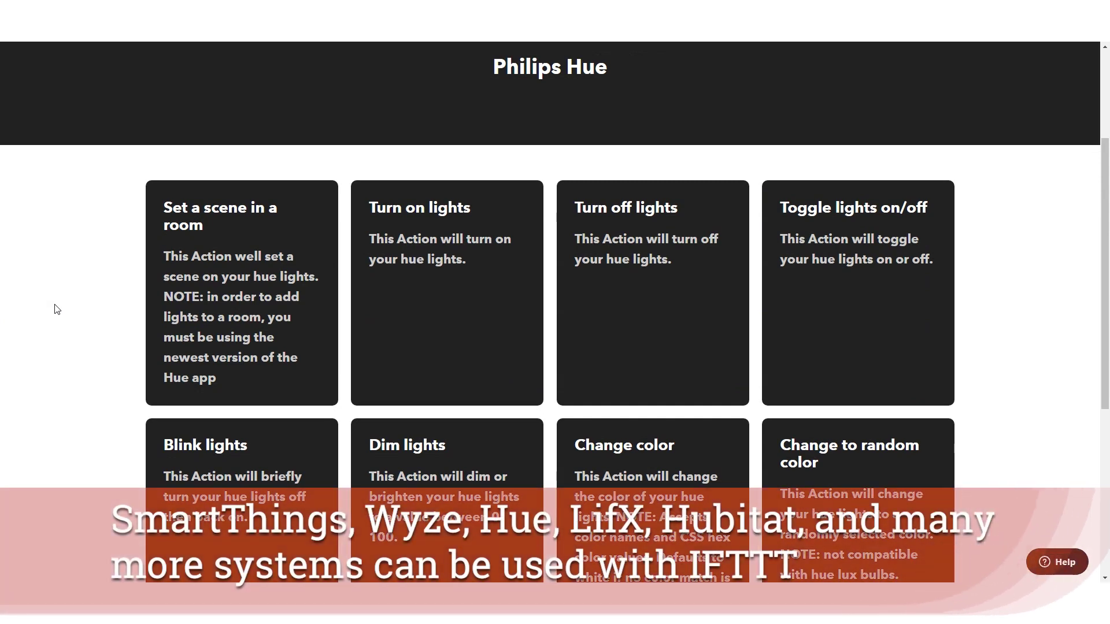
scroll(56, 309, "down", 1)
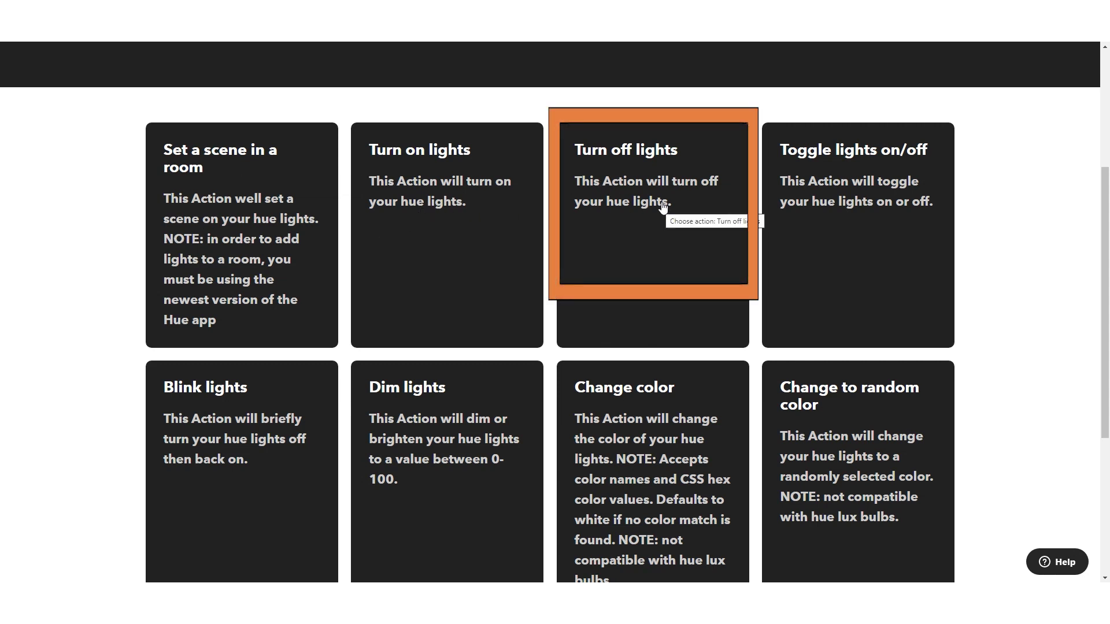
left_click(652, 249)
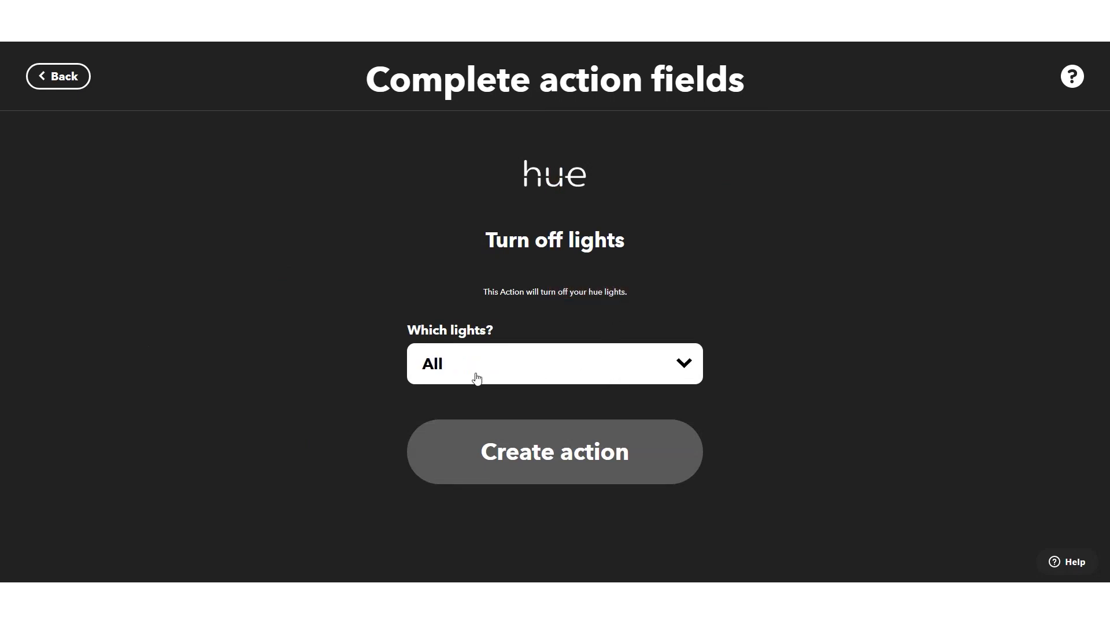
left_click(504, 446)
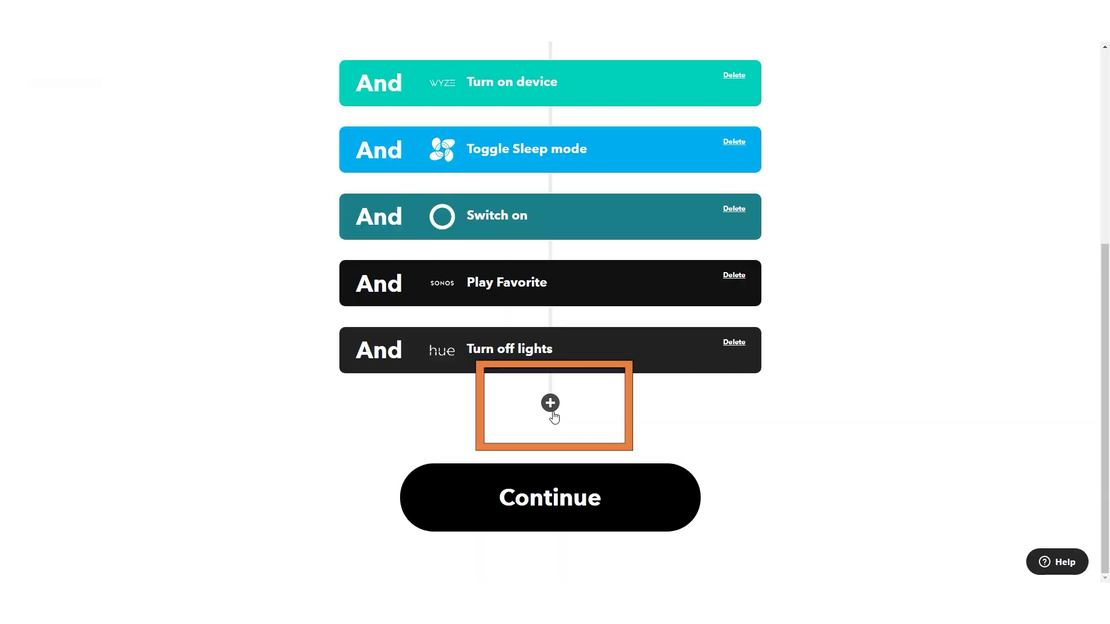
left_click(550, 404)
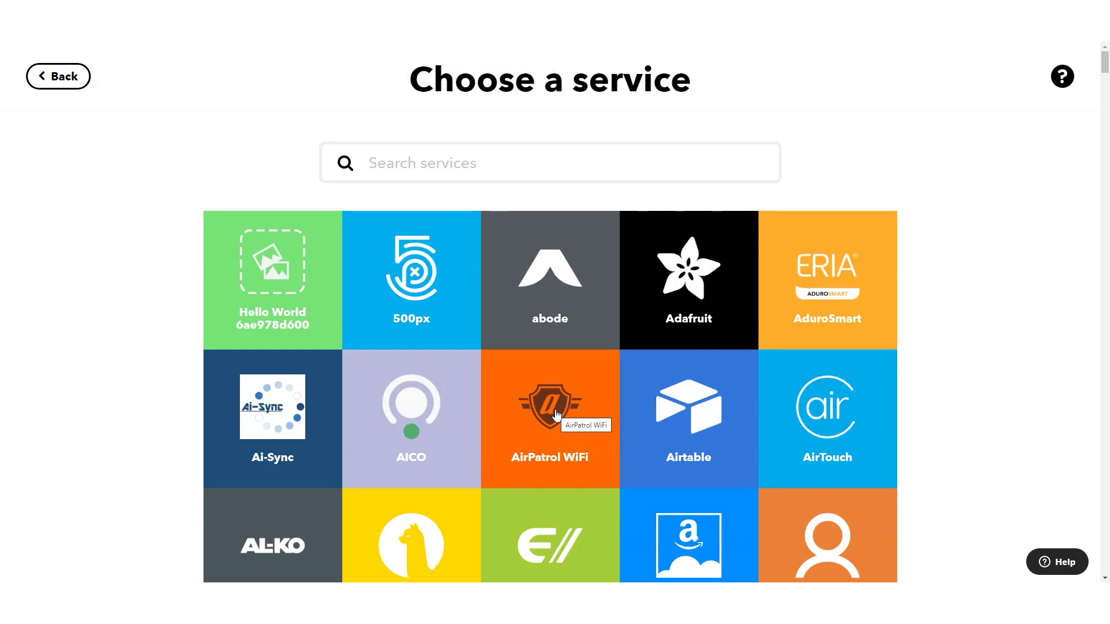
Step: Add an ecobee Set thermostat indefinite hold action for Basement at 18.0
type("eco")
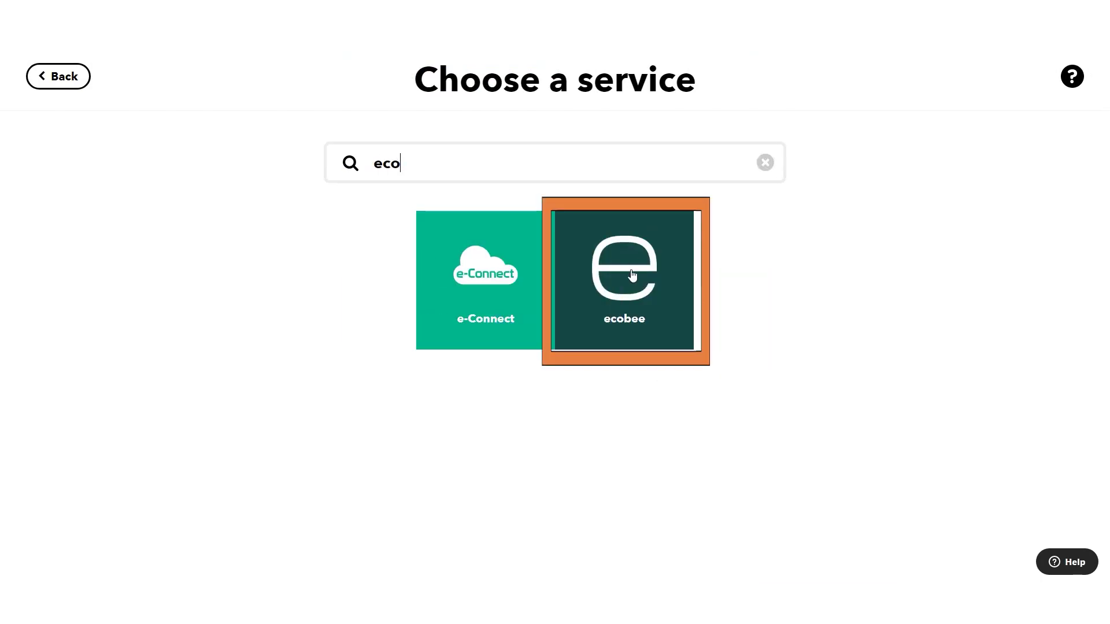
left_click(632, 272)
scroll(599, 310, "down", 4)
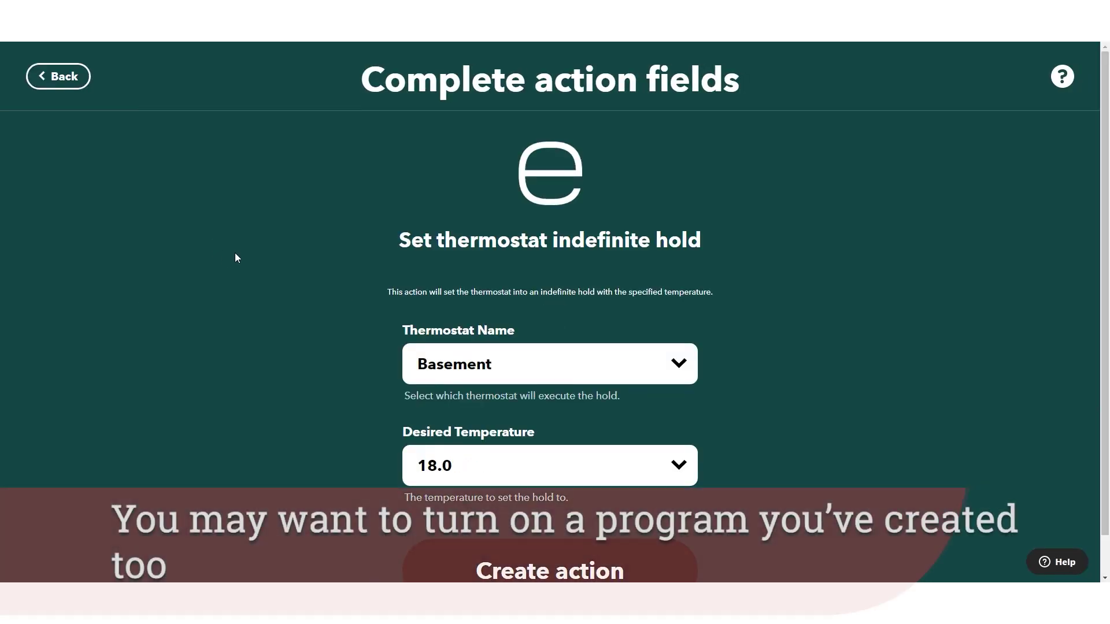
scroll(513, 414, "down", 1)
left_click(515, 423)
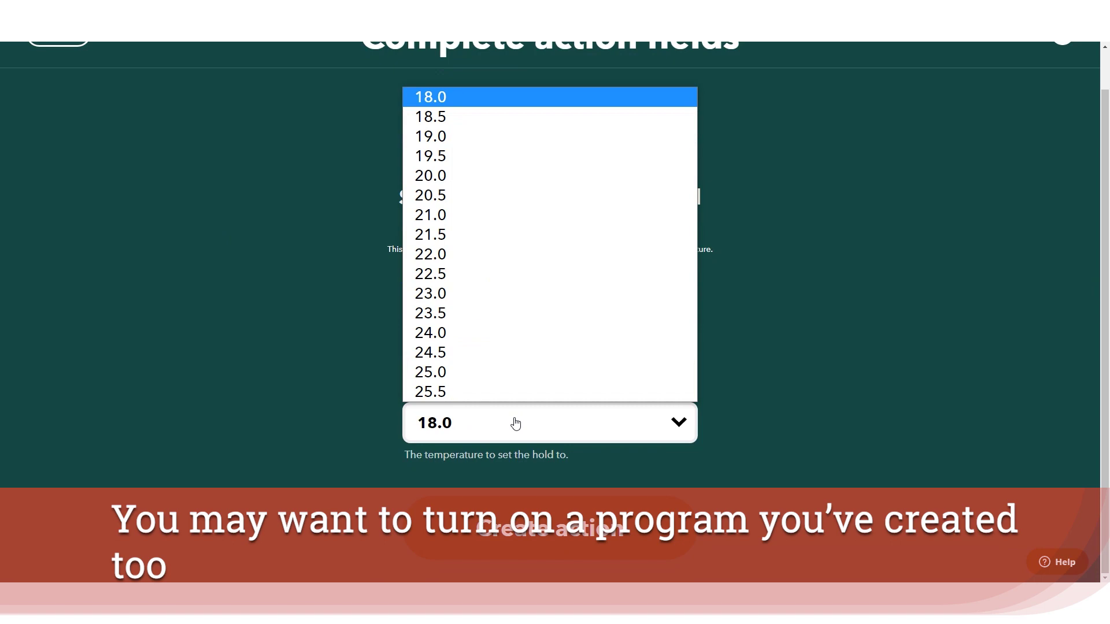
left_click(502, 423)
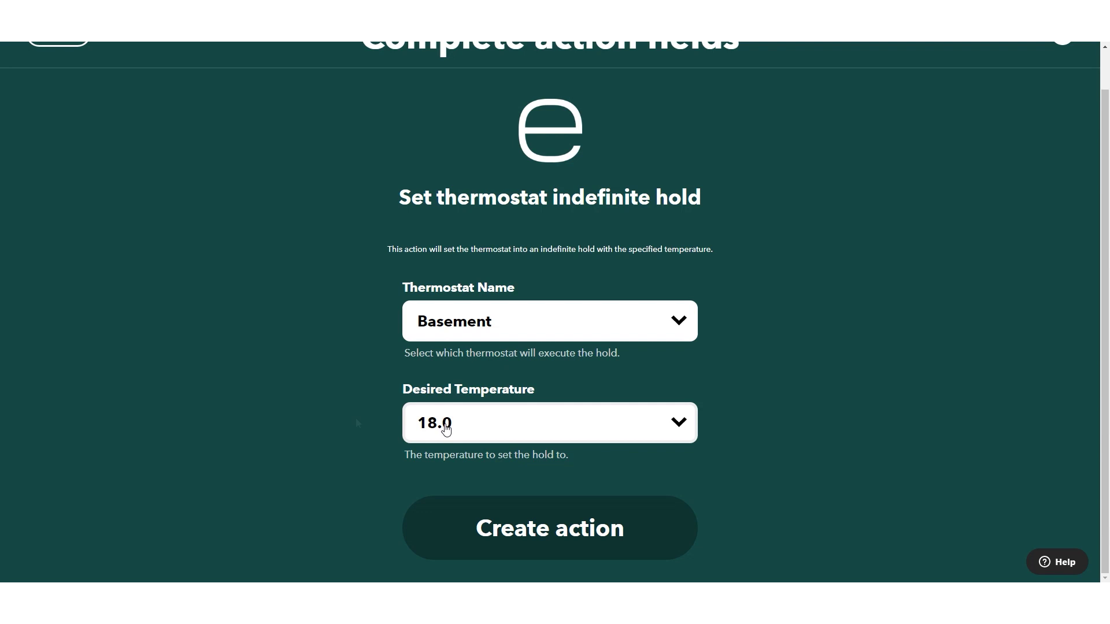
left_click(445, 415)
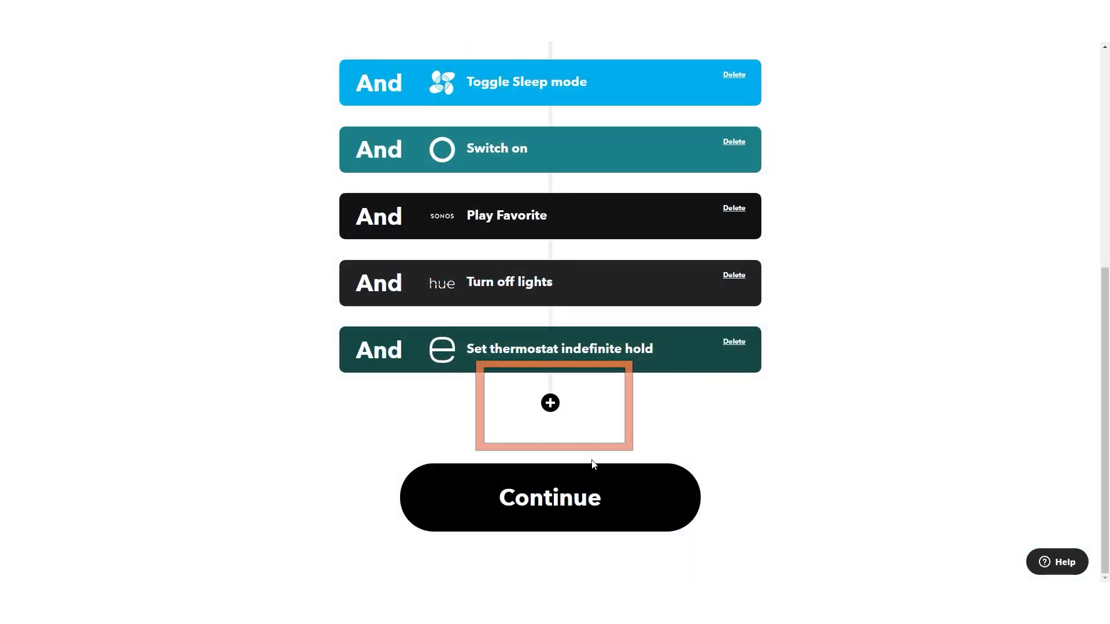
left_click(550, 404)
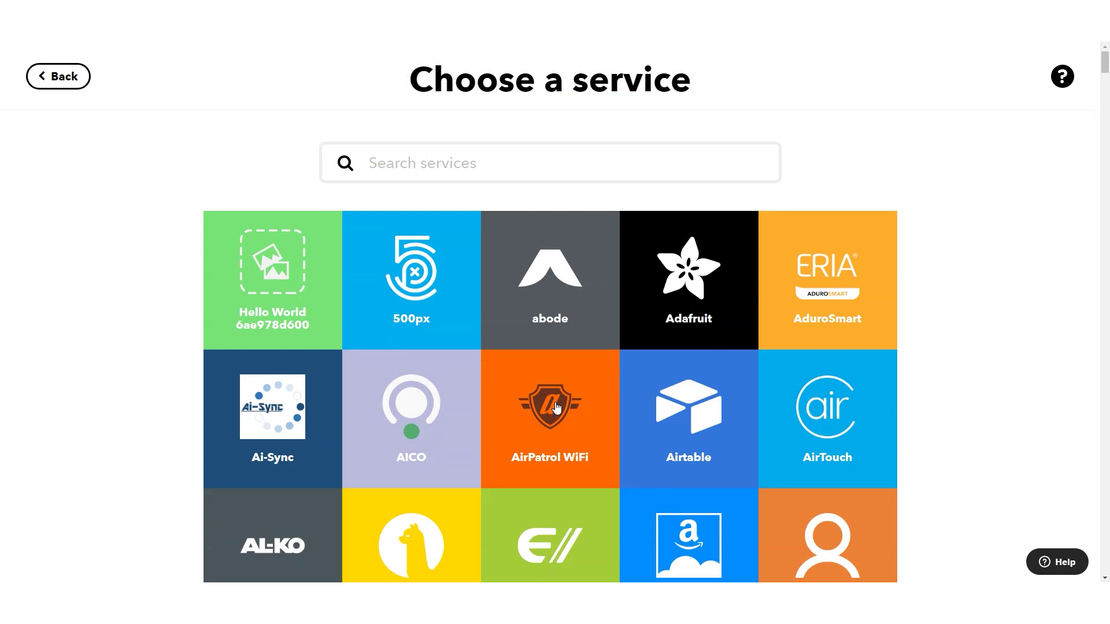
Step: Add a SwitchBot Bot turn off action for the PC BOT device
type("coff")
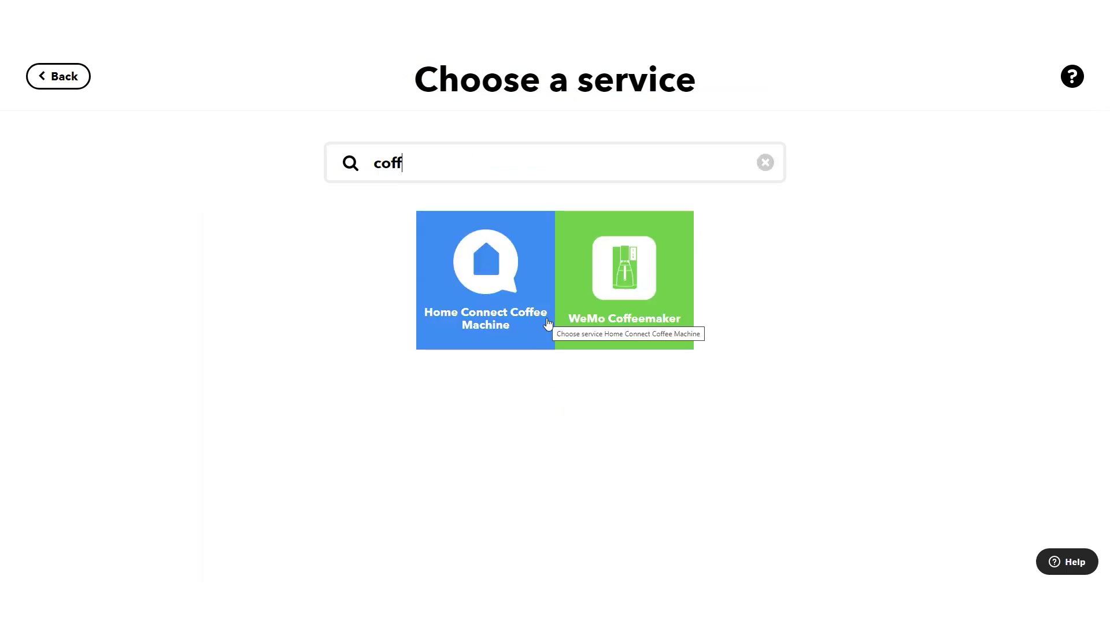
key("BackSpace")
key("BackSpace")
key("BackSpace")
key("BackSpace")
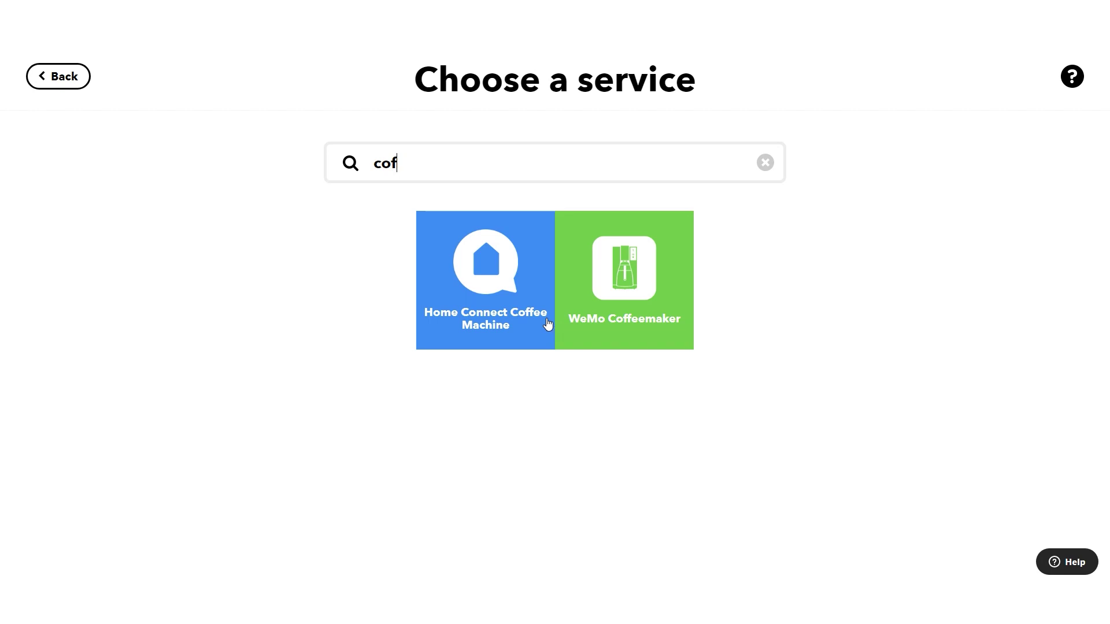
type("swit")
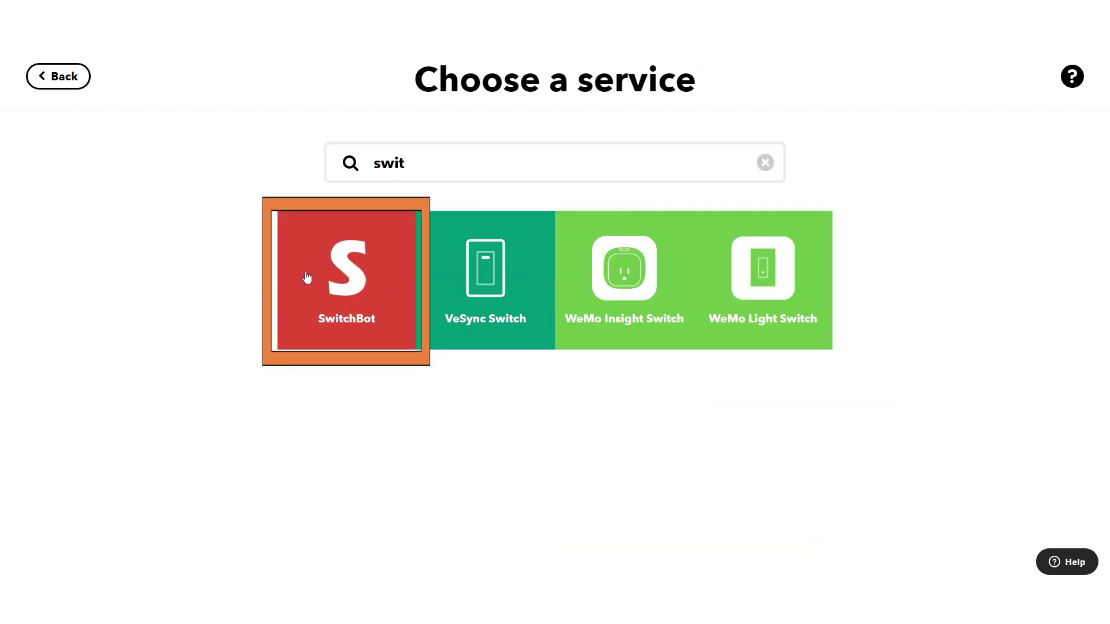
left_click(307, 278)
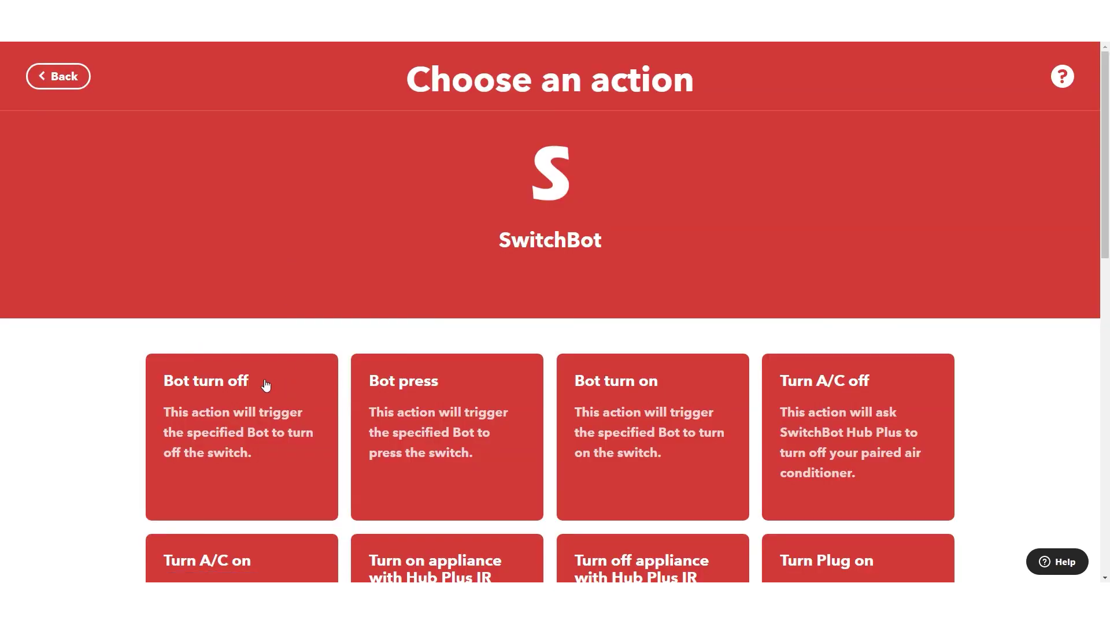
scroll(265, 385, "down", 3)
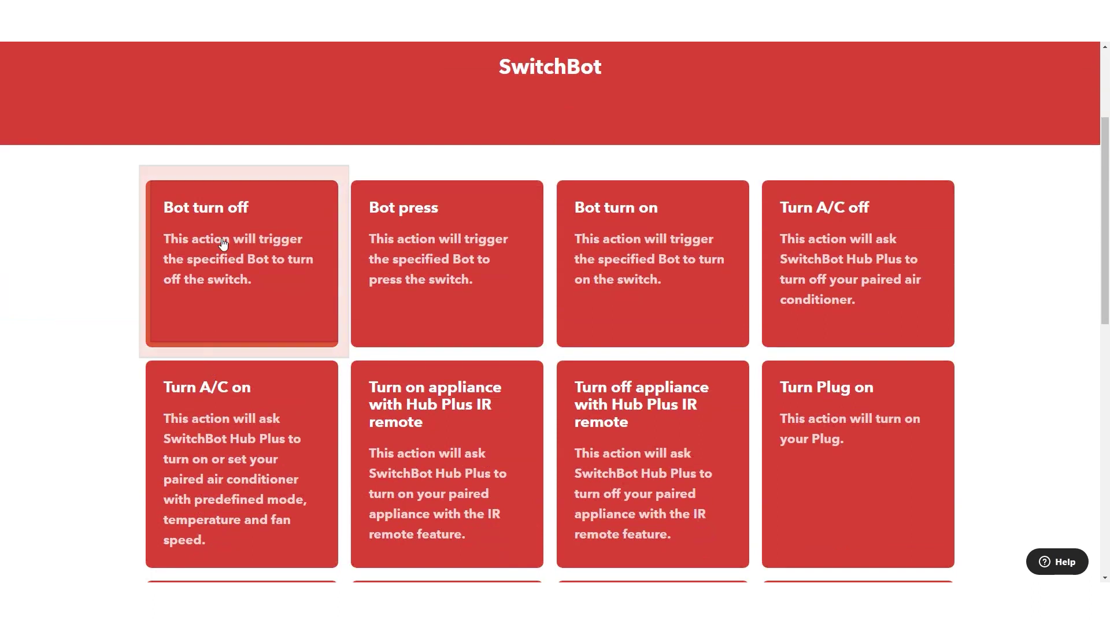
left_click(235, 272)
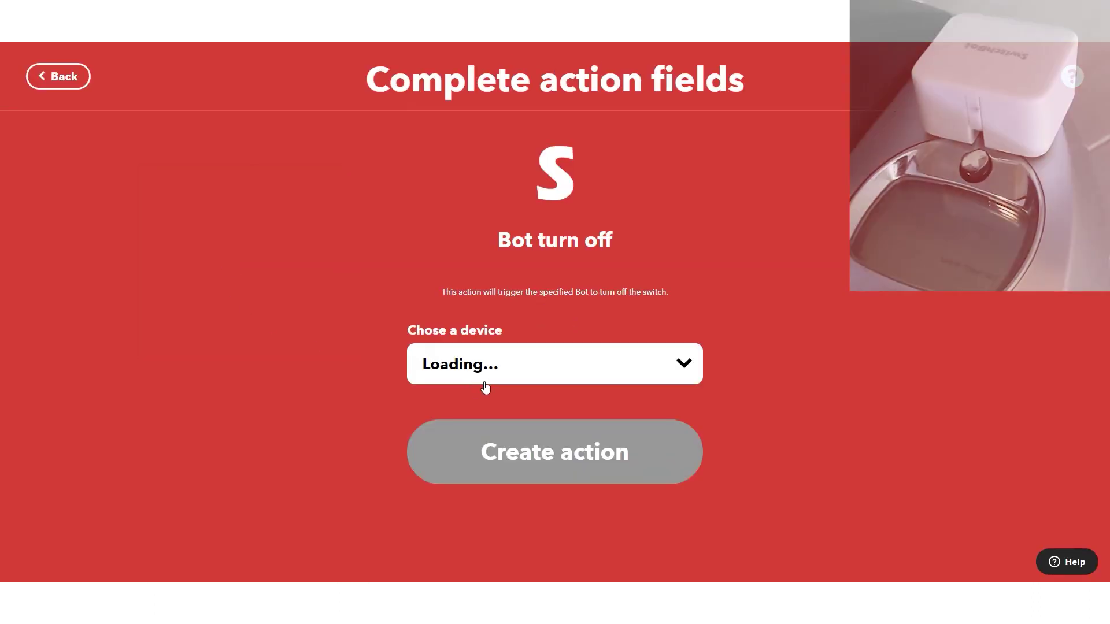
left_click(506, 376)
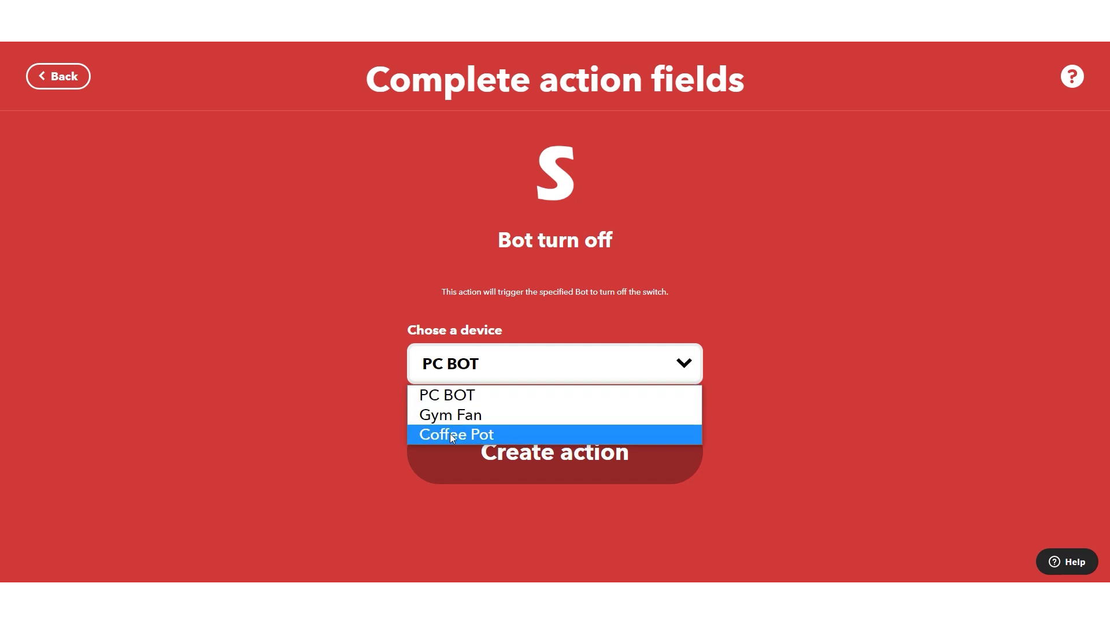
left_click(452, 403)
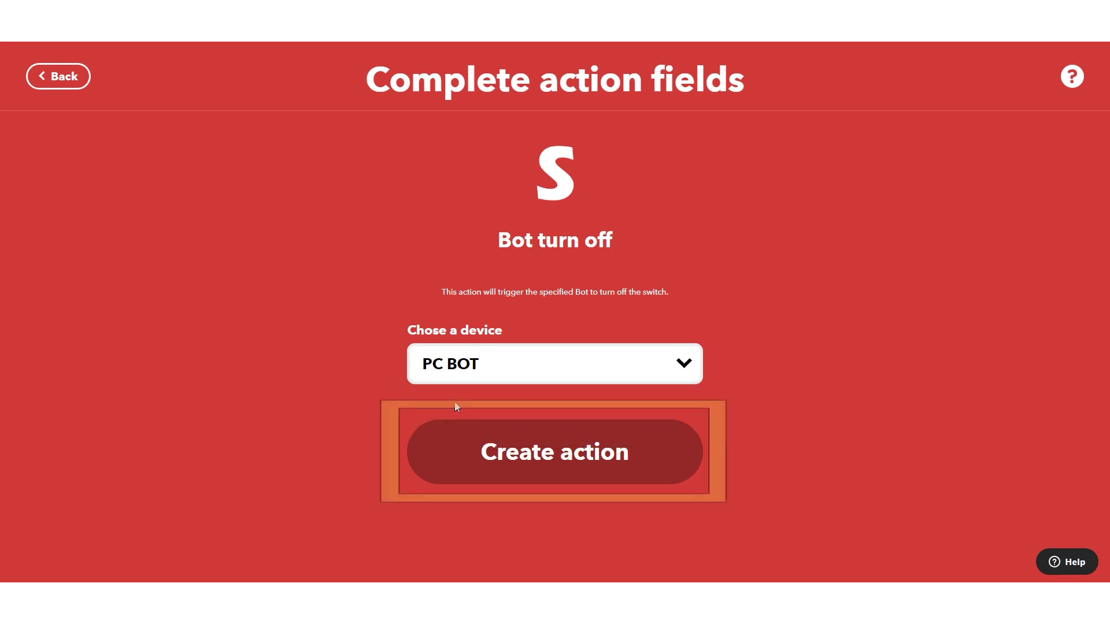
left_click(546, 459)
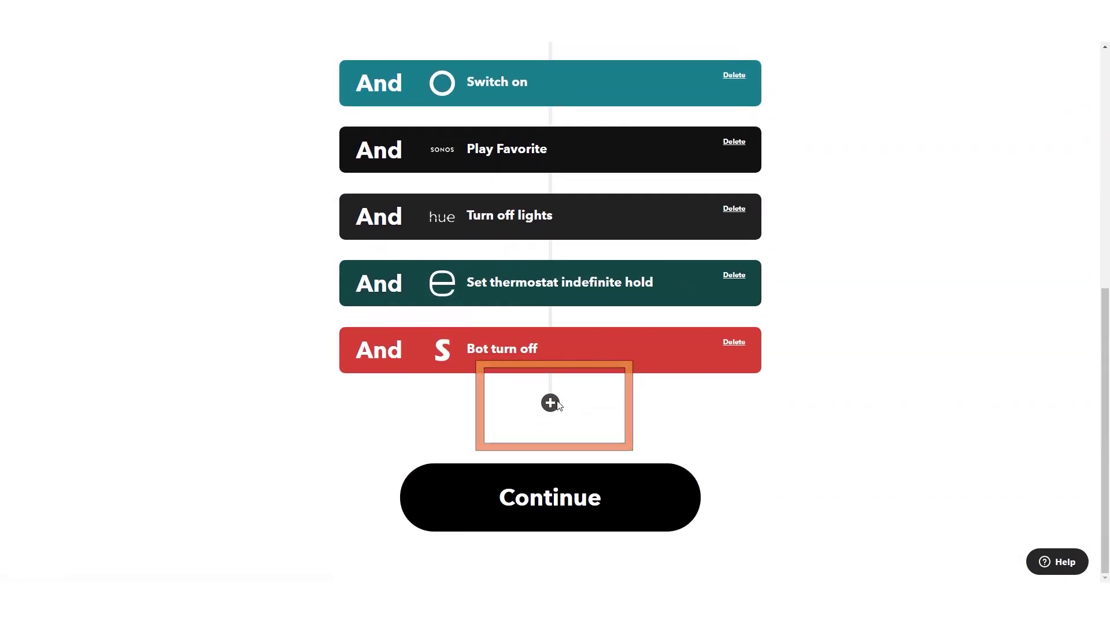
left_click(552, 403)
Step: Add a SmartThings Switch off action targeting the Coffee Pot
type("smartT")
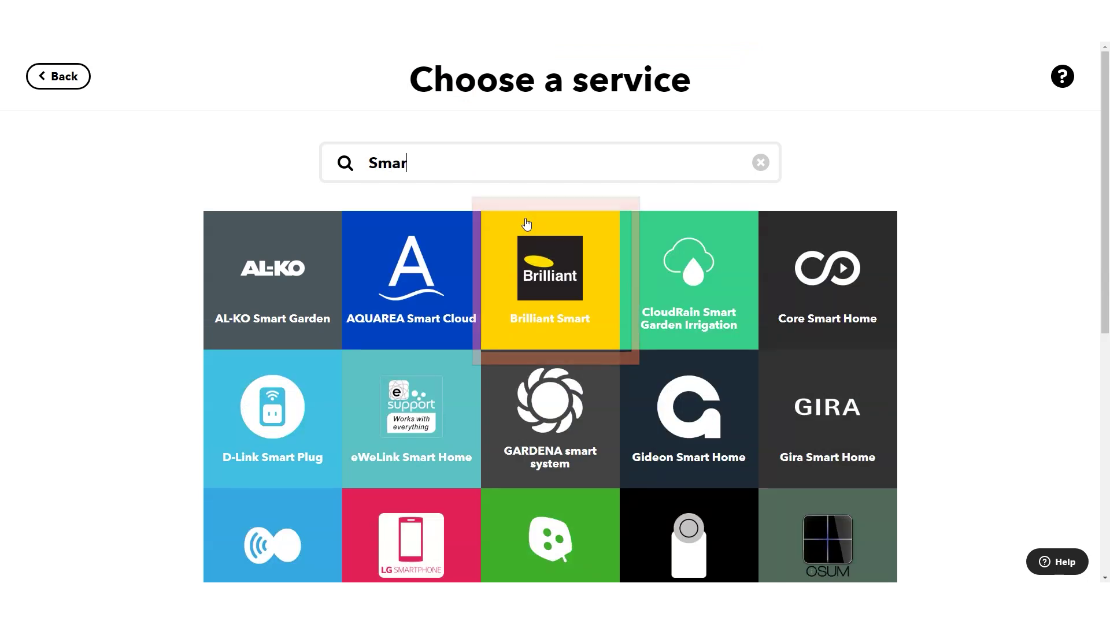
left_click(545, 312)
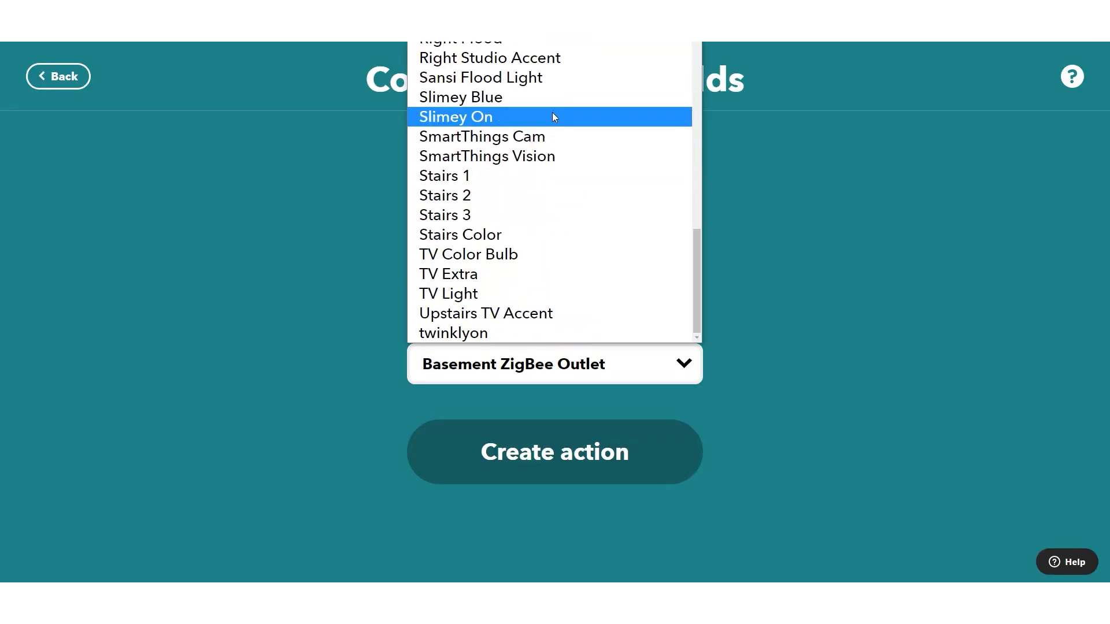
scroll(552, 111, "up", 2)
scroll(564, 172, "up", 10)
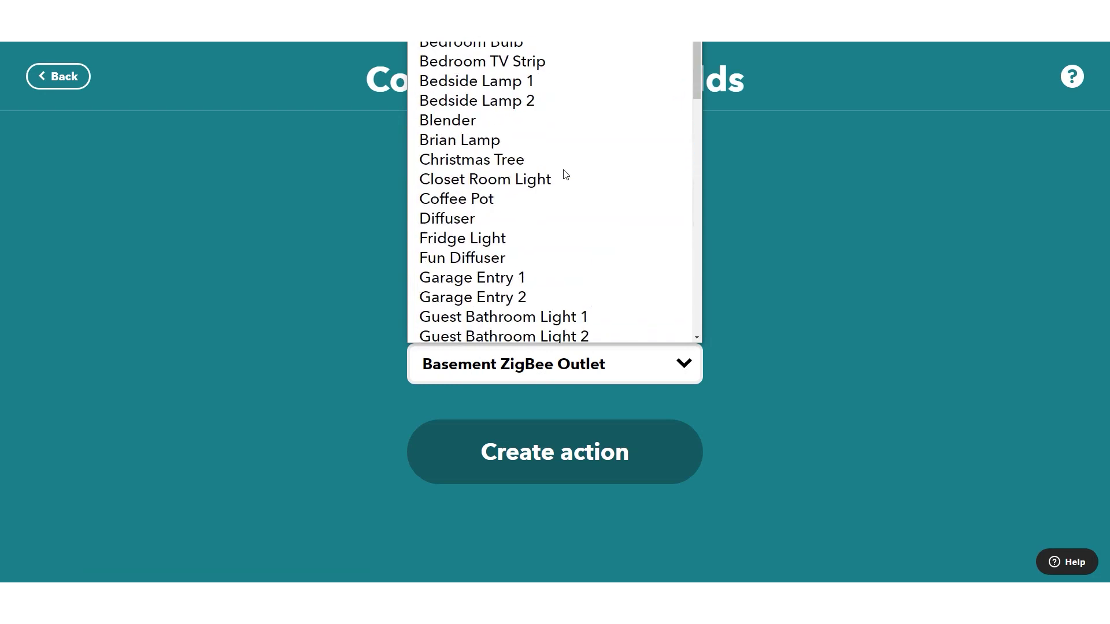
left_click(520, 200)
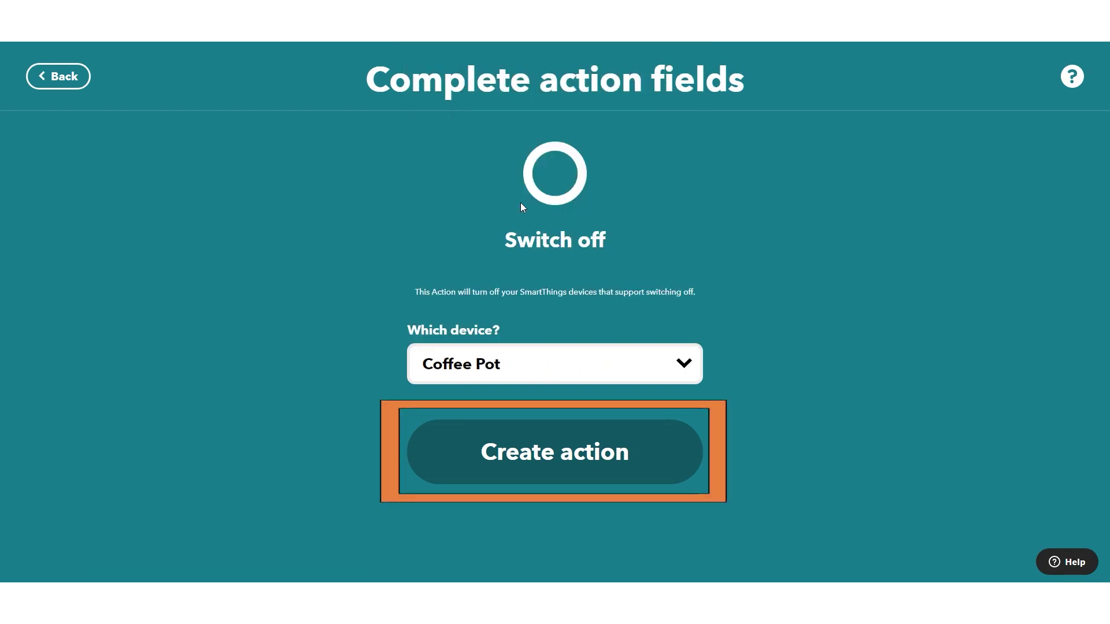
left_click(556, 476)
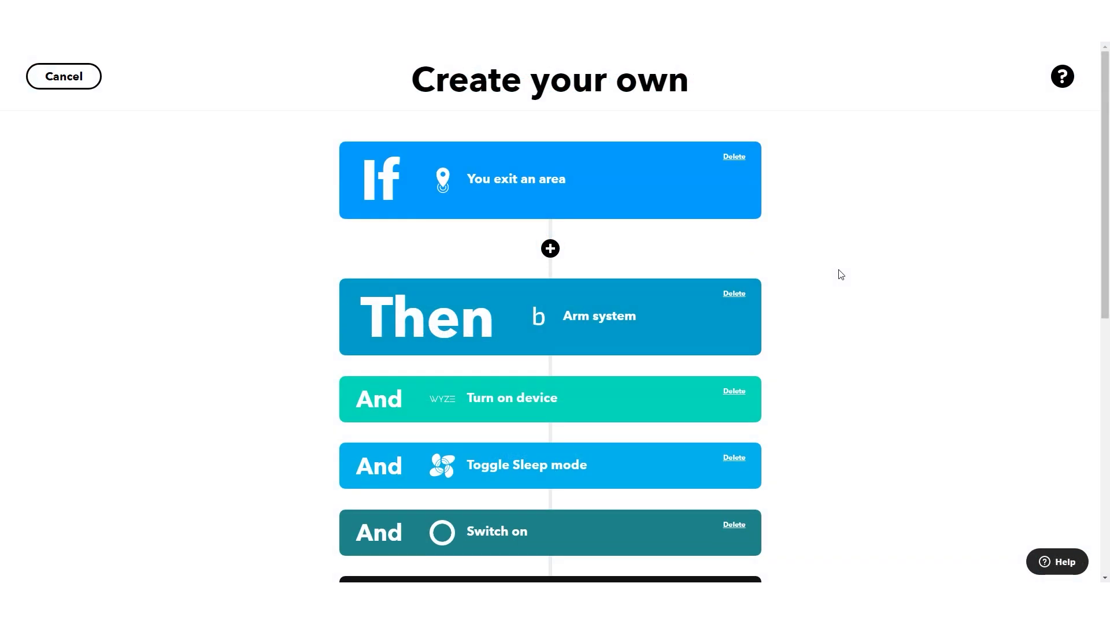
scroll(841, 274, "down", 1)
scroll(795, 239, "down", 1)
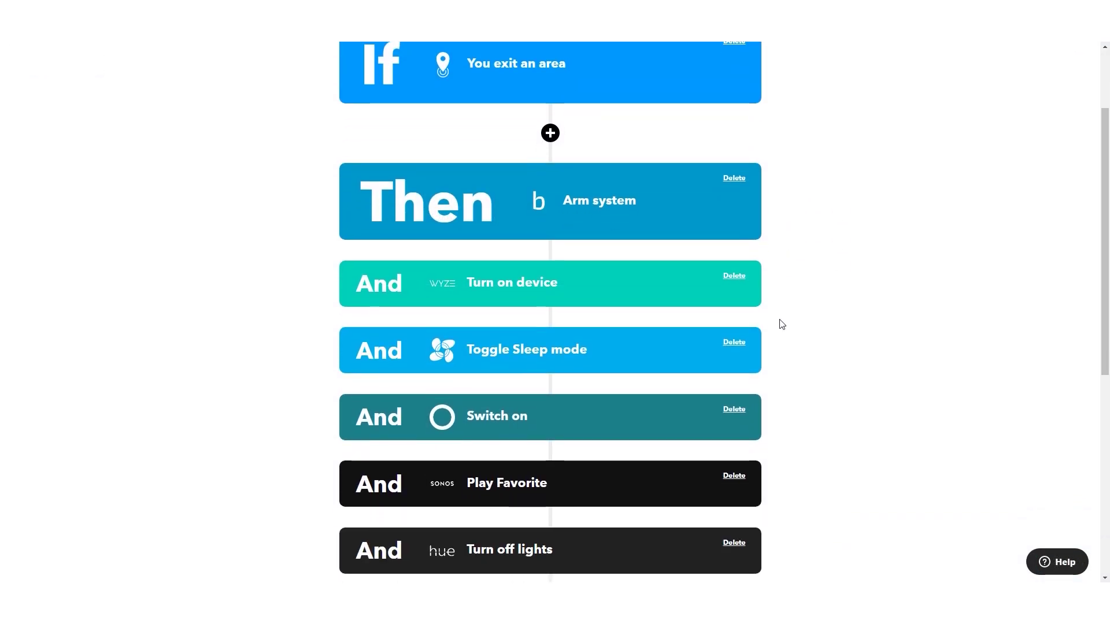
scroll(771, 434, "down", 4)
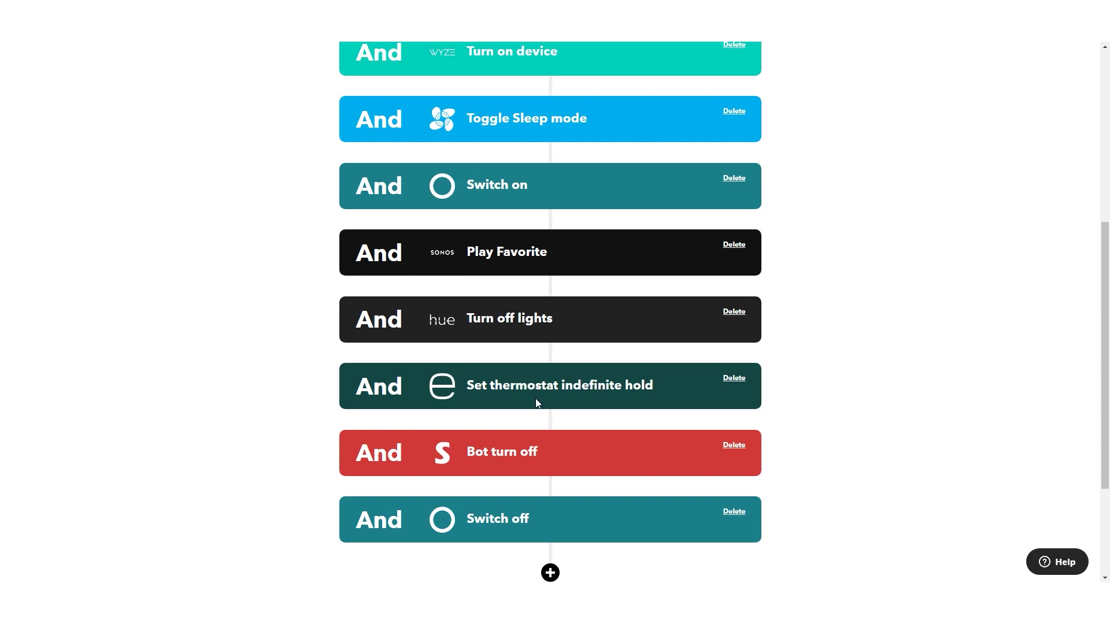
scroll(554, 525, "down", 1)
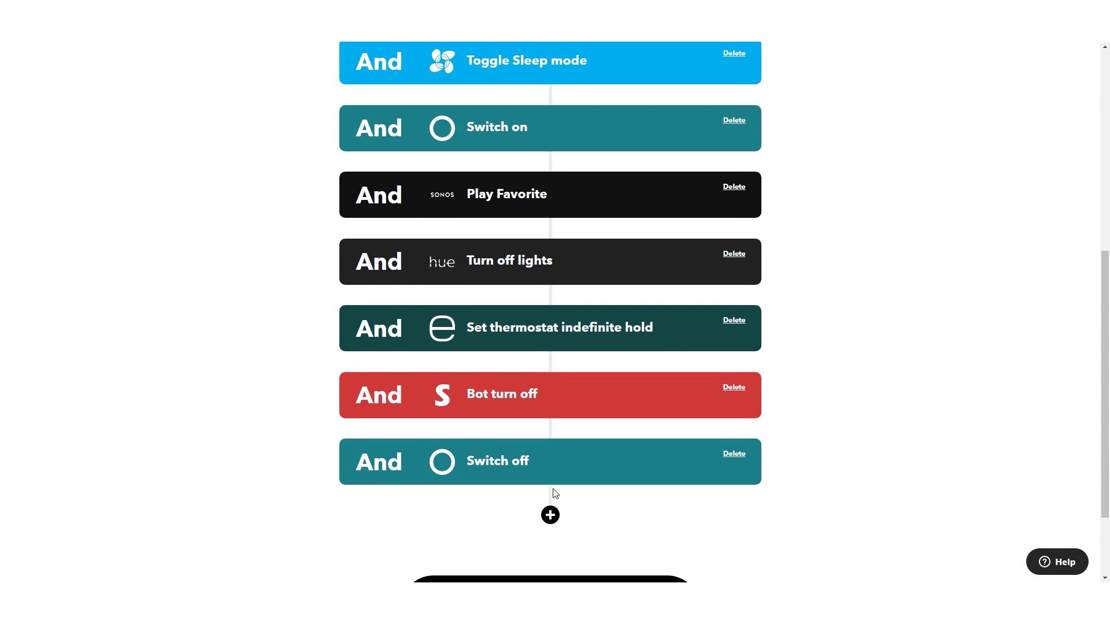
scroll(548, 522, "down", 1)
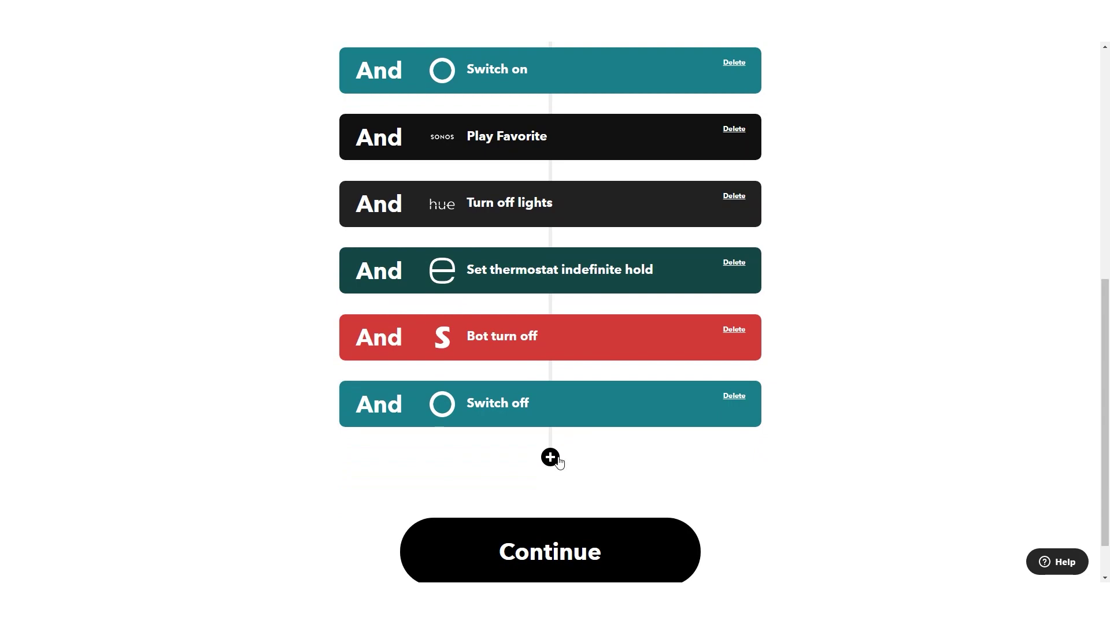
left_click(550, 458)
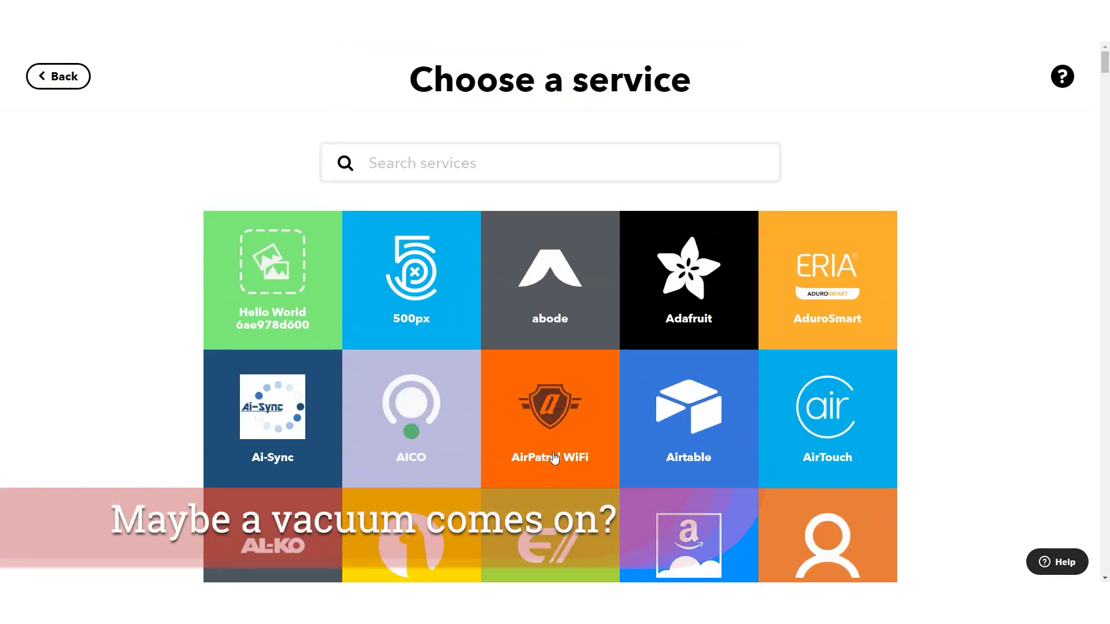
type("smart life")
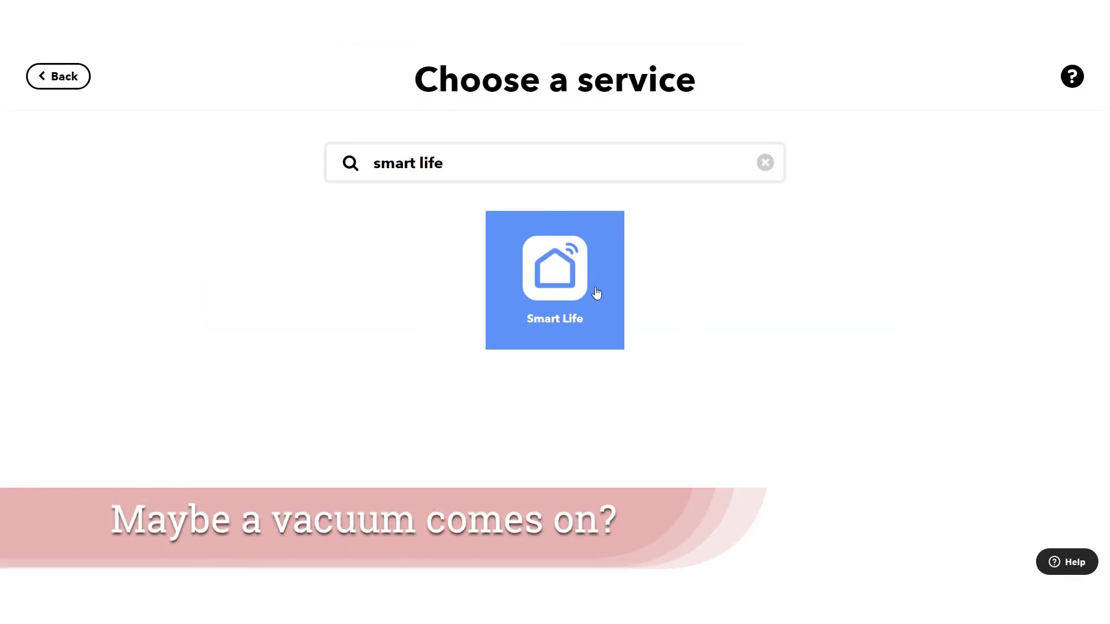
left_click(577, 295)
scroll(571, 292, "down", 4)
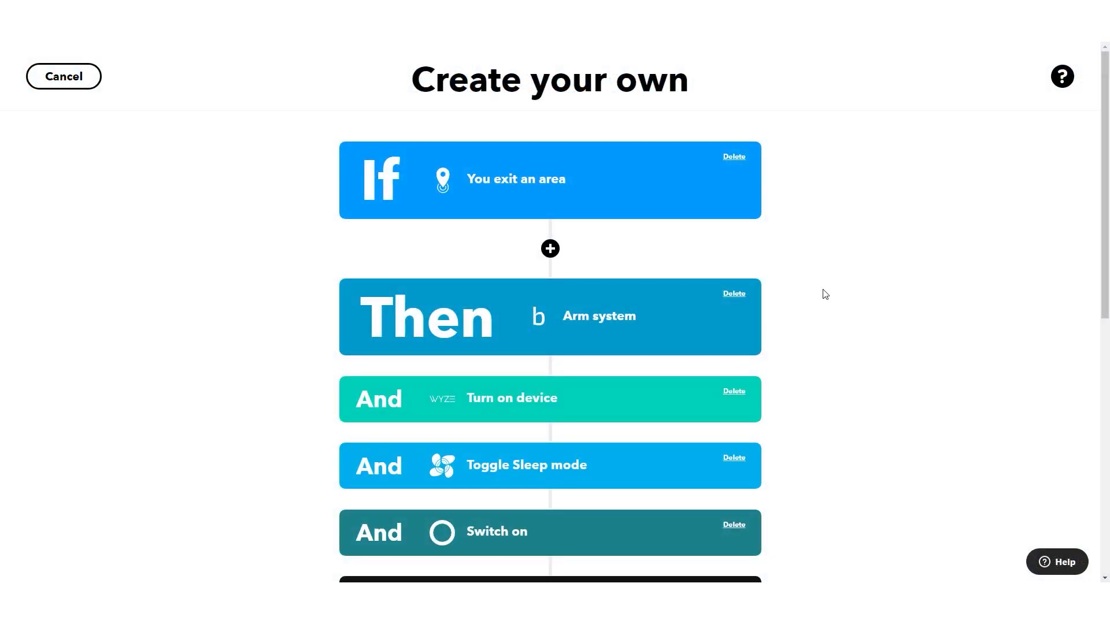
scroll(826, 295, "down", 6)
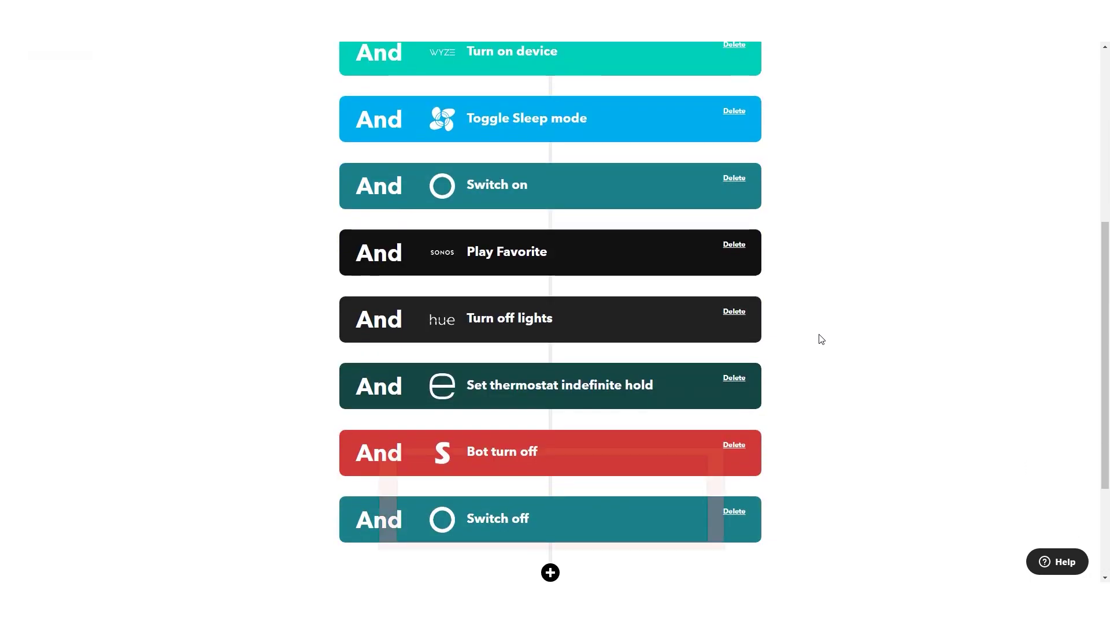
Step: Continue to review, title the applet 'Secure My Home and Save Power' and finish
scroll(821, 340, "down", 3)
left_click(533, 523)
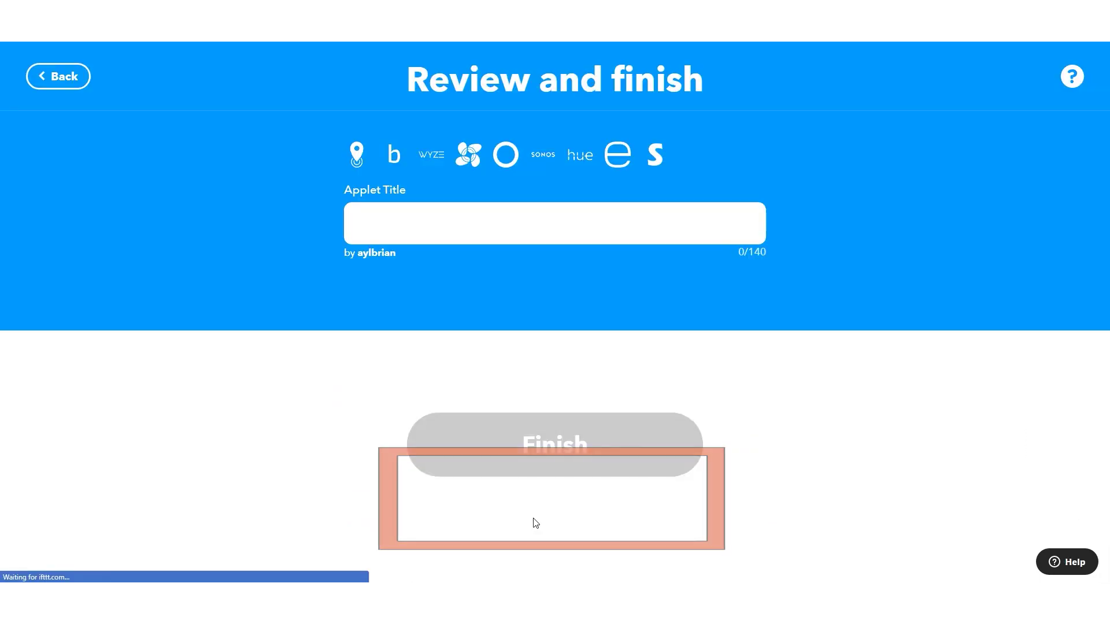
left_click(427, 225)
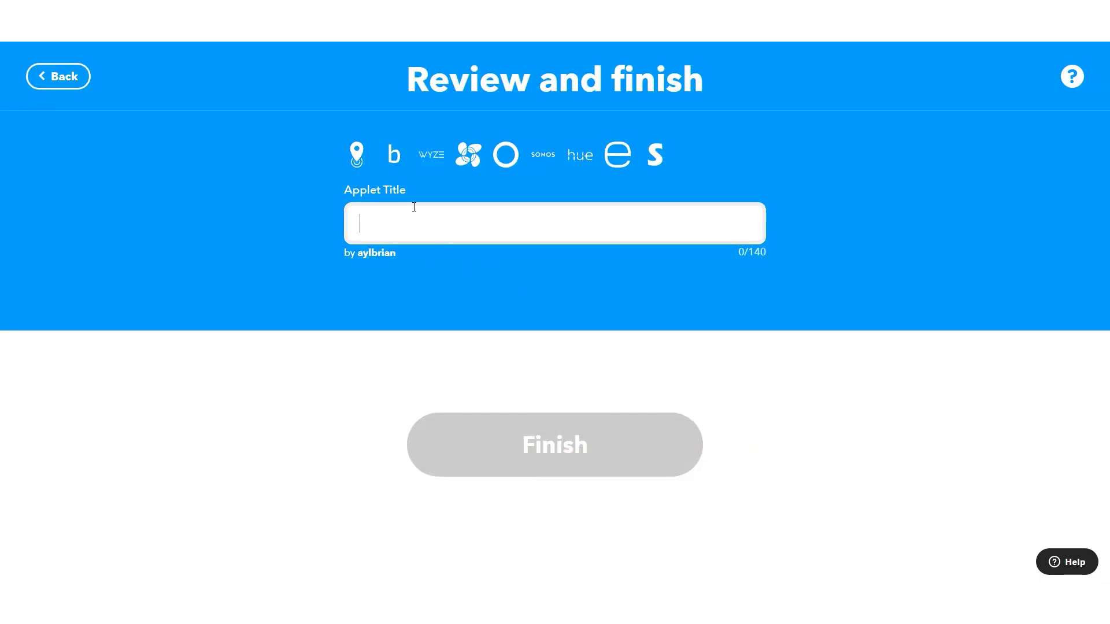
type("Secure My Home and")
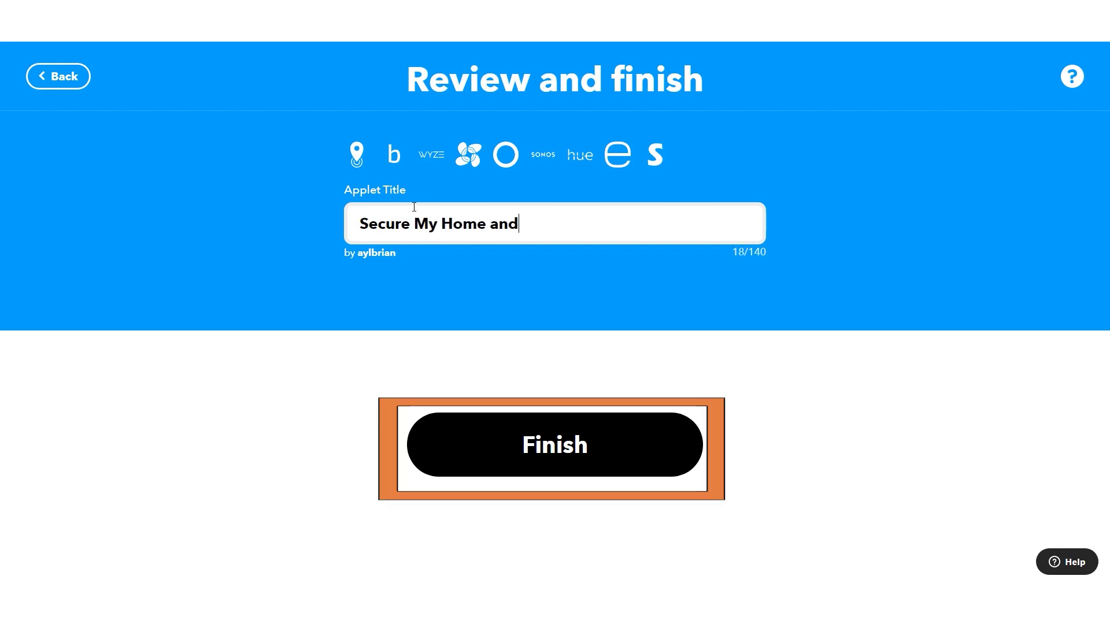
type(" Save Power")
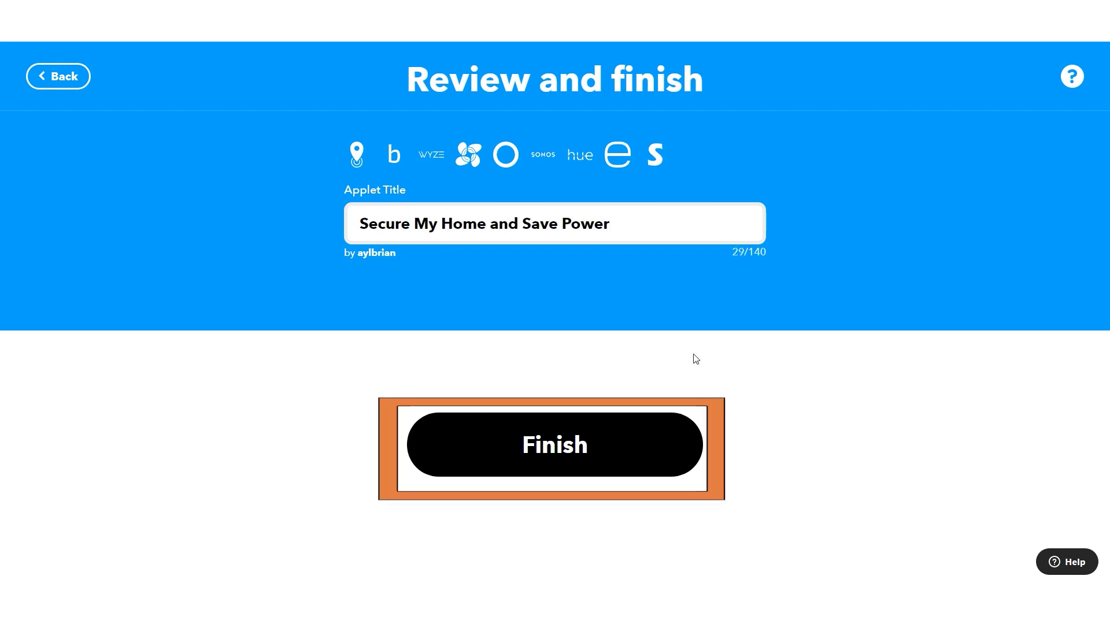
left_click(630, 434)
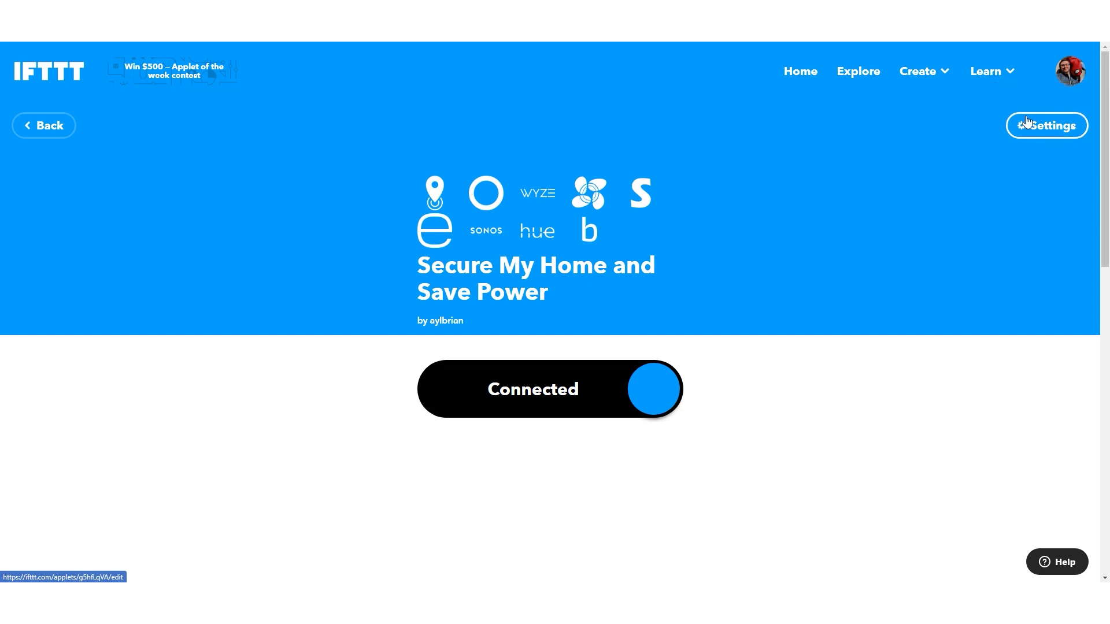
Step: Start a new applet whose trigger is Location's 'You enter an area'
left_click(923, 77)
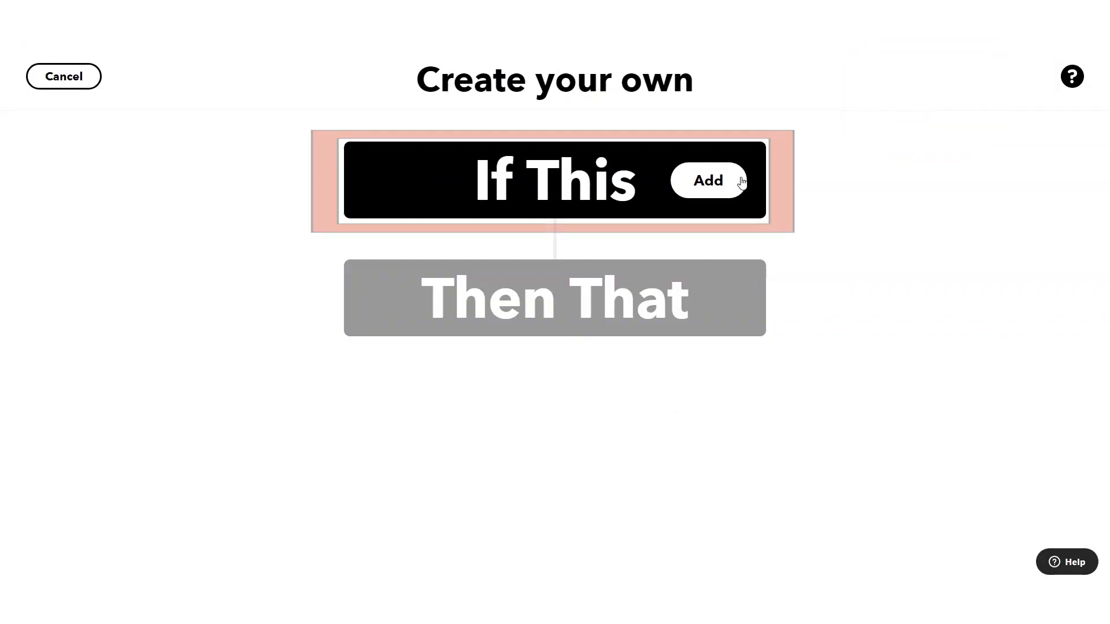
left_click(709, 181)
type("loca")
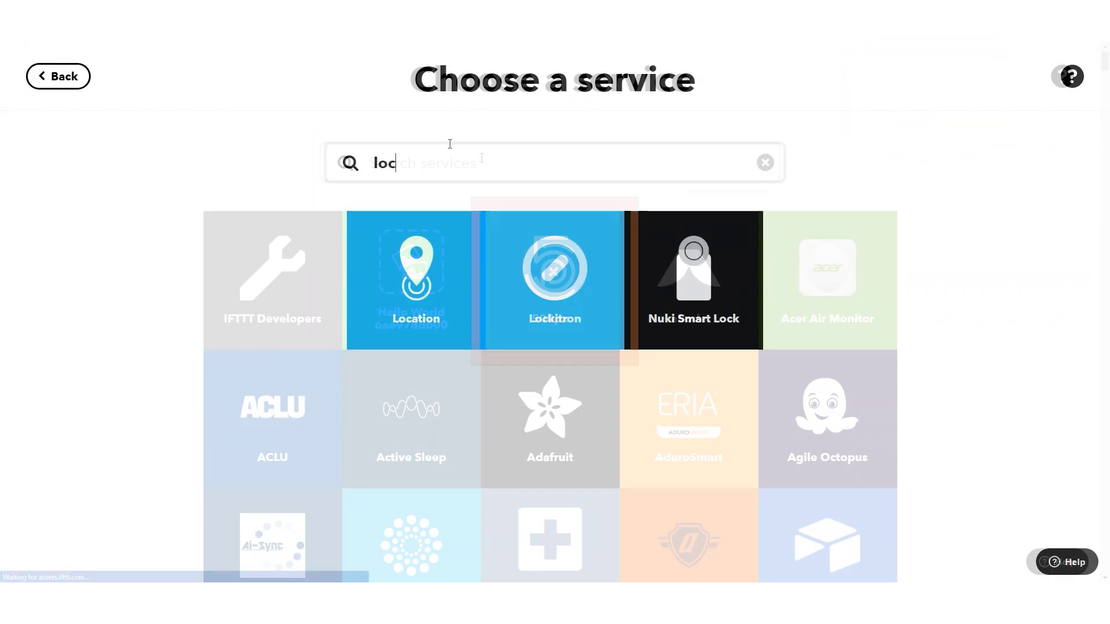
left_click(581, 322)
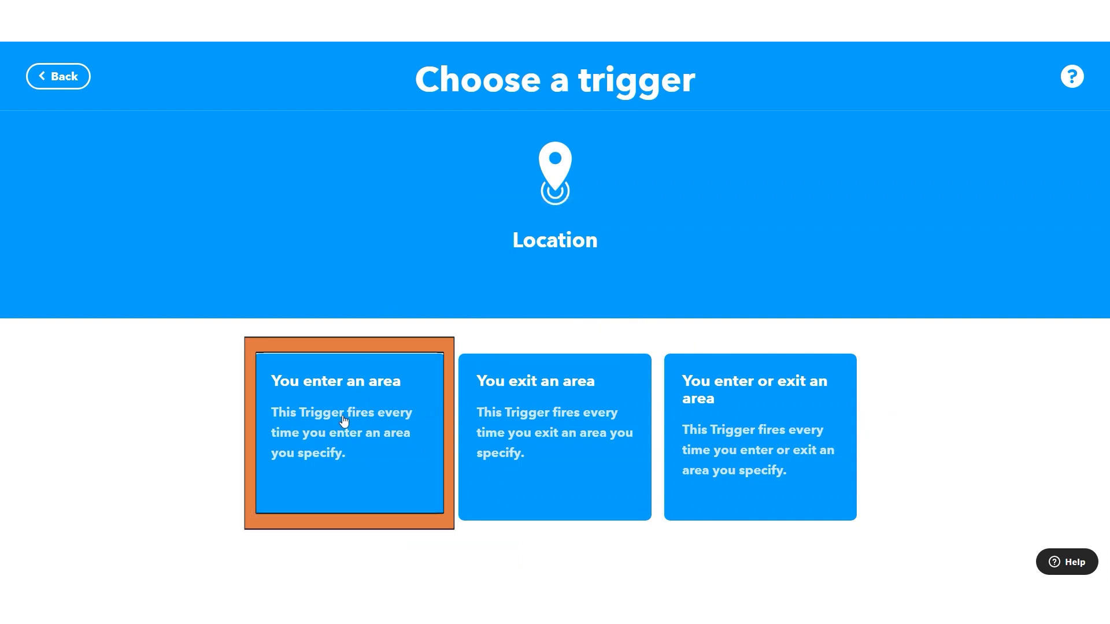
left_click(327, 424)
scroll(324, 424, "down", 3)
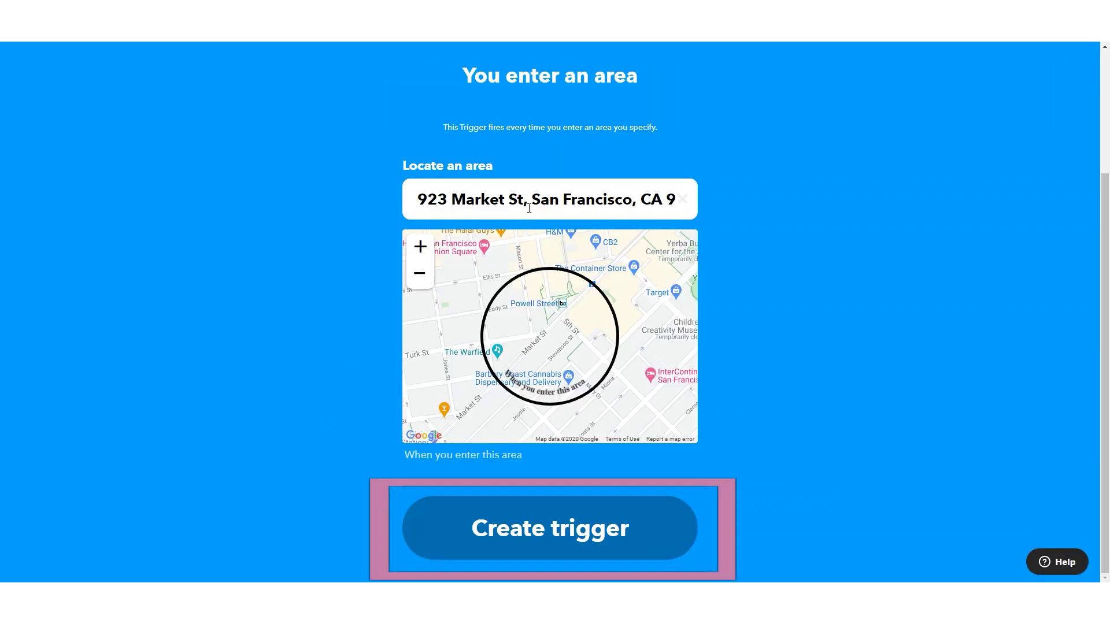
left_click(551, 540)
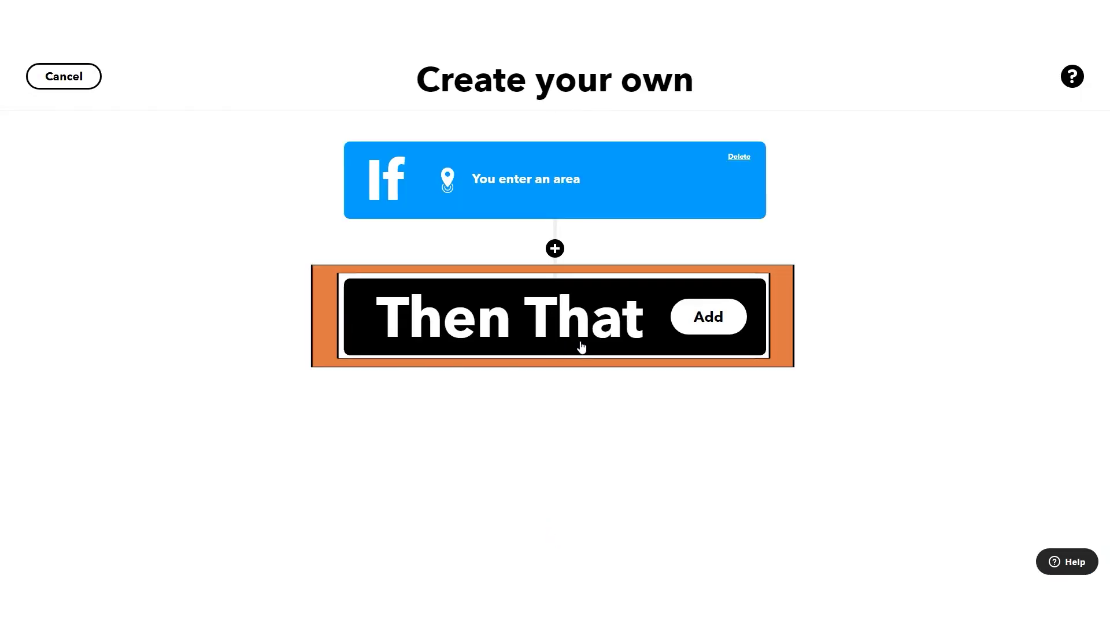
left_click(687, 322)
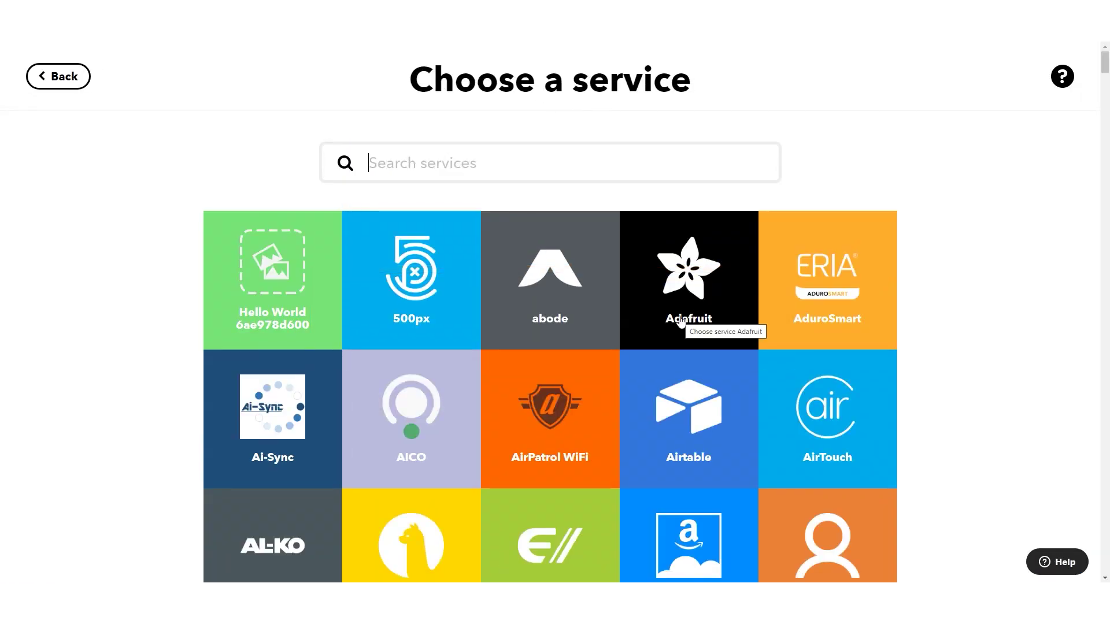
Step: Add a Wyze Turn off device action for All Cameras
type("wyze")
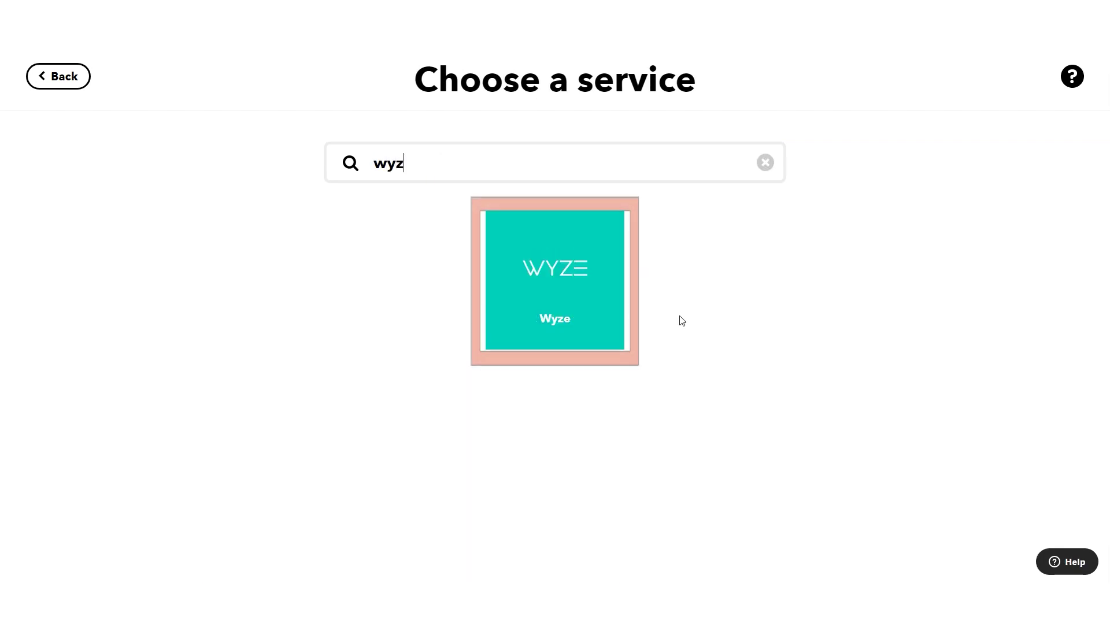
left_click(568, 263)
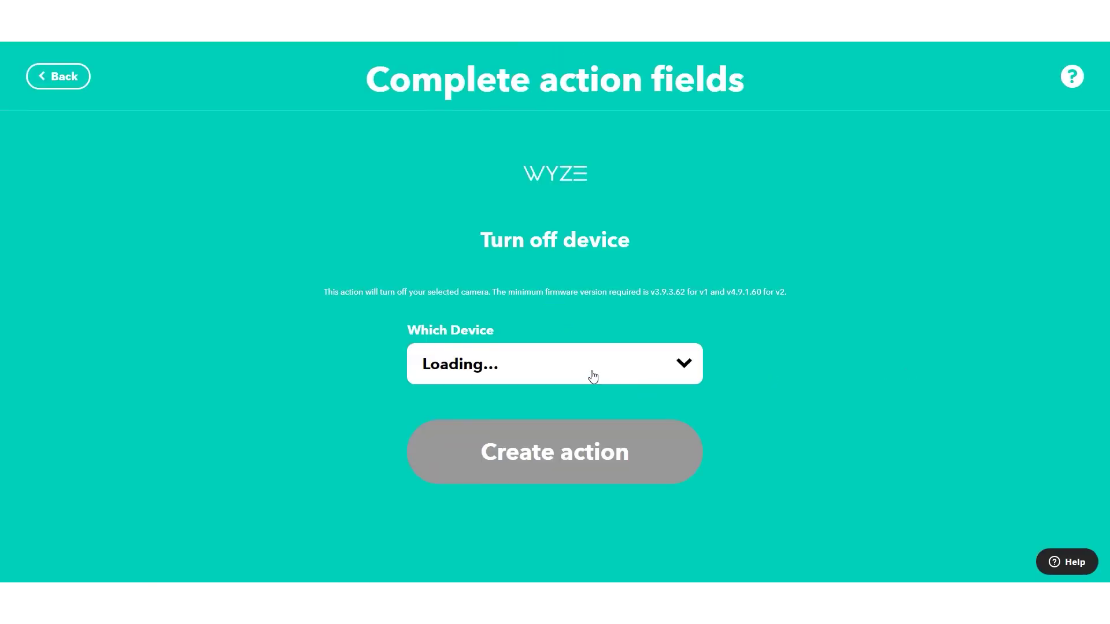
left_click(595, 378)
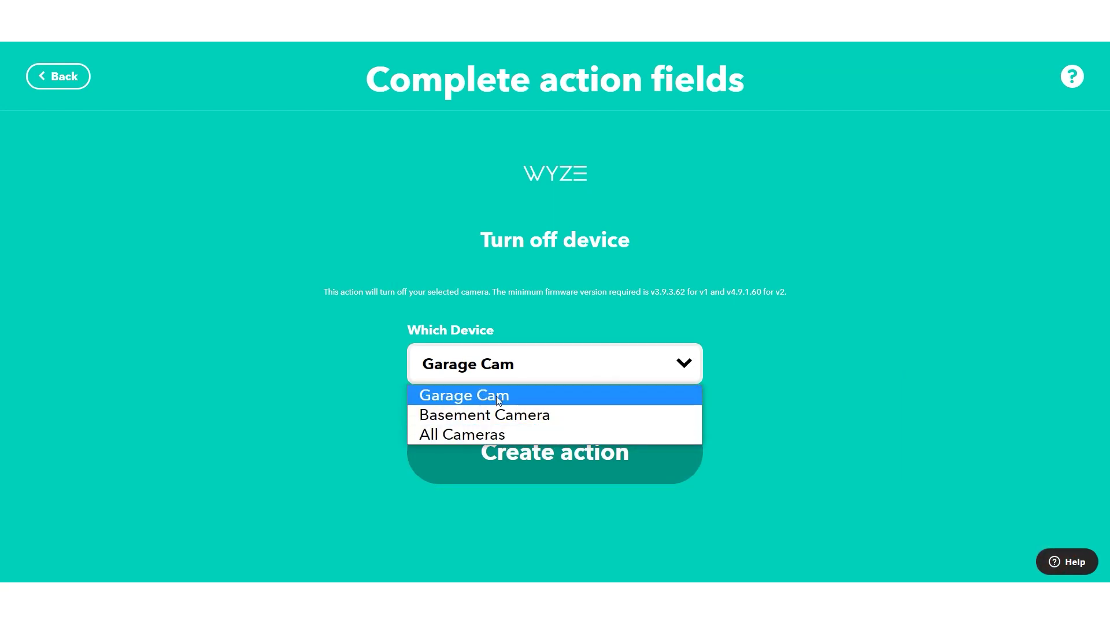
left_click(494, 431)
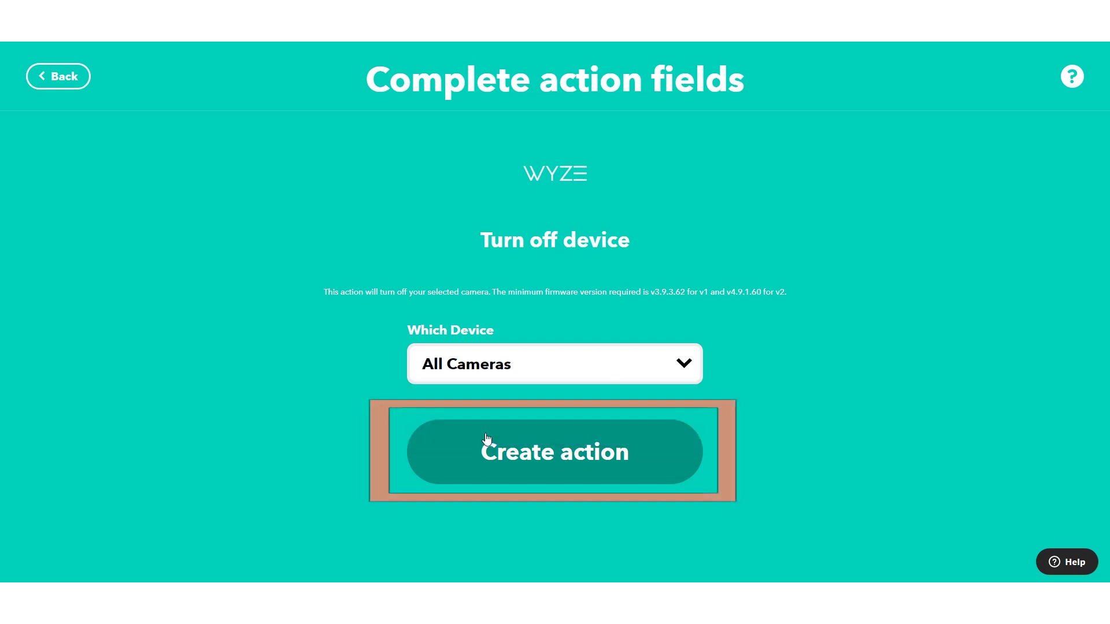
left_click(540, 455)
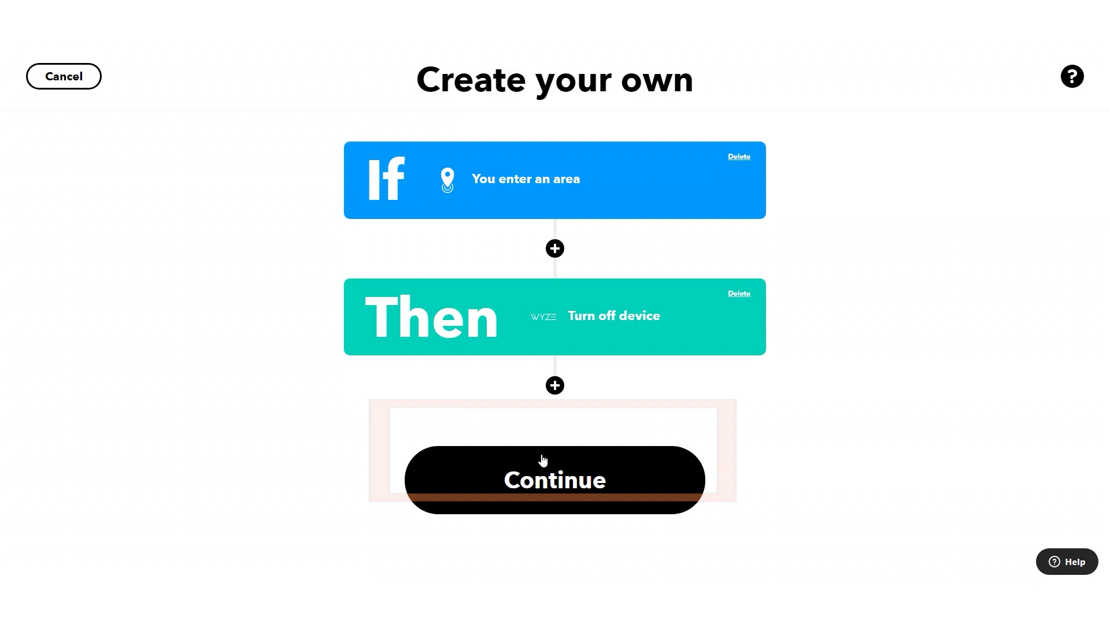
left_click(556, 389)
Step: Add the Blink Disarm system action and a Toggle Sleep mode (on) action
type("Blink")
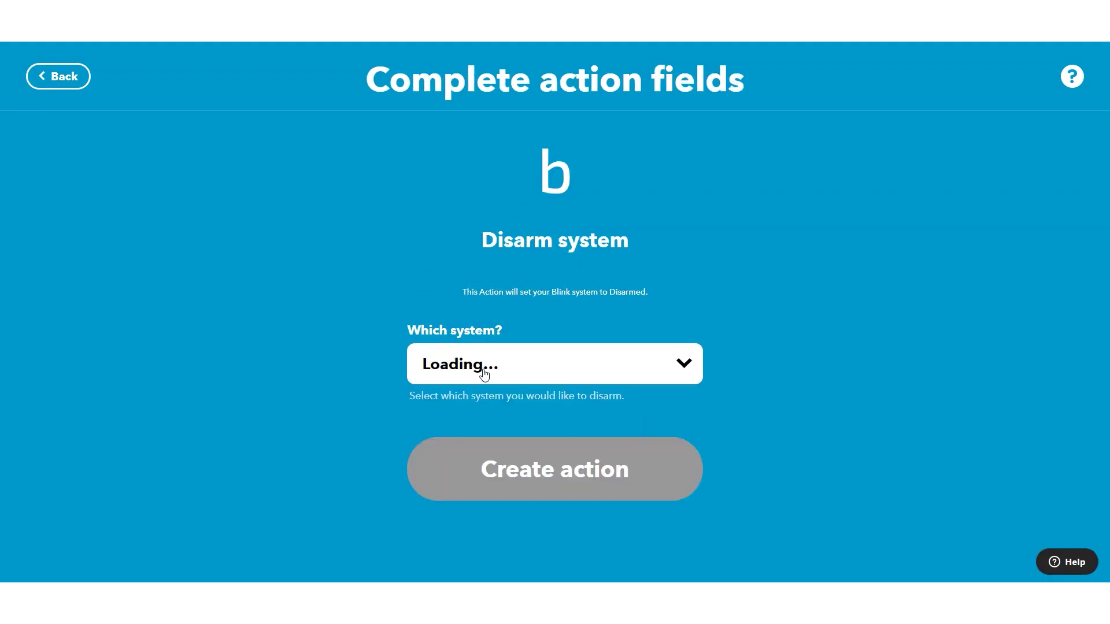
left_click(483, 471)
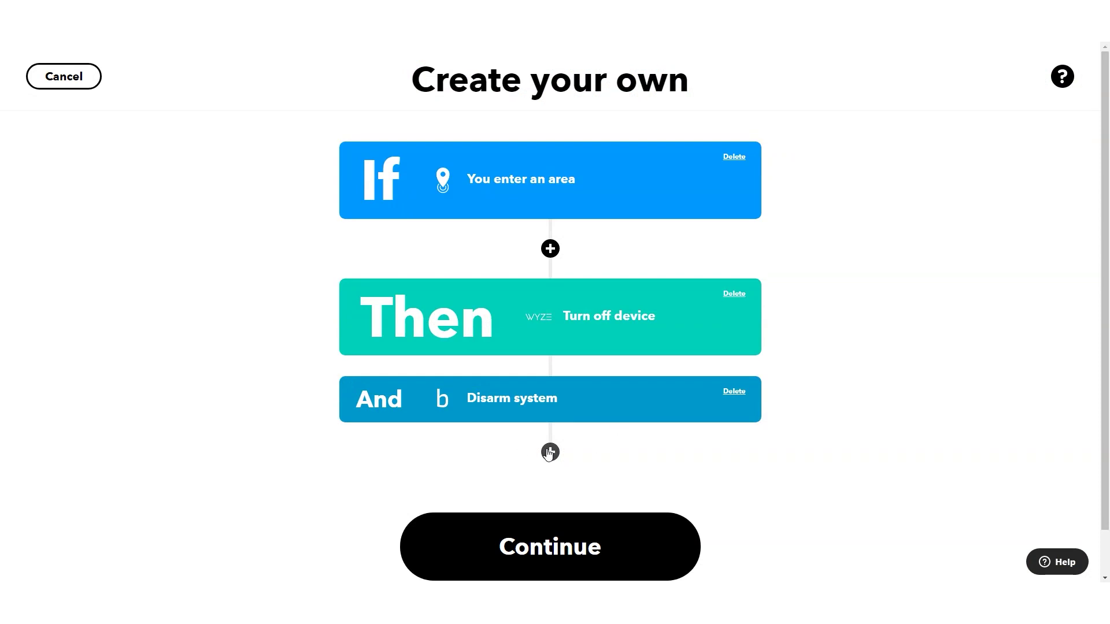
left_click(550, 452)
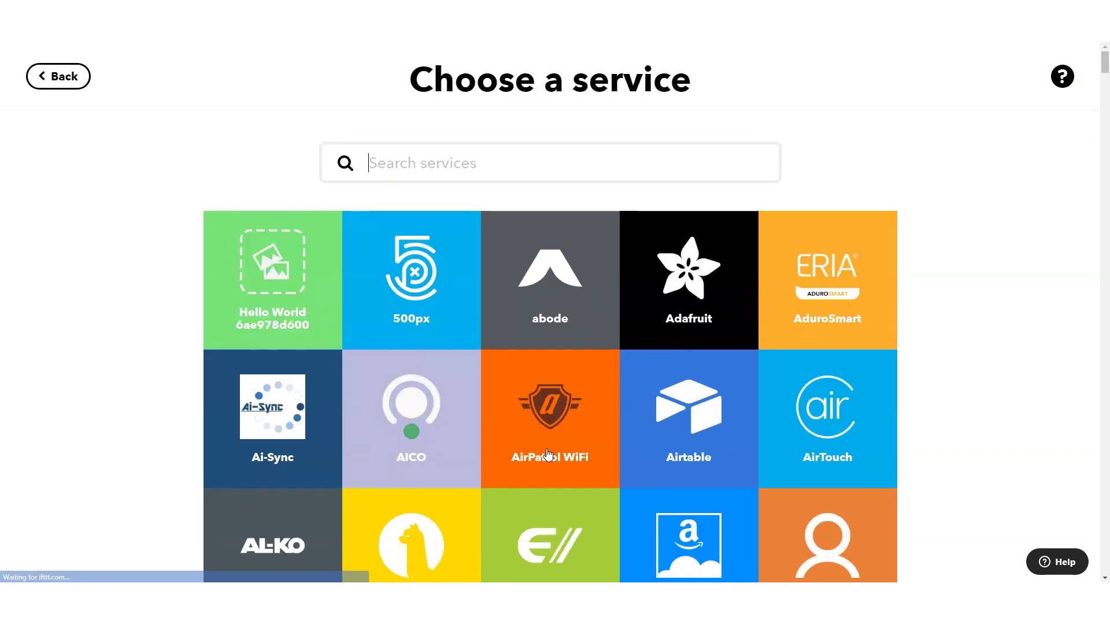
type("wz")
key("BackSpace")
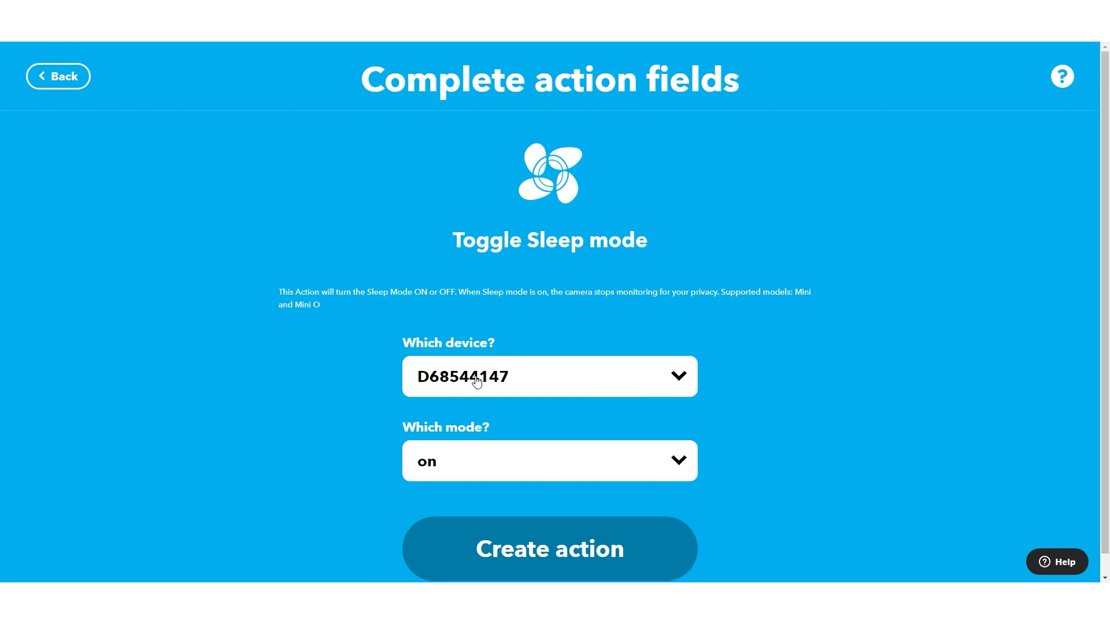
left_click(510, 549)
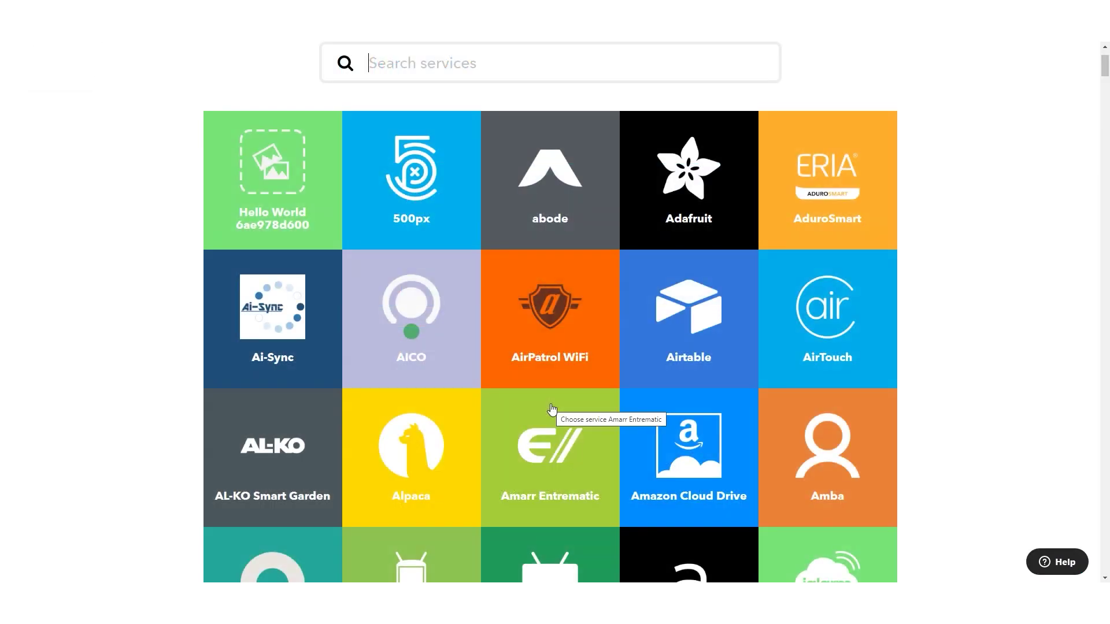
Step: Add a SmartThings Switch off action for the SmartThings Cam
type("smartt")
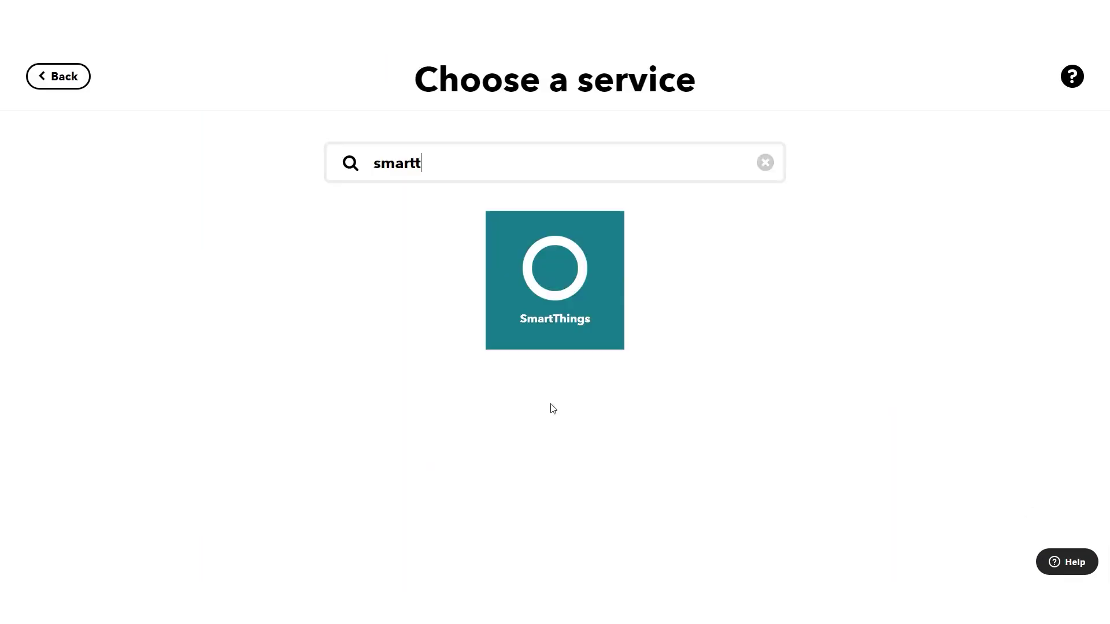
left_click(562, 294)
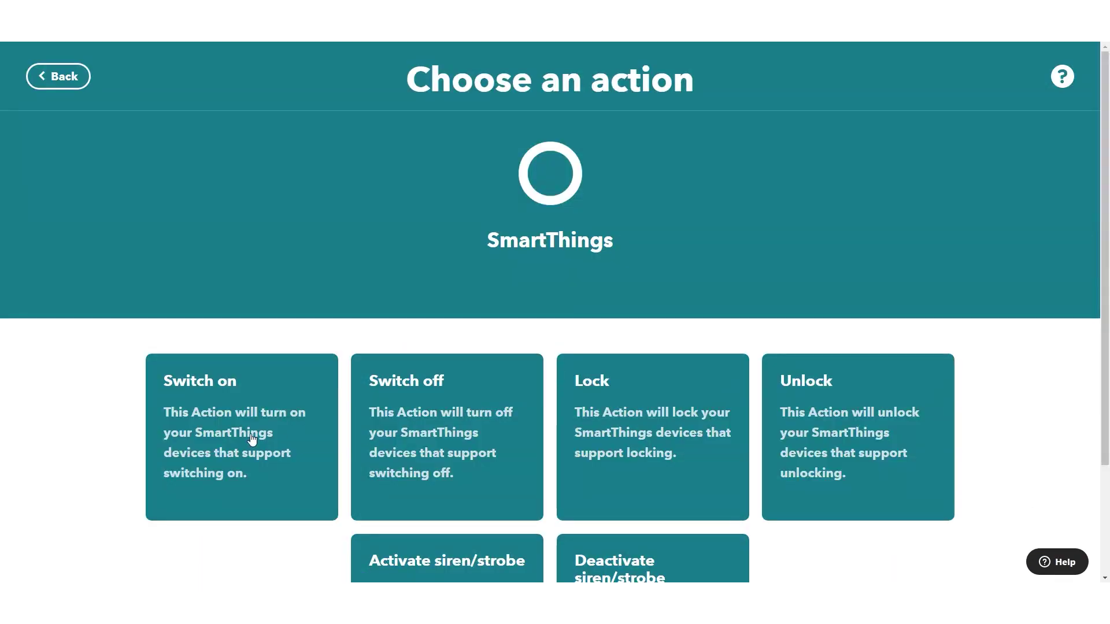
left_click(443, 428)
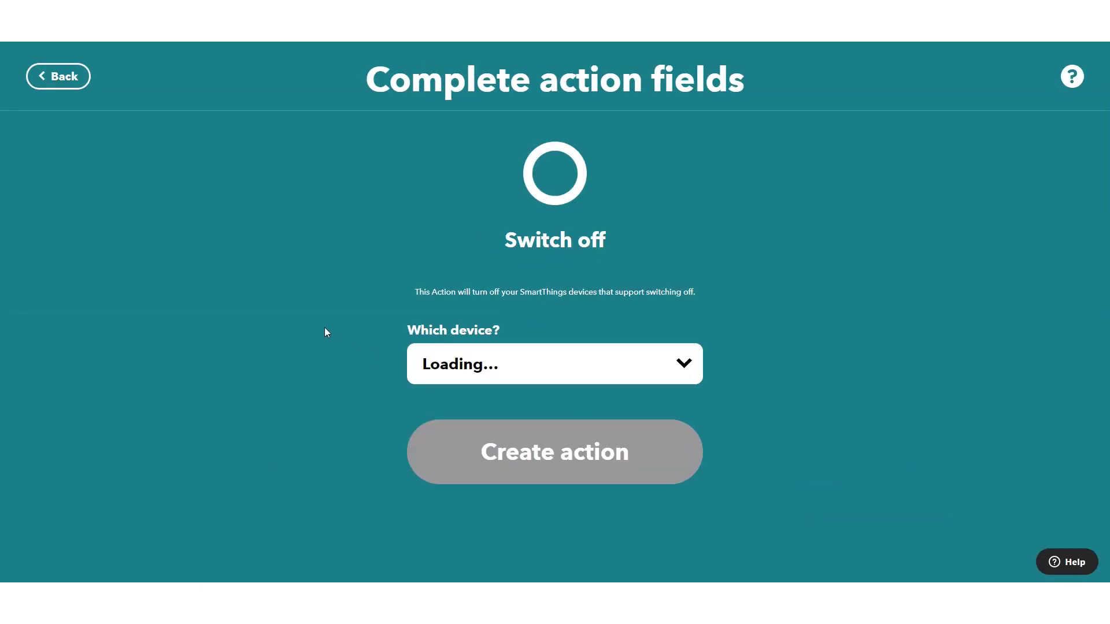
left_click(572, 373)
scroll(575, 123, "down", 10)
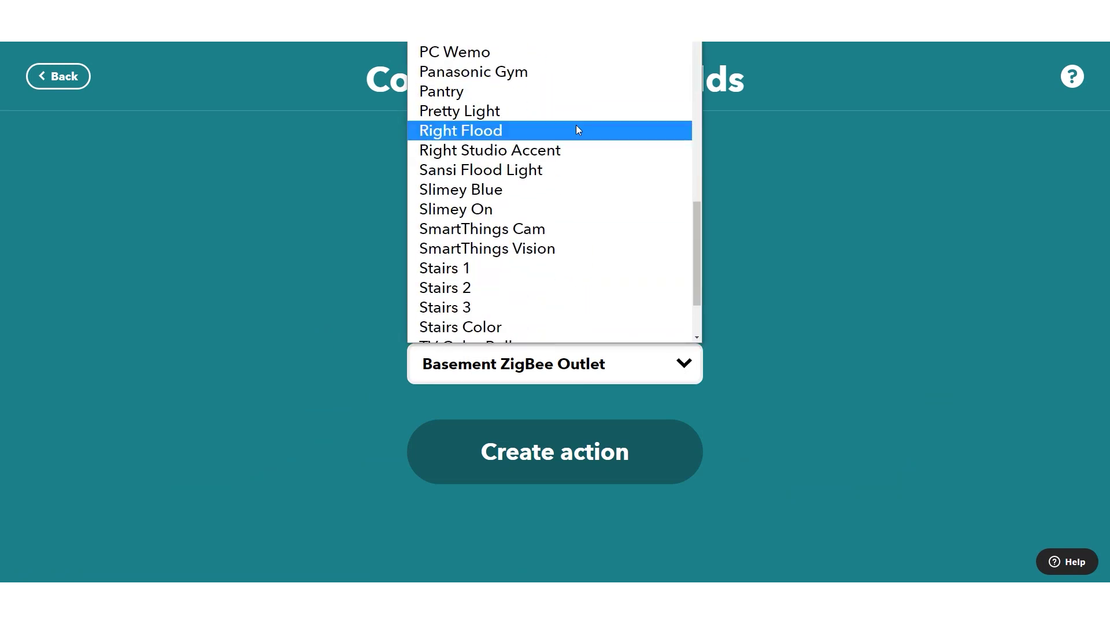
scroll(576, 129, "down", 2)
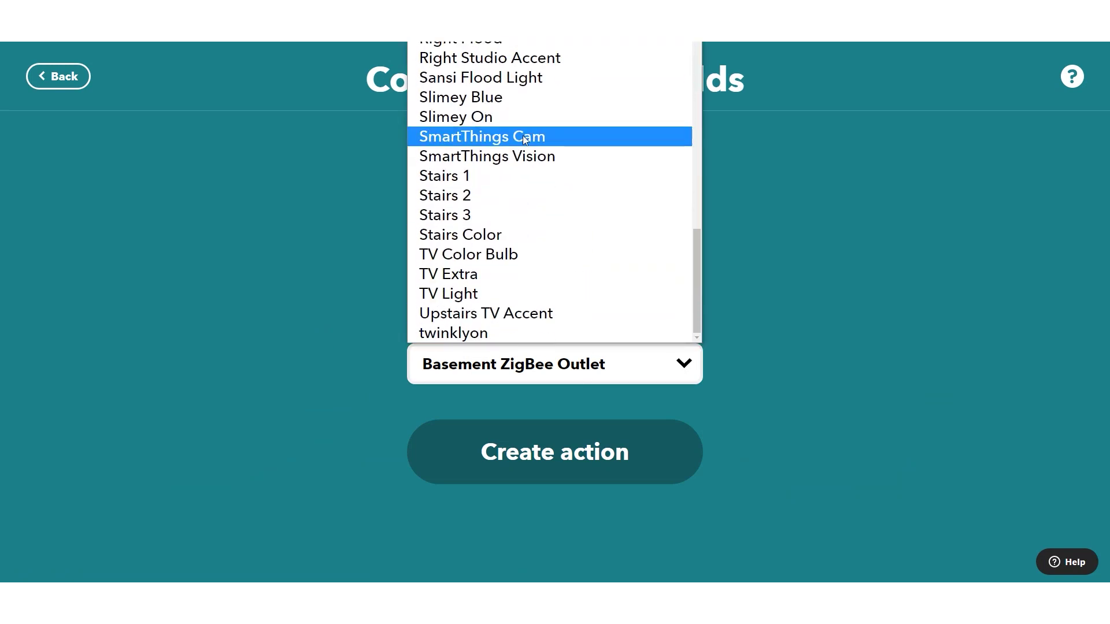
left_click(577, 137)
left_click(527, 446)
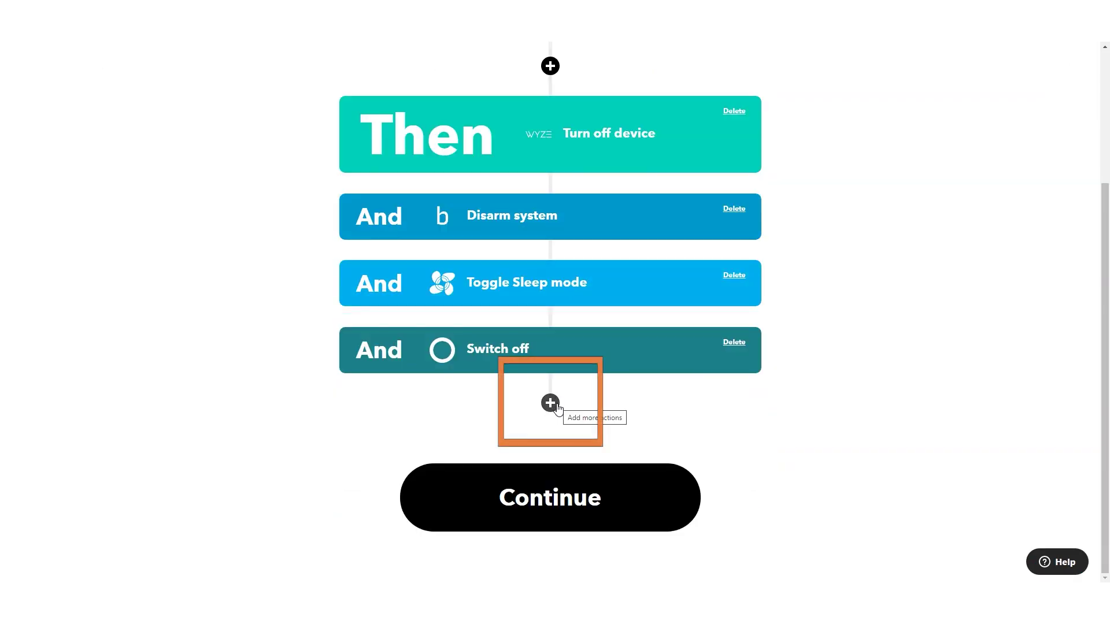
left_click(550, 403)
Step: Add a Sonos Pause action for Entry with 'Pause entire household?' set to Yes
type("sonos")
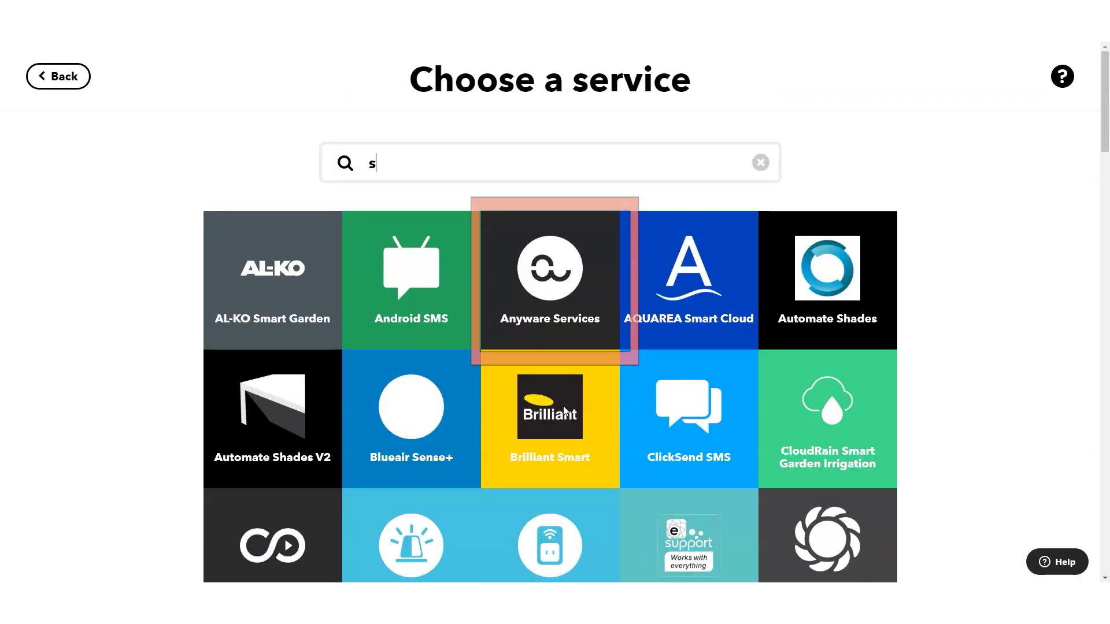
left_click(571, 346)
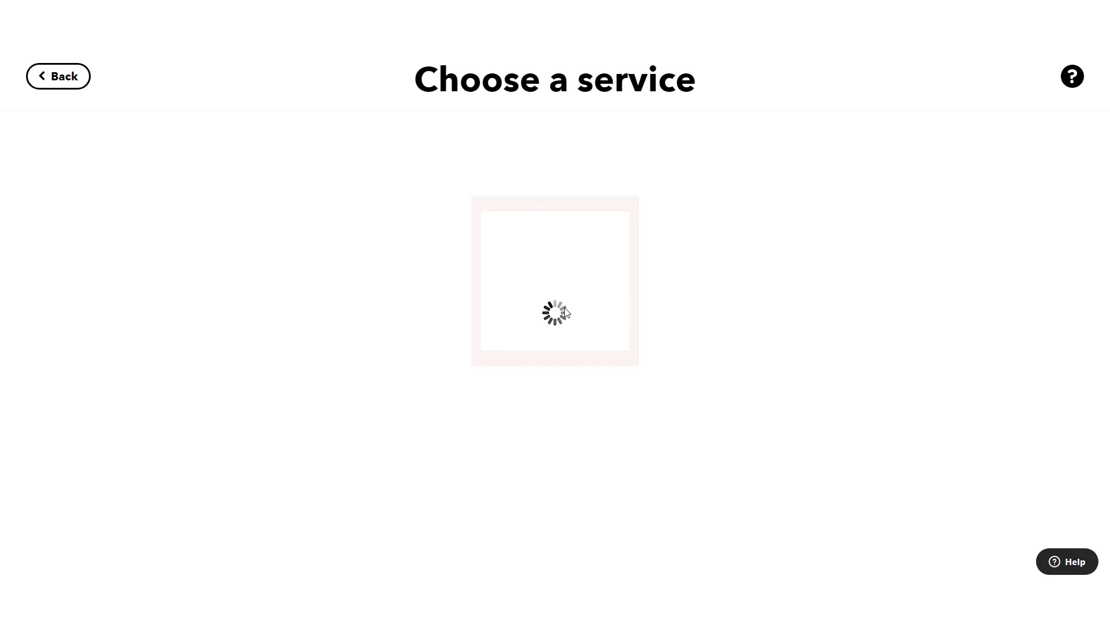
scroll(188, 224, "down", 1)
scroll(189, 225, "down", 4)
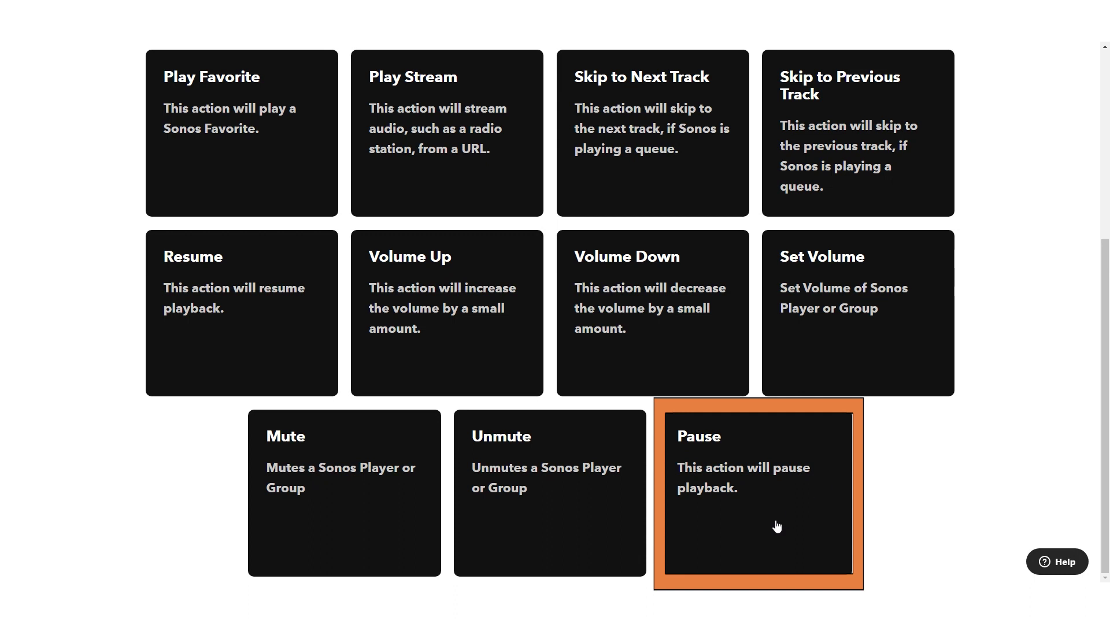
left_click(789, 486)
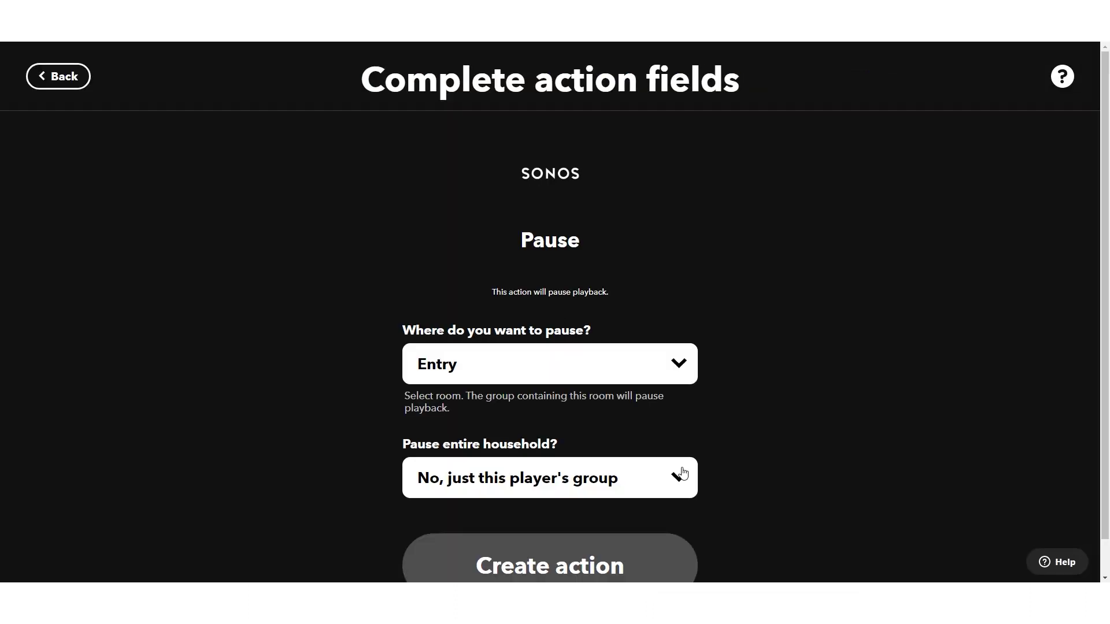
scroll(827, 439, "down", 1)
left_click(607, 435)
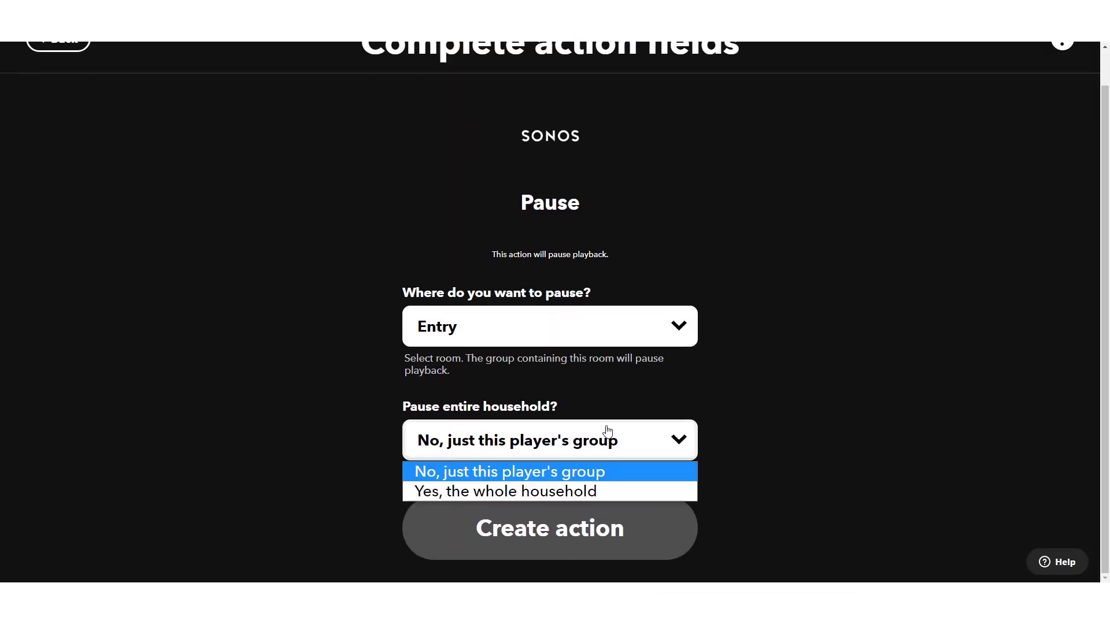
left_click(566, 491)
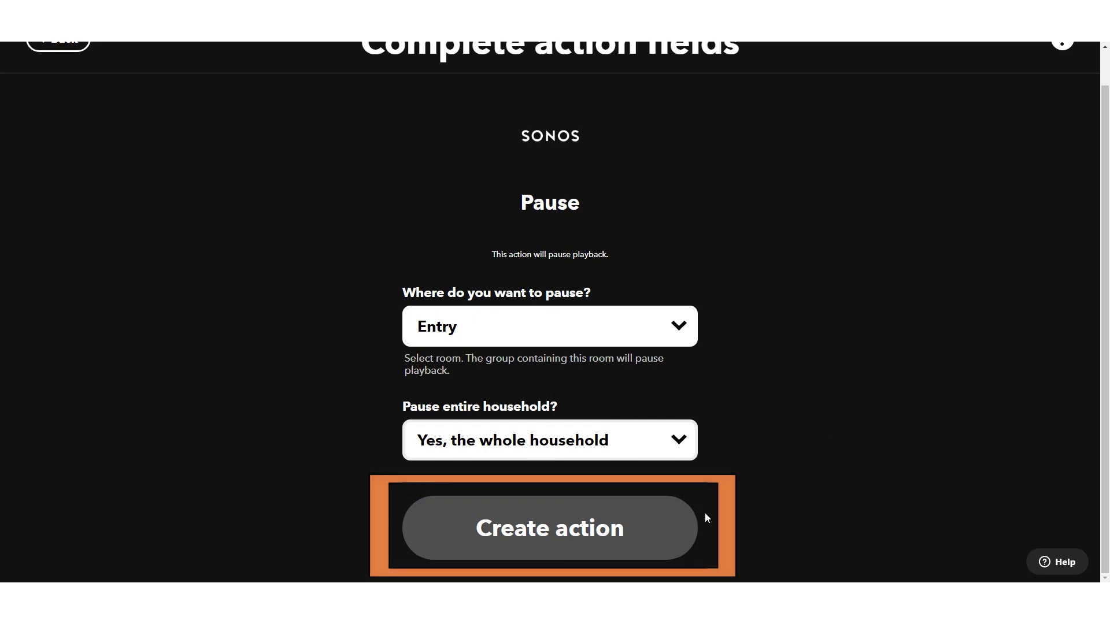
left_click(563, 528)
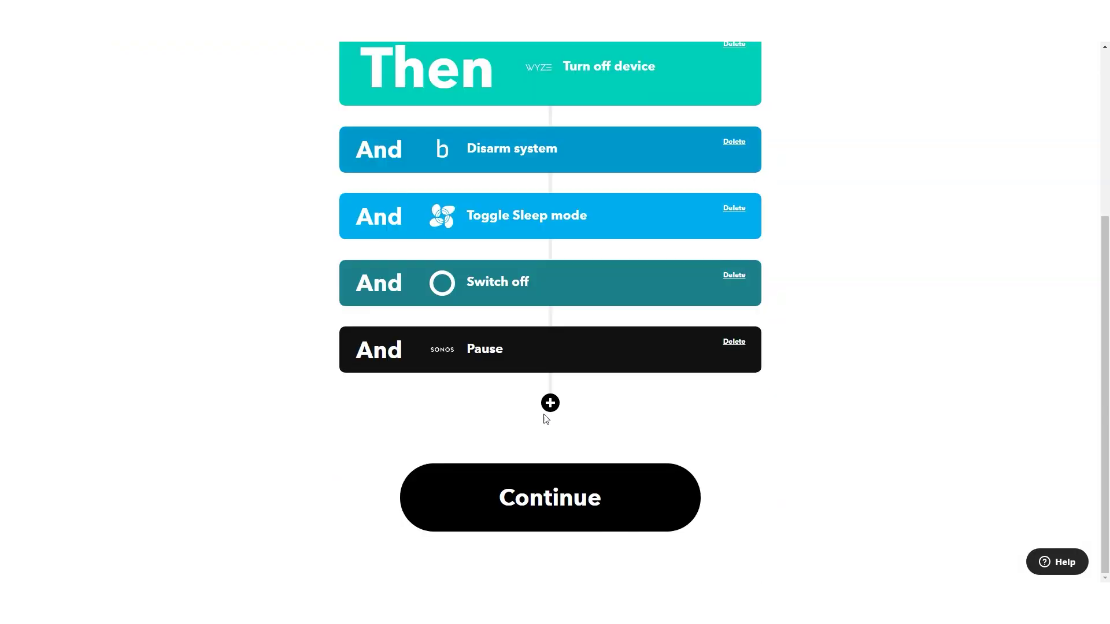
left_click(549, 403)
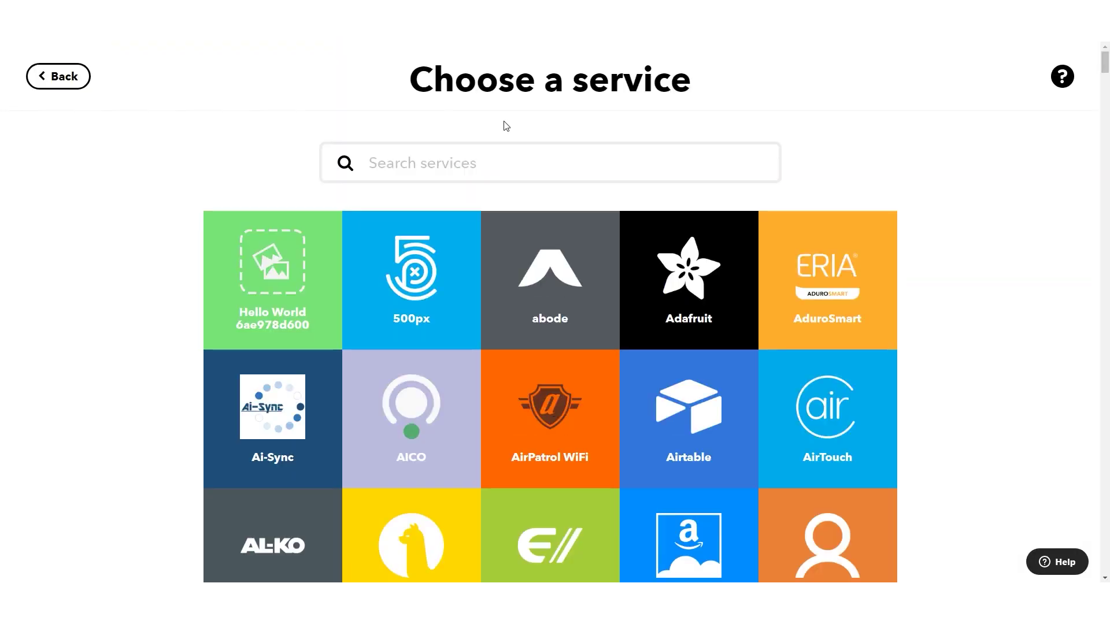
Step: Add an ecobee Resume thermostat program action, keeping Basement as the thermostat
type("ecob")
left_click(523, 289)
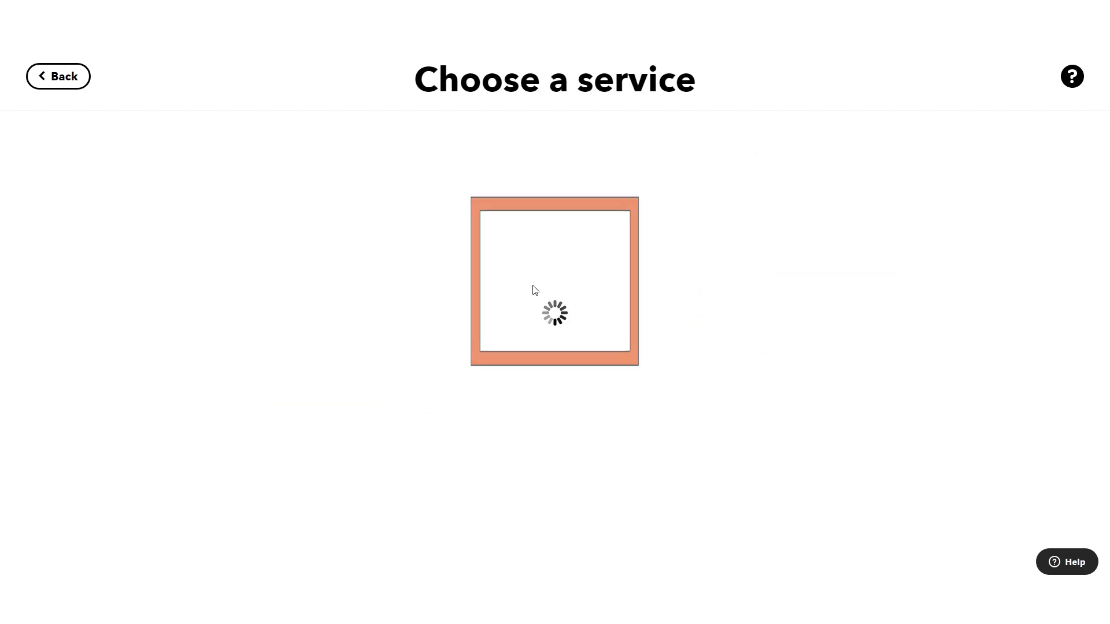
scroll(256, 214, "down", 2)
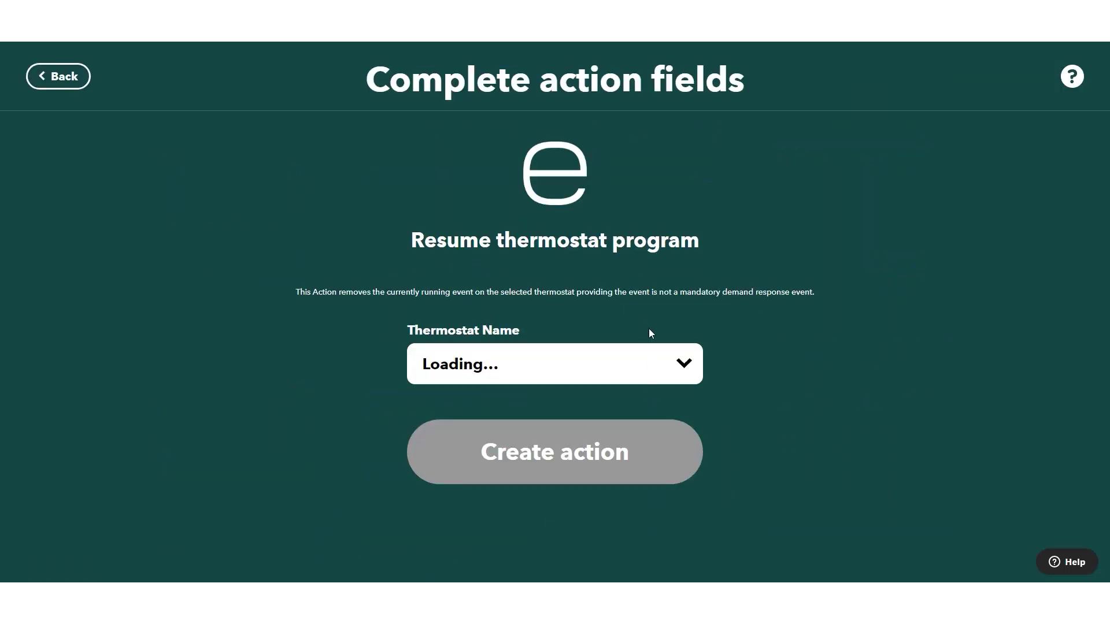
left_click(649, 364)
left_click(649, 365)
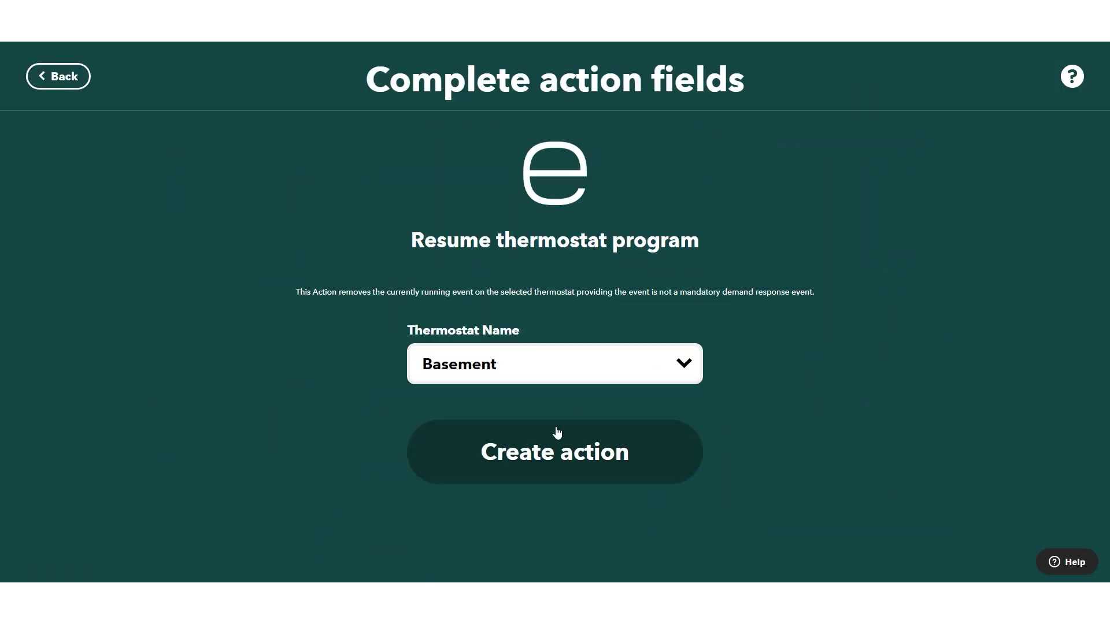
left_click(540, 452)
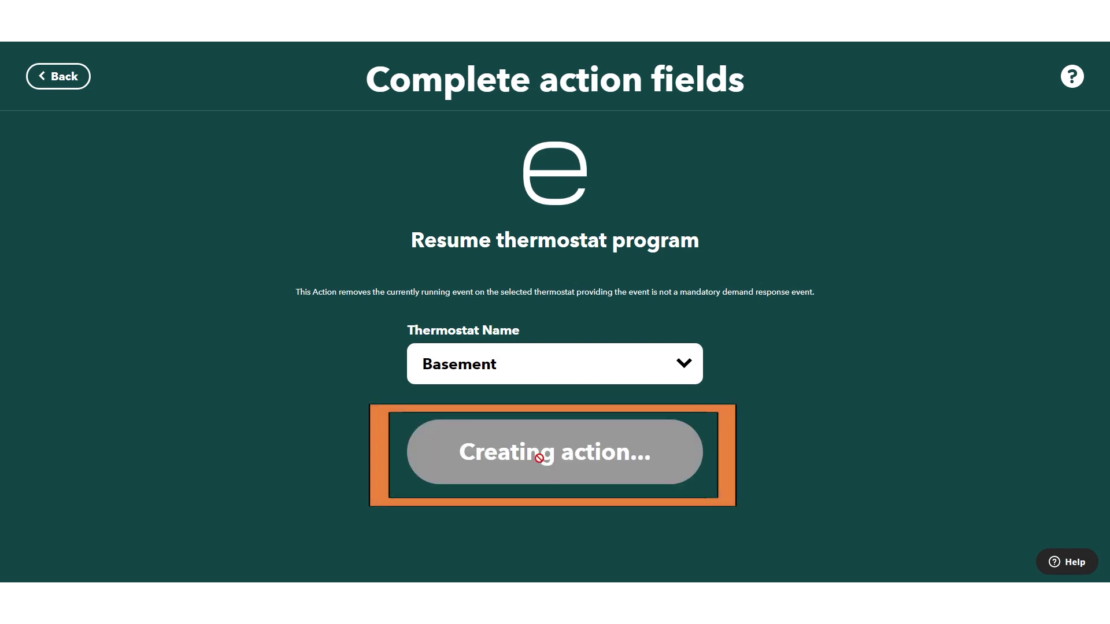
scroll(901, 358, "down", 3)
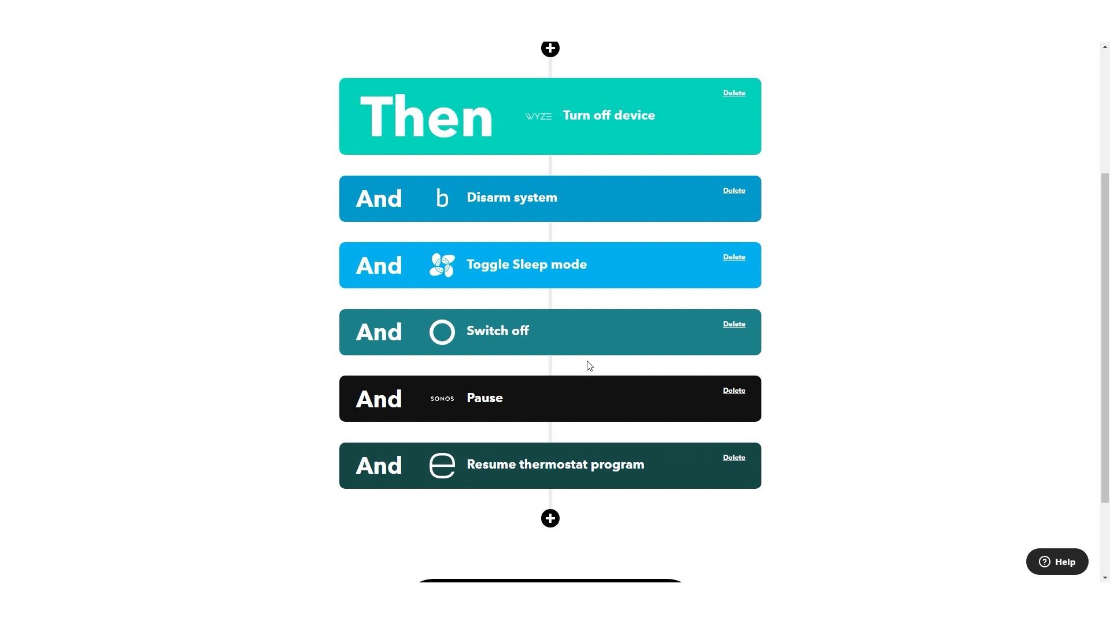
Step: Title the applet 'Set my home up when I return' and finish saving it
scroll(589, 365, "down", 1)
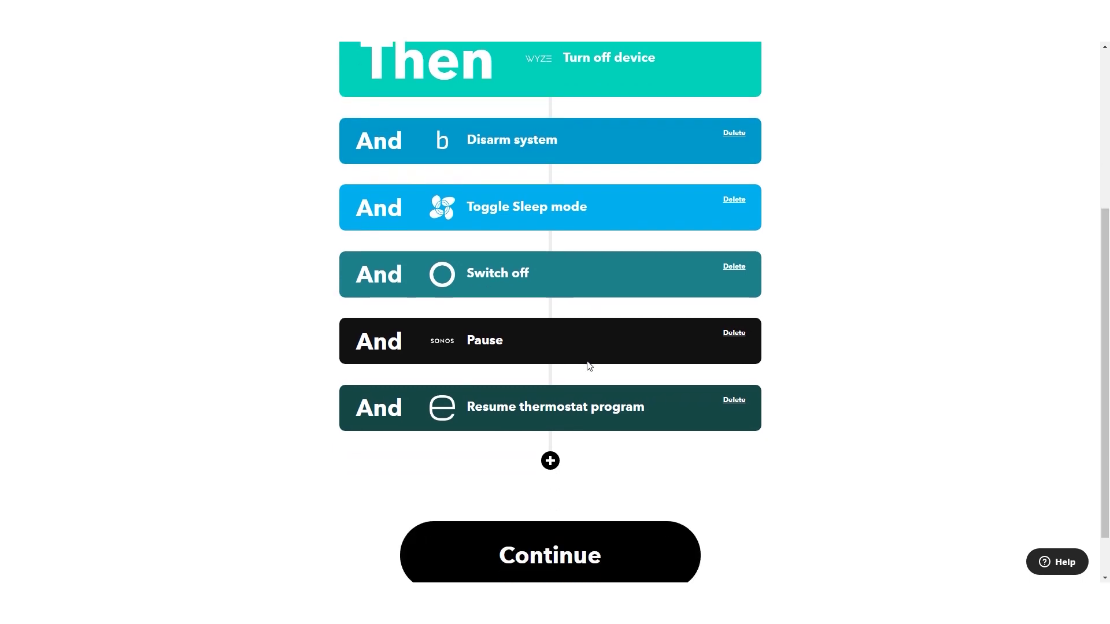
scroll(589, 365, "down", 1)
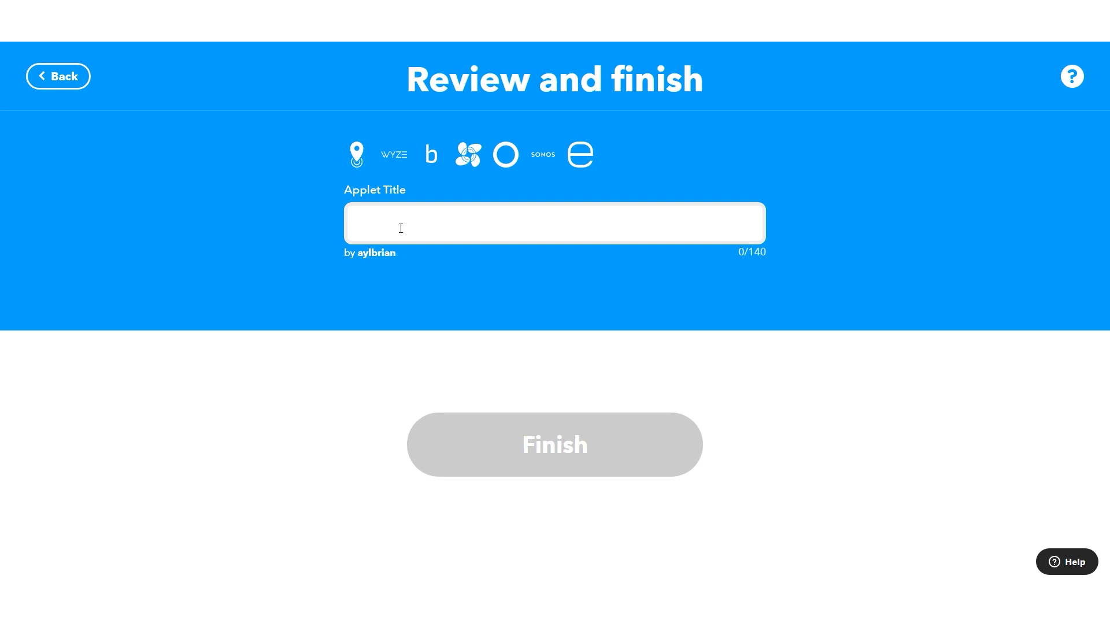
type("Set my home up when I return")
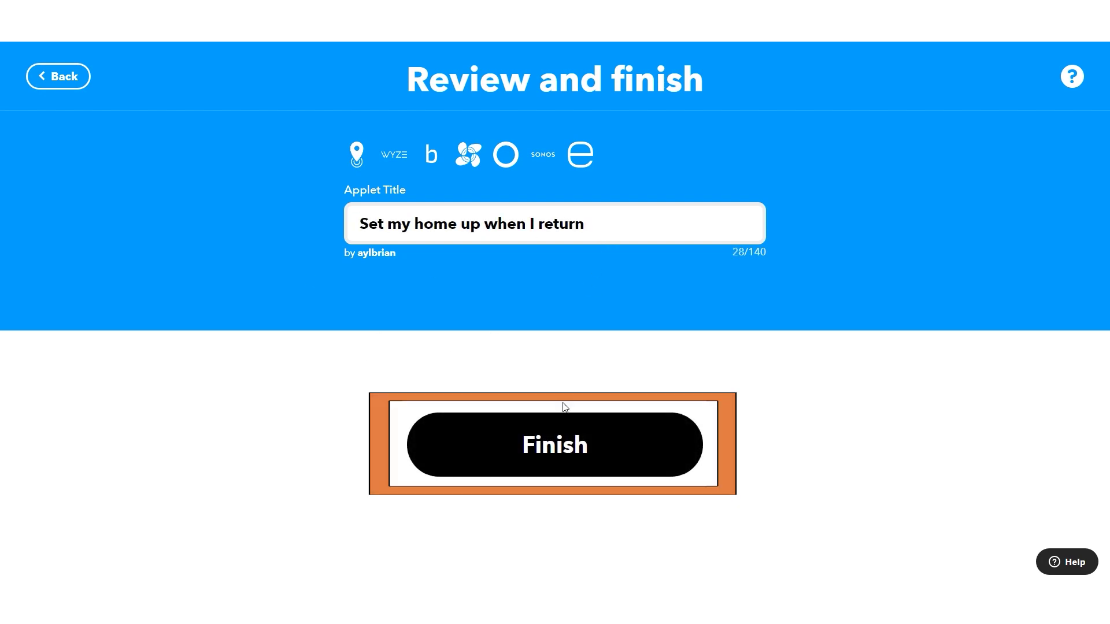
left_click(554, 461)
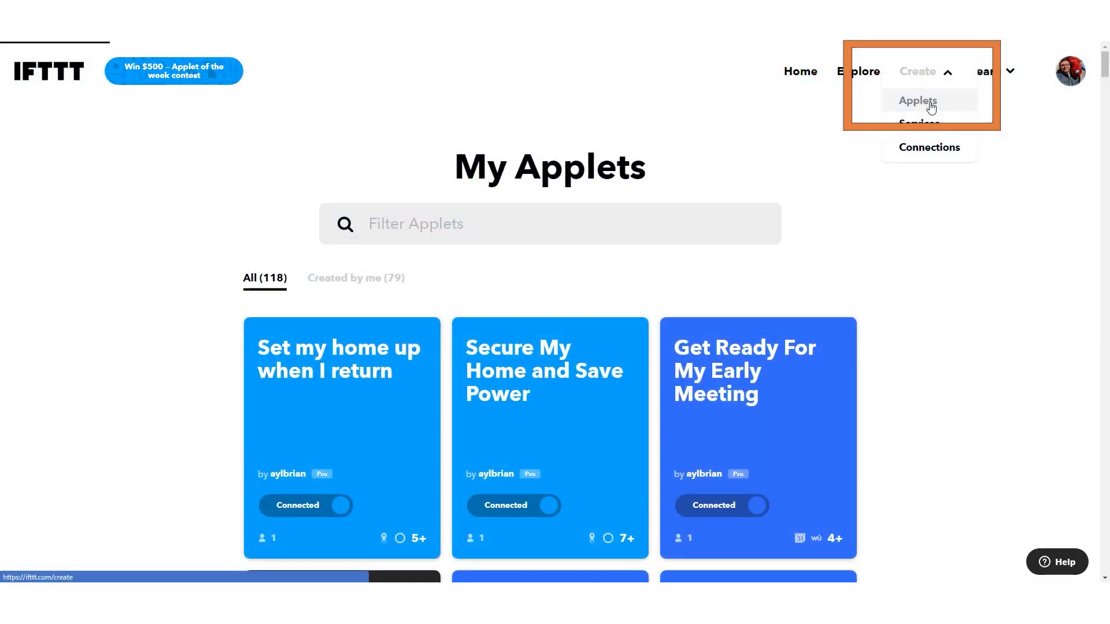
left_click(929, 106)
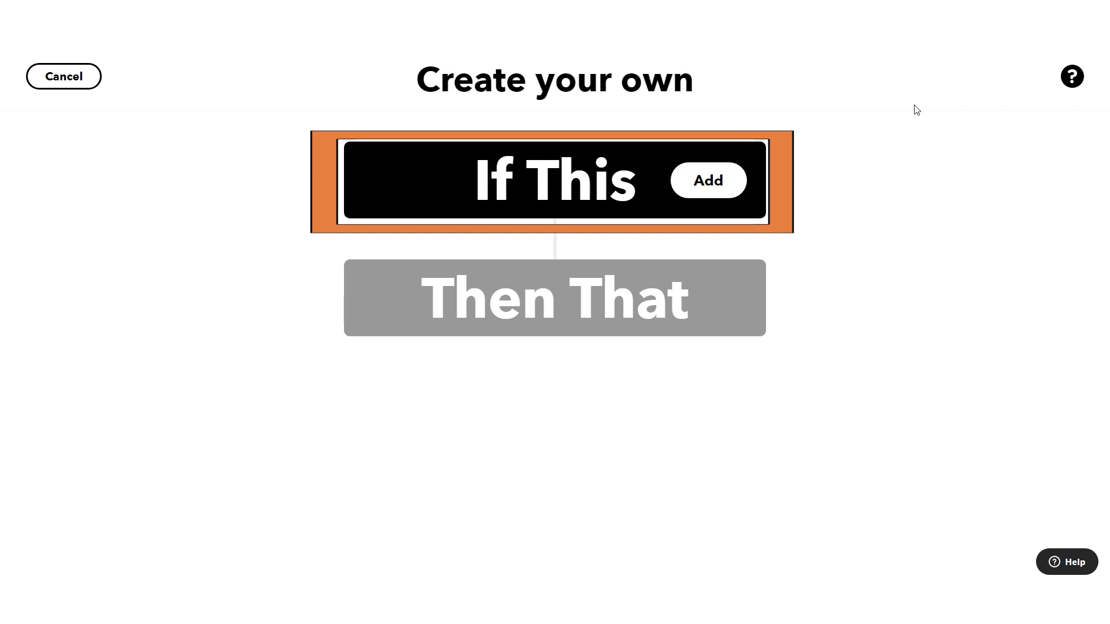
Step: Set the trigger to Weather Underground's 'Current condition changes to' with condition Clear
left_click(727, 195)
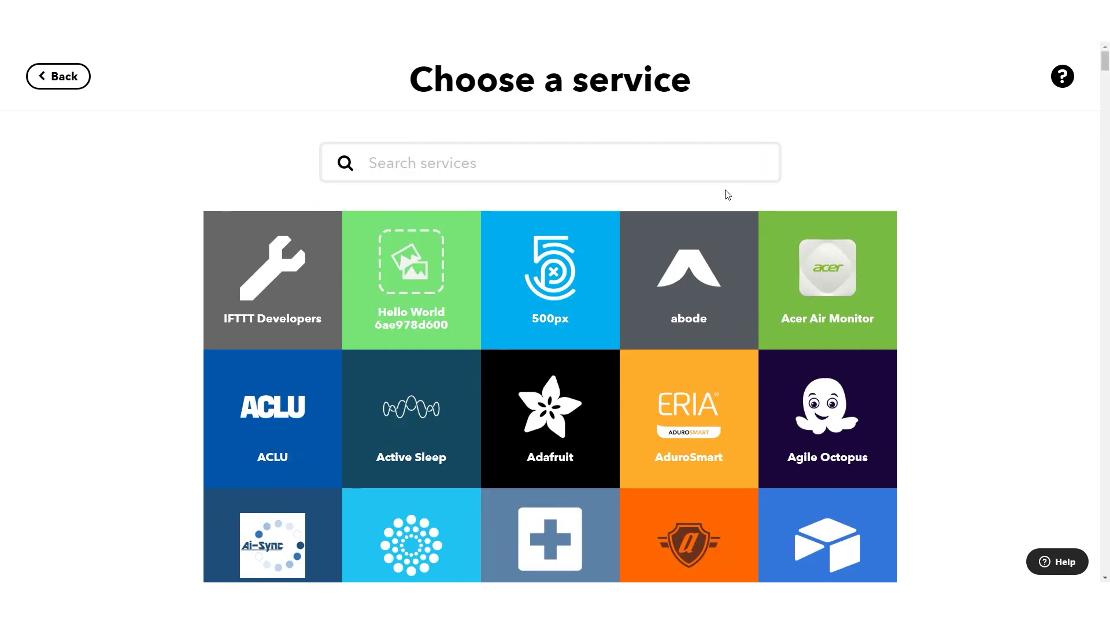
type("wea")
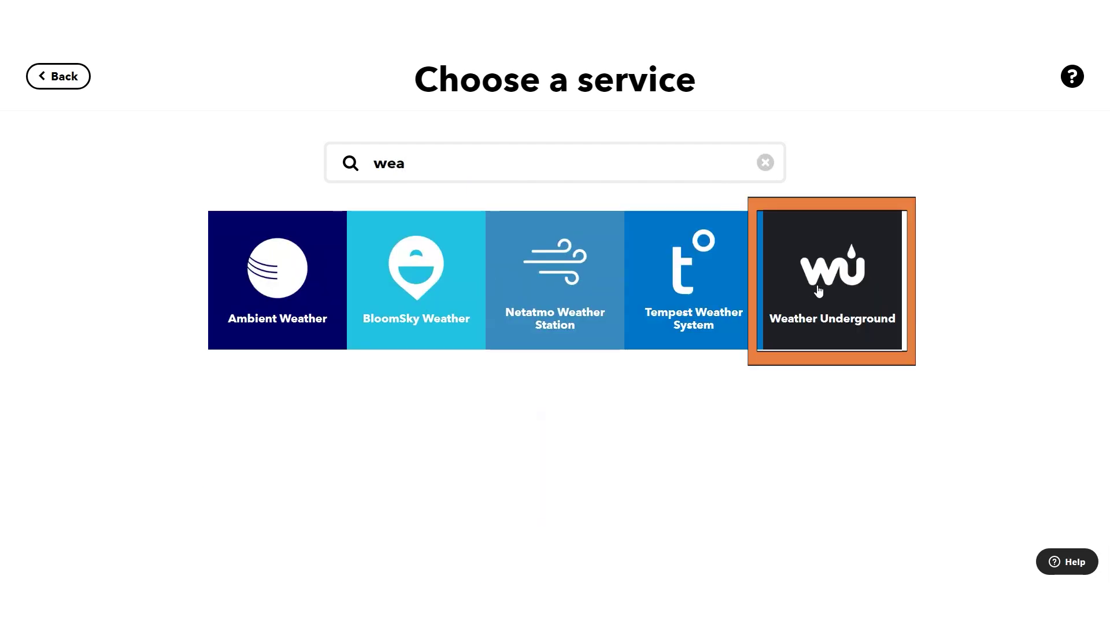
left_click(818, 290)
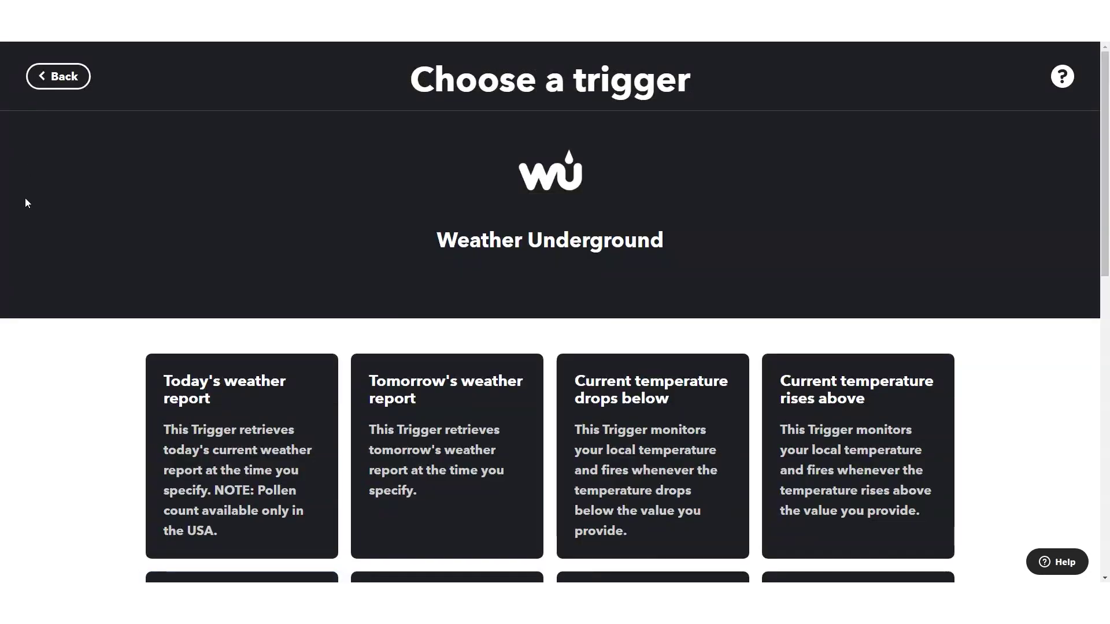
scroll(26, 199, "down", 6)
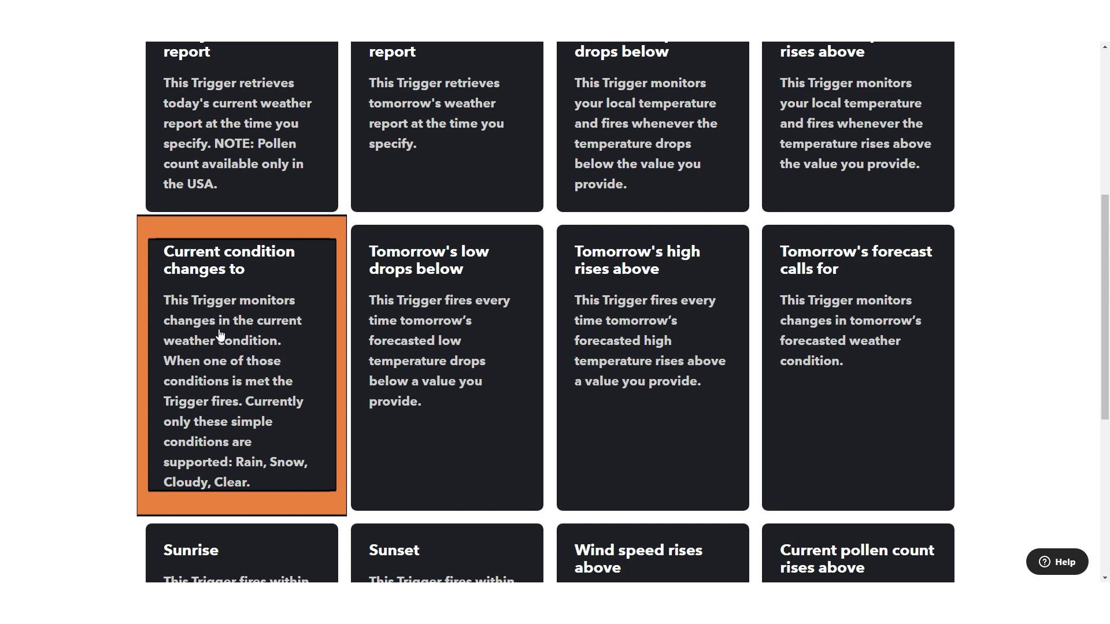
left_click(220, 335)
scroll(221, 333, "down", 5)
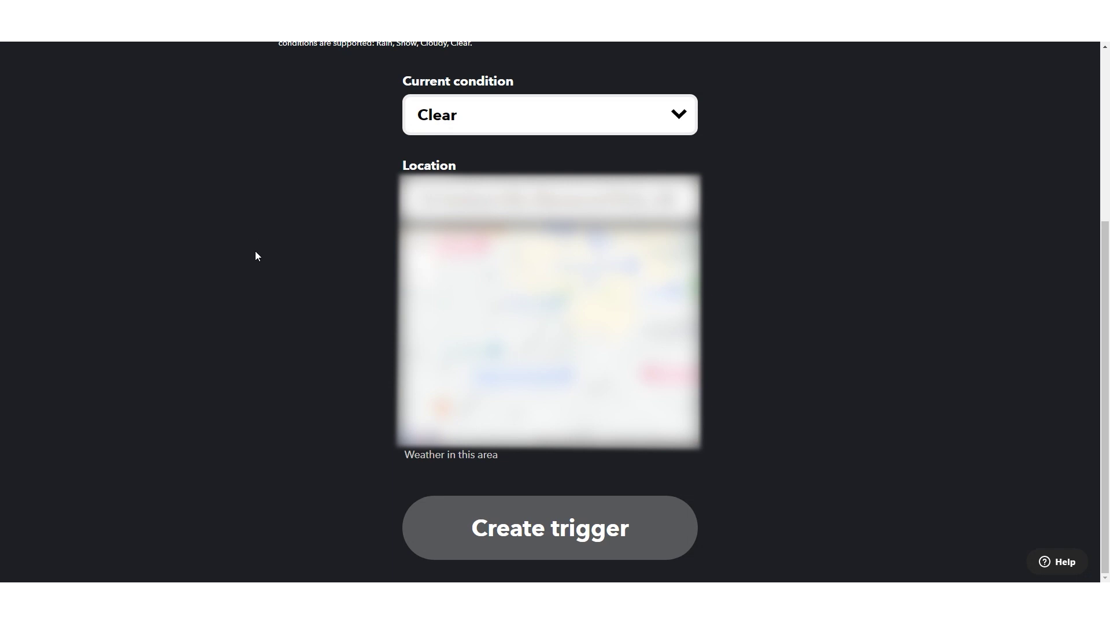
left_click(480, 526)
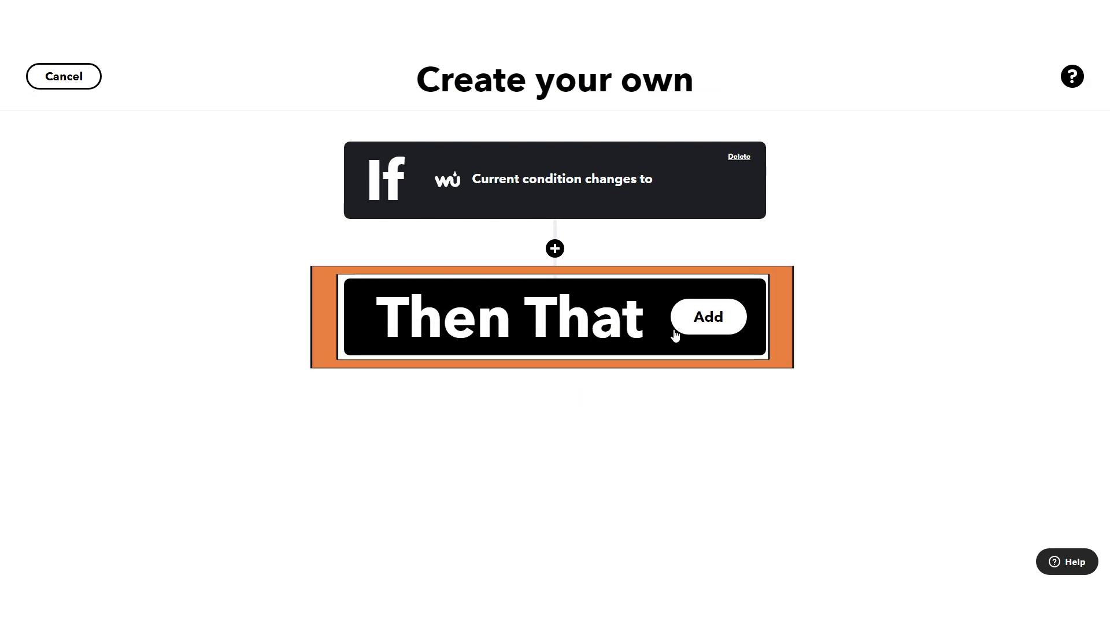
Step: Add a Philips Hue Dim lights action to the weather applet
left_click(698, 327)
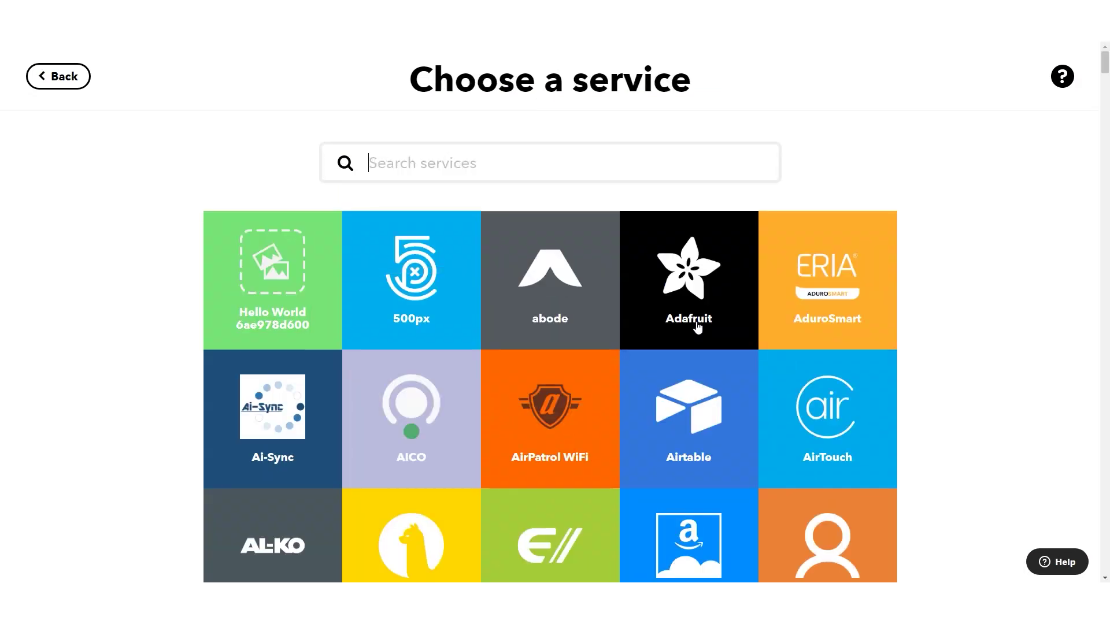
type("hue")
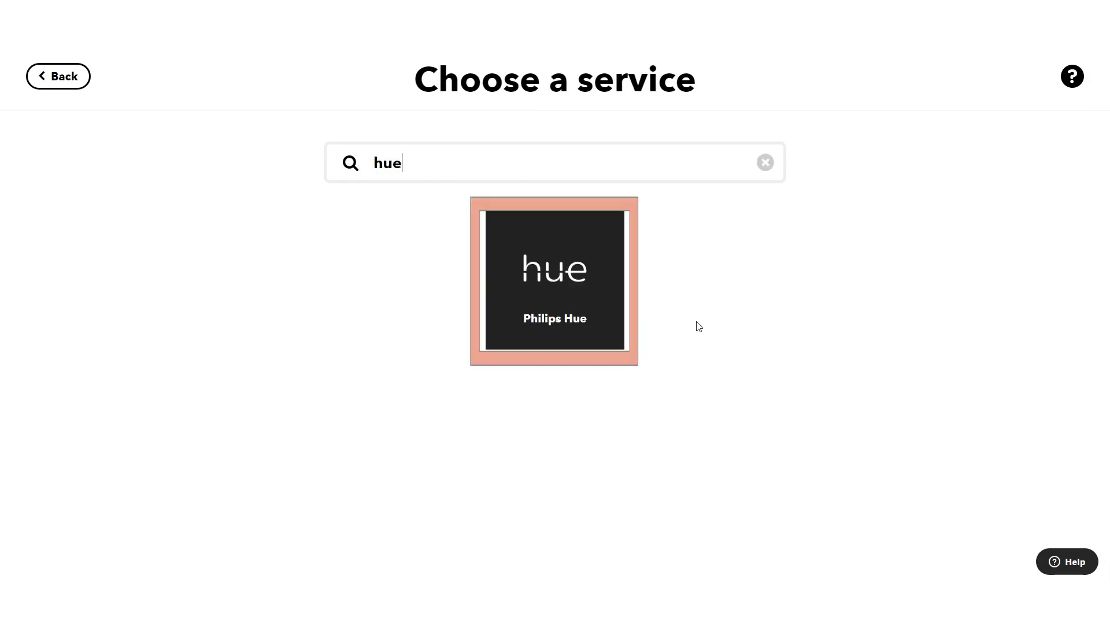
left_click(565, 301)
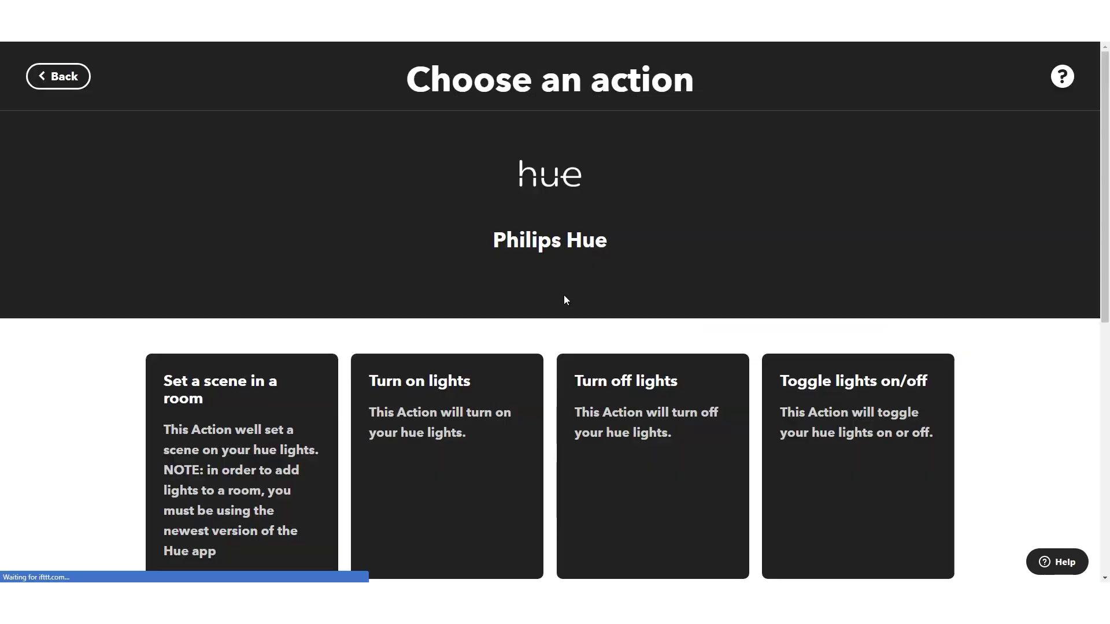
scroll(169, 166, "down", 5)
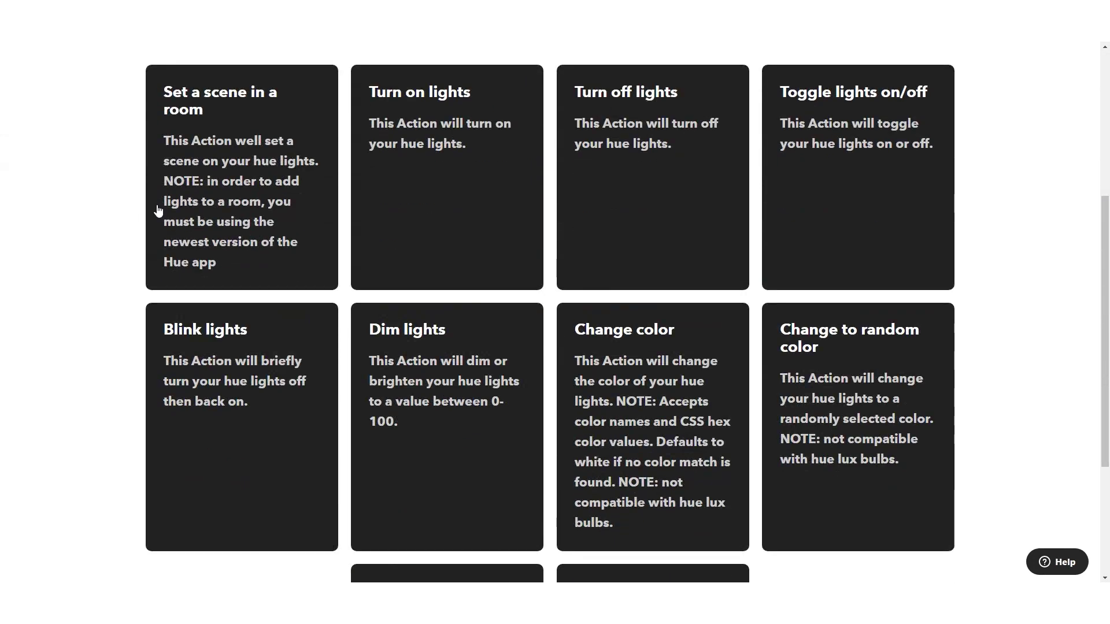
left_click(473, 429)
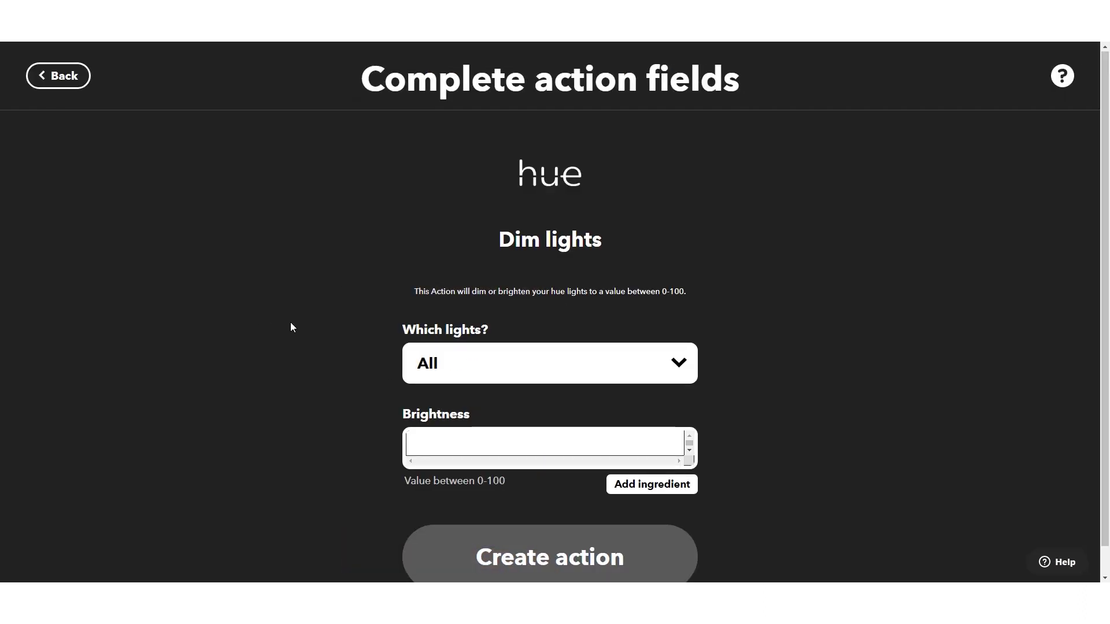
Step: Target the Basement lights at brightness 20 and create the action
scroll(393, 301, "down", 1)
left_click(539, 345)
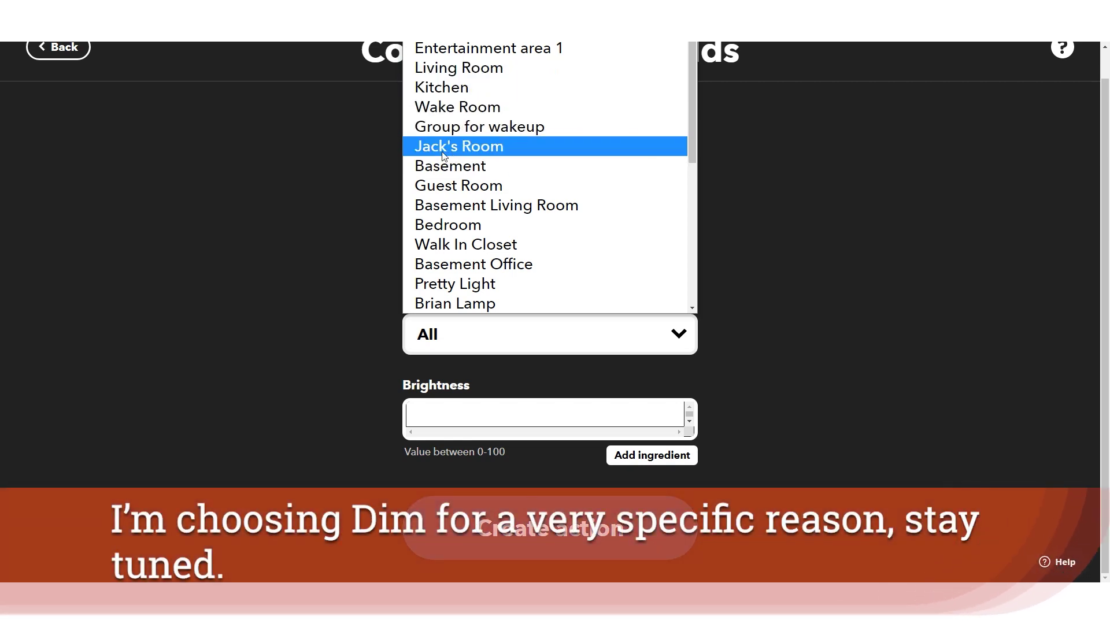
left_click(473, 168)
left_click(465, 415)
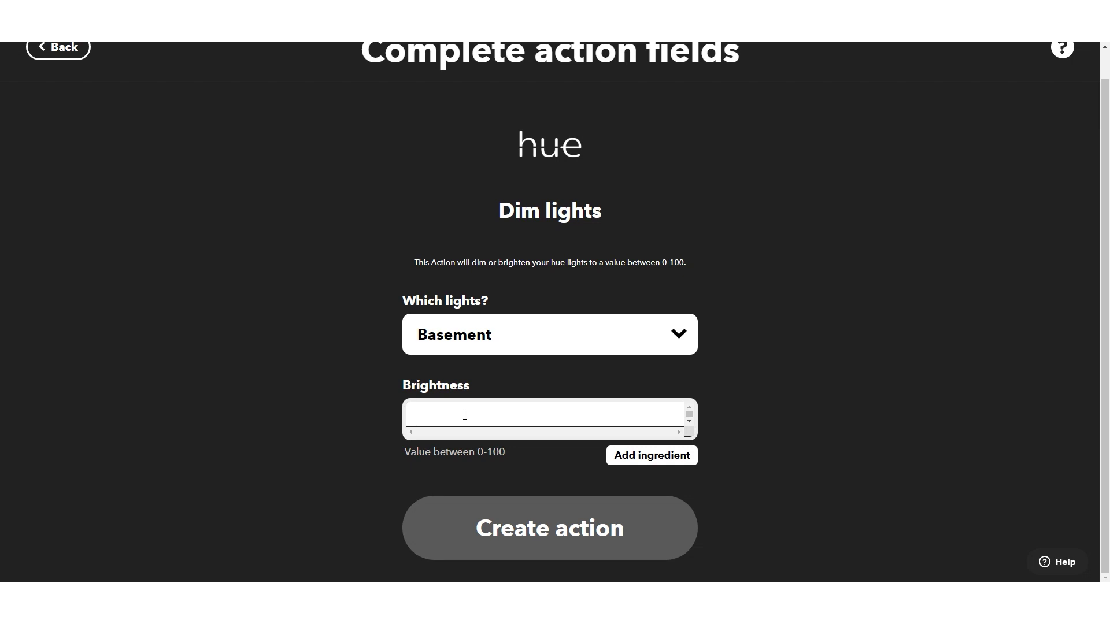
type("20")
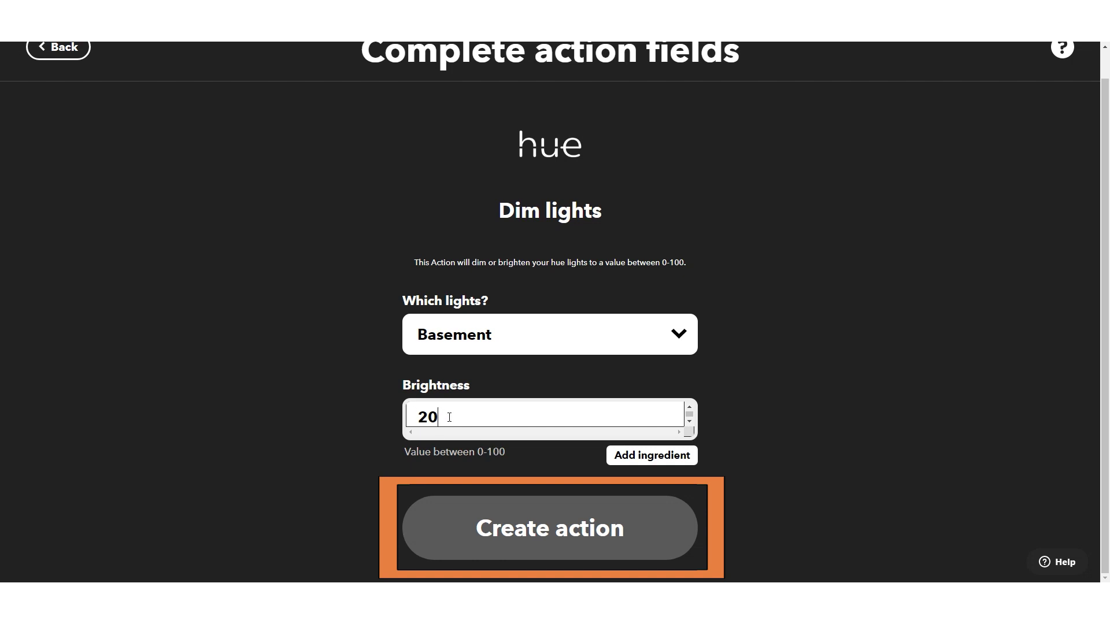
left_click(533, 518)
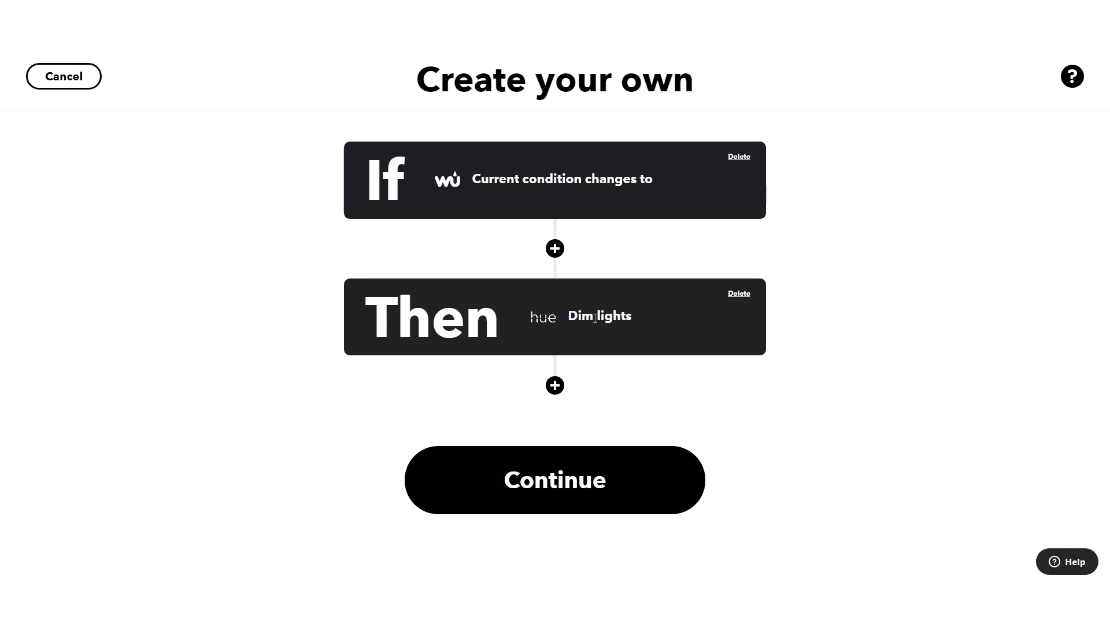
Step: Add a filter and paste the help article's time-based example code into Filter Code
left_click(554, 249)
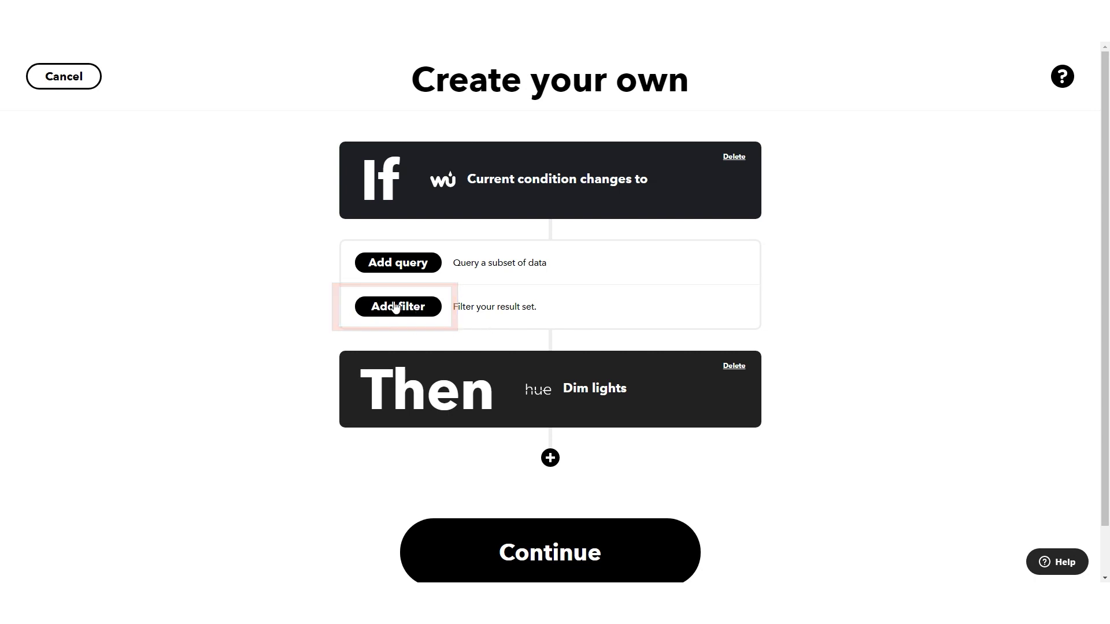
left_click(389, 306)
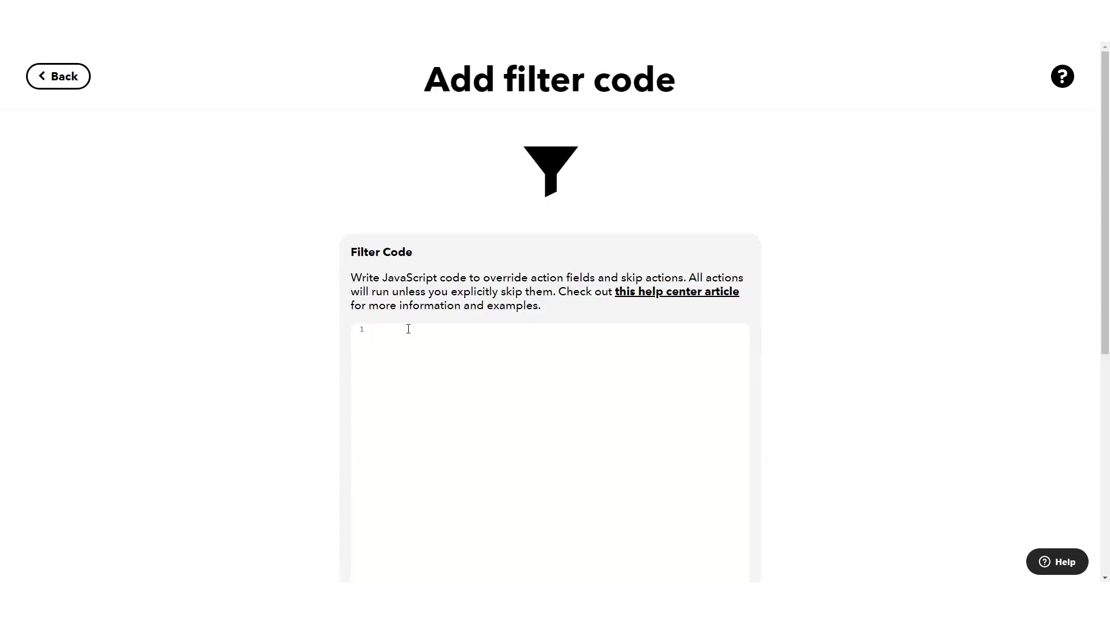
scroll(269, 295, "down", 1)
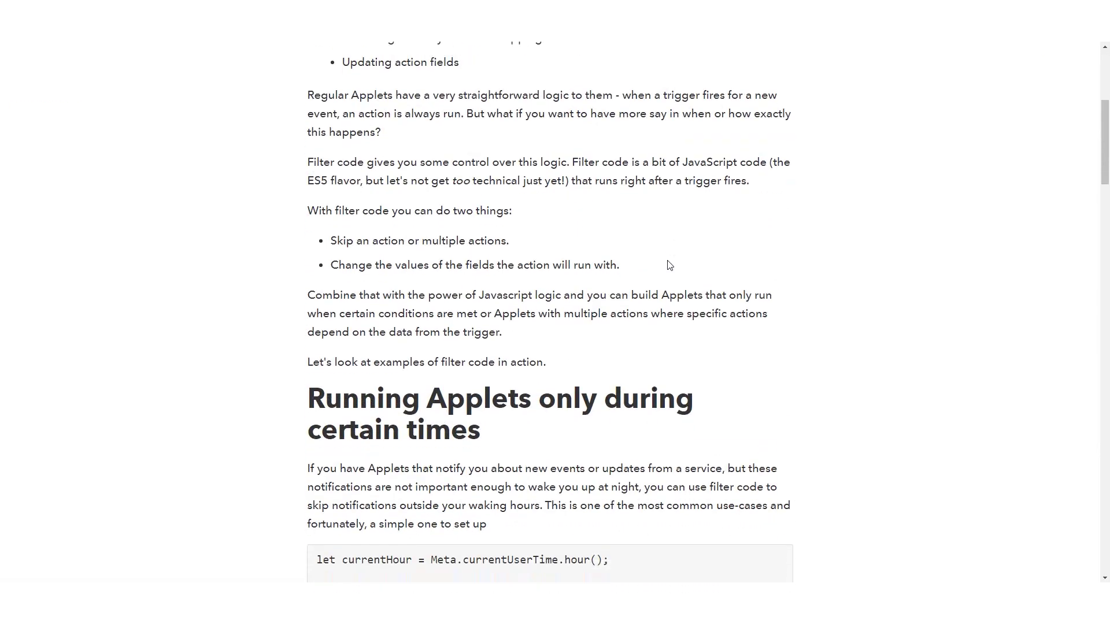
scroll(669, 266, "down", 2)
left_click_drag(345, 370, 320, 289)
key("ctrl+c")
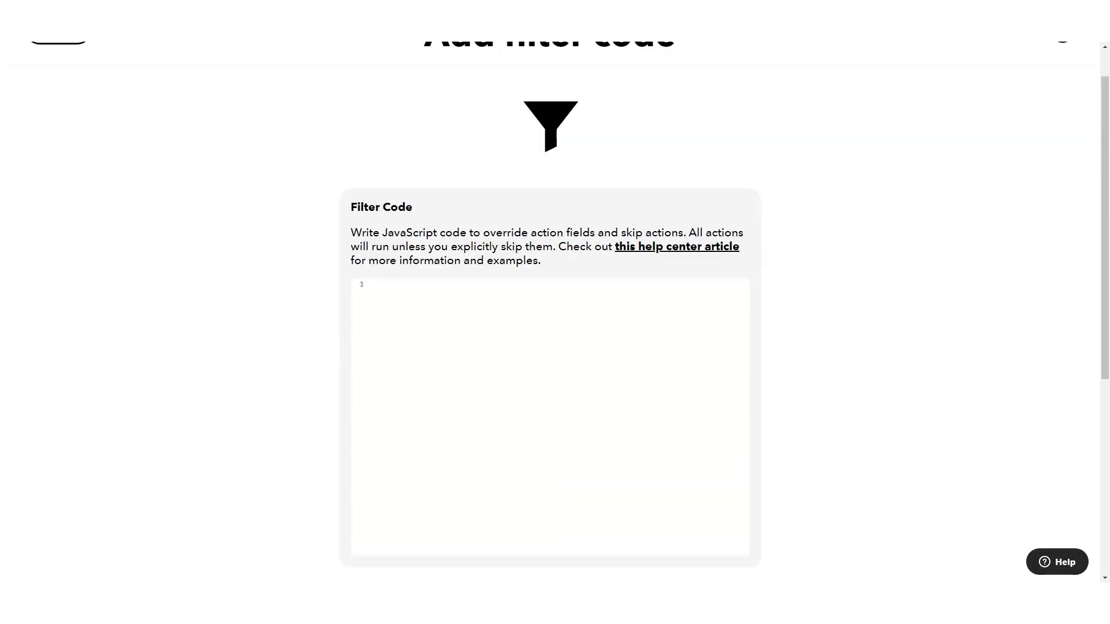
left_click(497, 329)
key("ctrl+v")
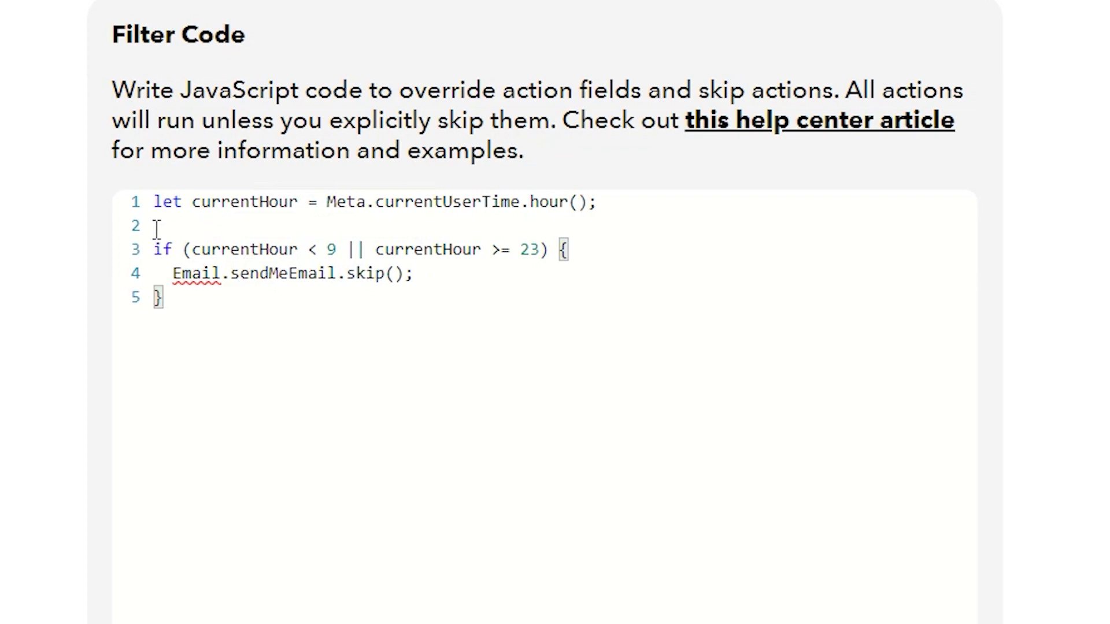
Step: Examine the line 1 declaration let currentHour = Meta.currentUserTime.hour()
left_click_drag(155, 200, 177, 210)
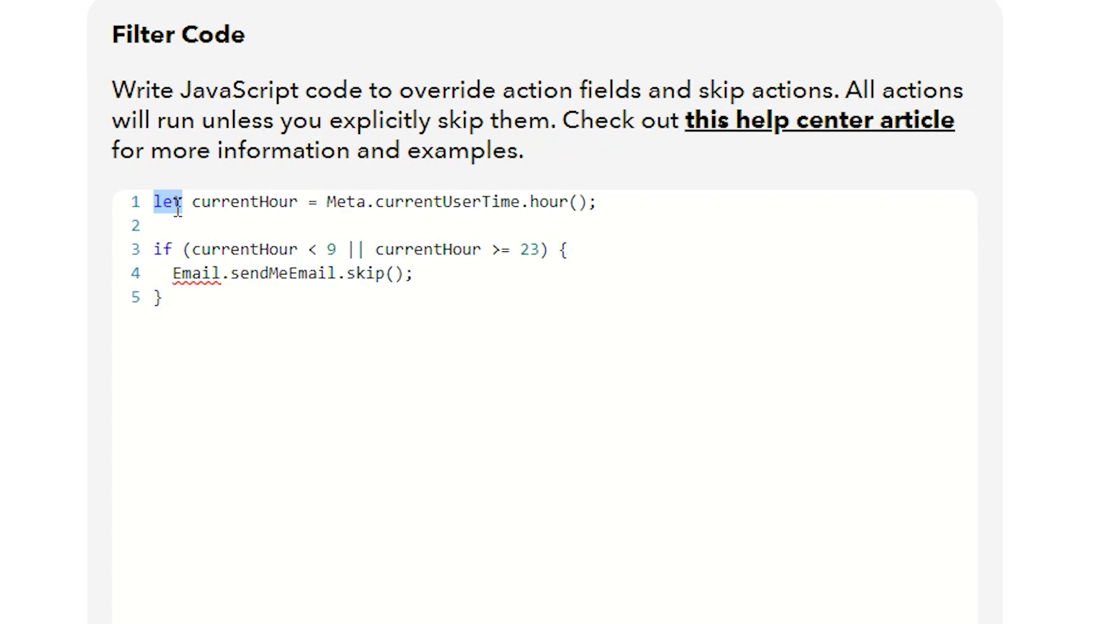
left_click(193, 202)
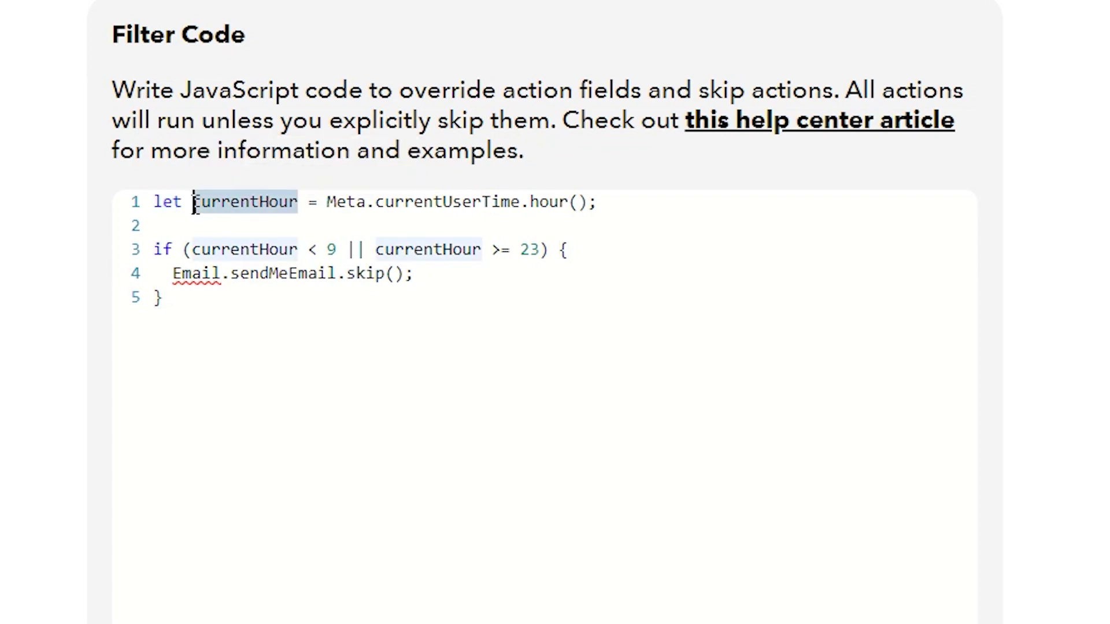
left_click_drag(193, 202, 297, 209)
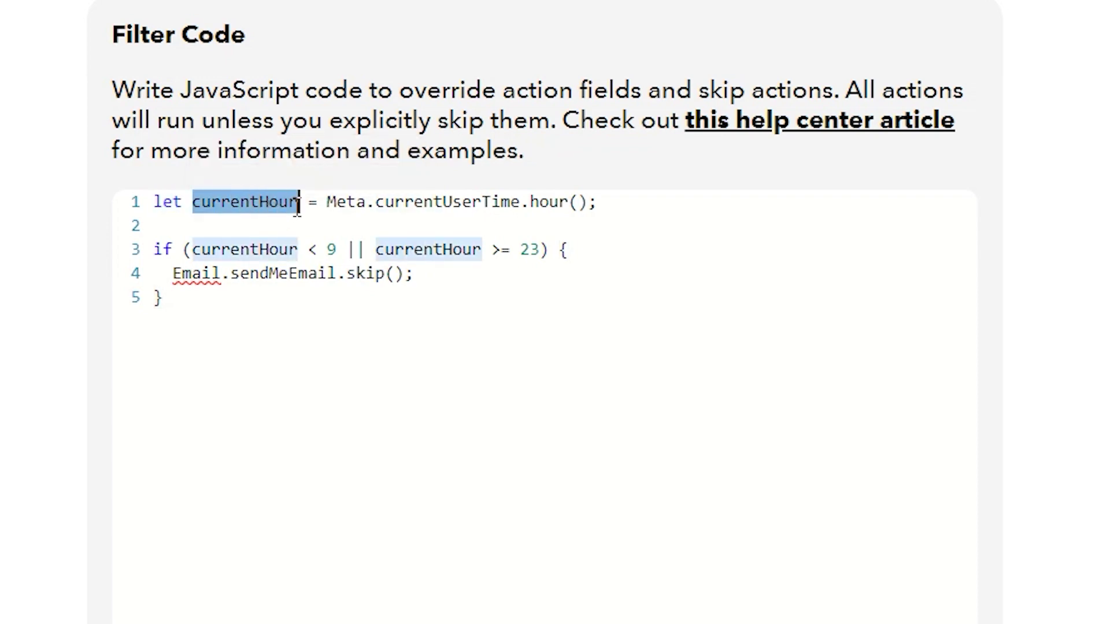
left_click(297, 206)
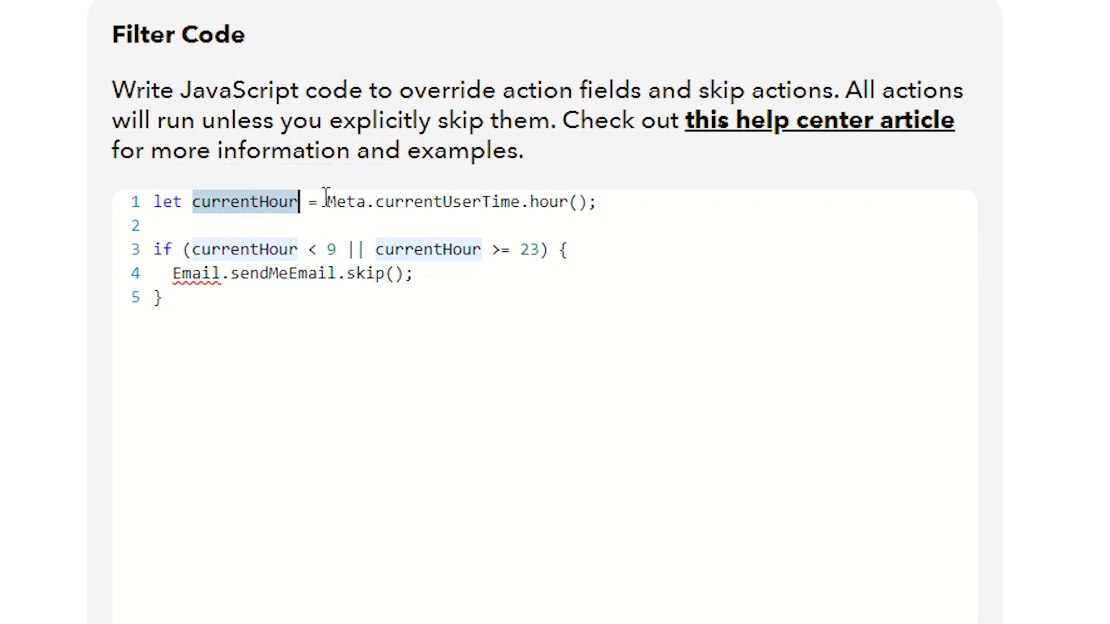
left_click_drag(326, 201, 338, 182)
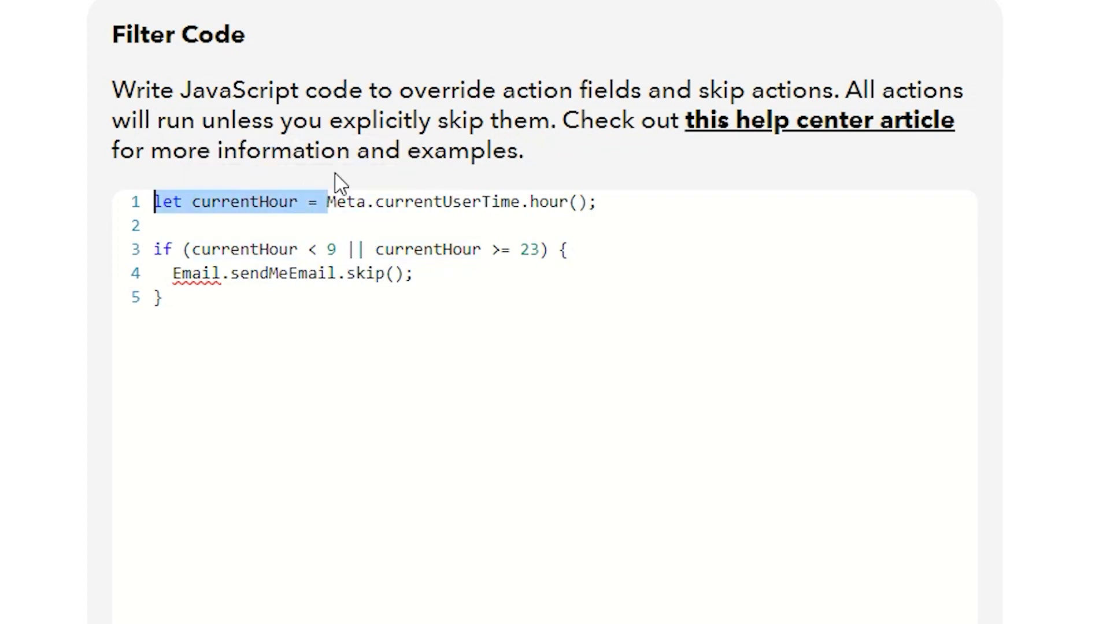
left_click(365, 203)
left_click(441, 201)
left_click(558, 203)
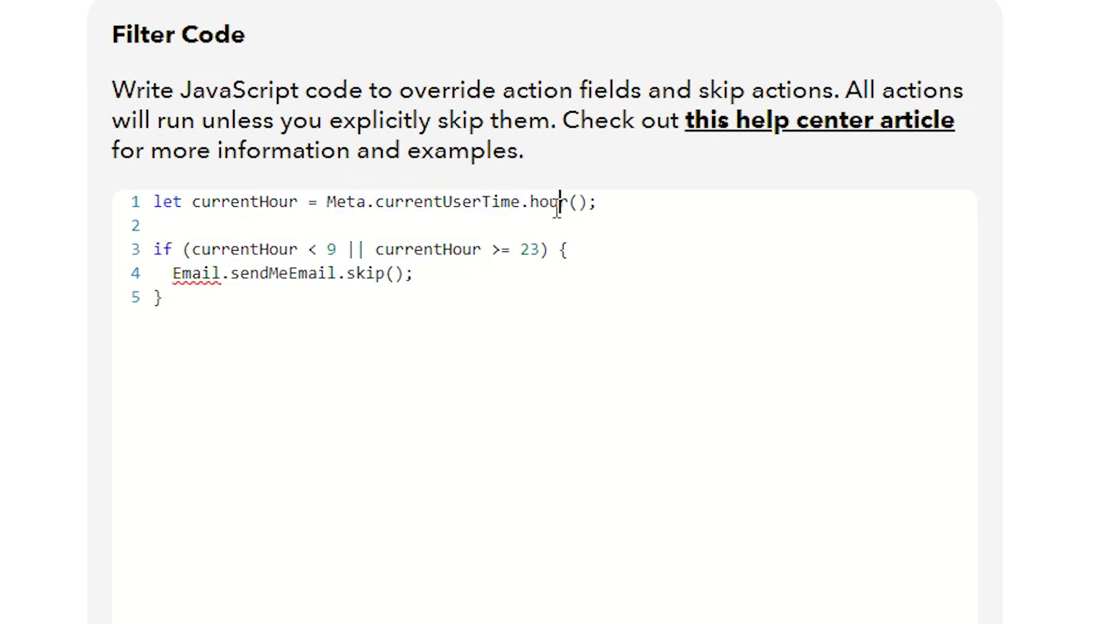
left_click_drag(329, 201, 627, 191)
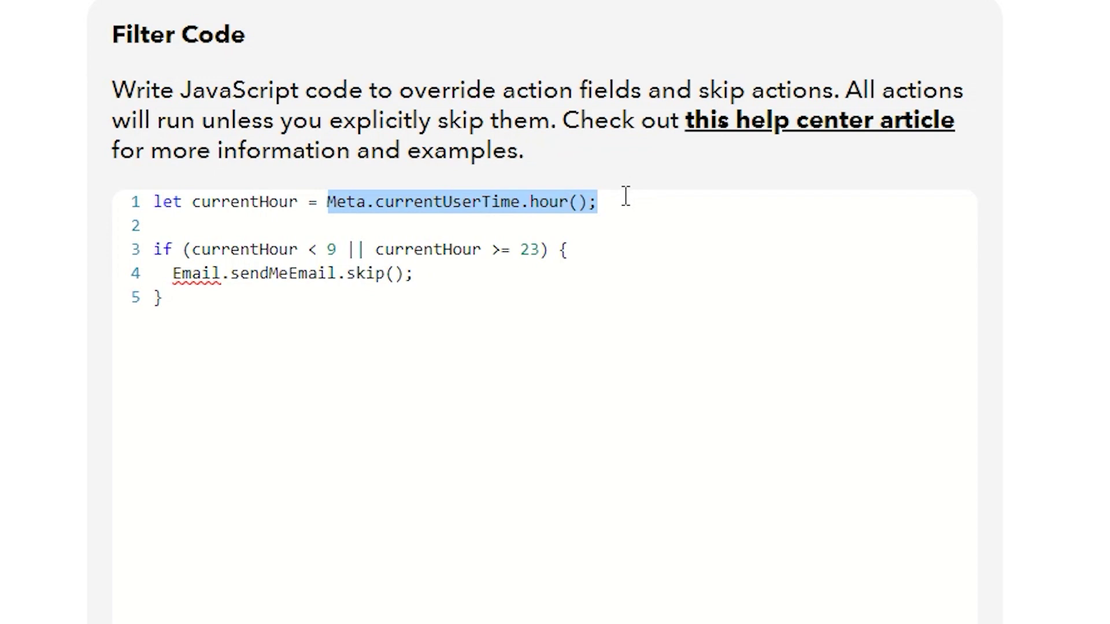
left_click(626, 197)
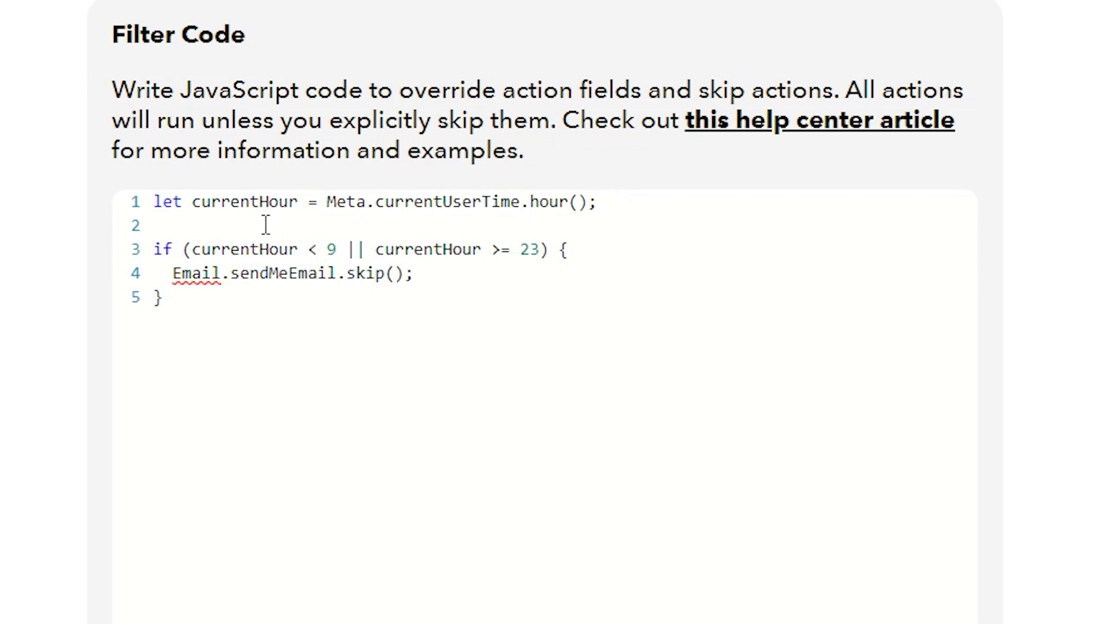
double_click(239, 202)
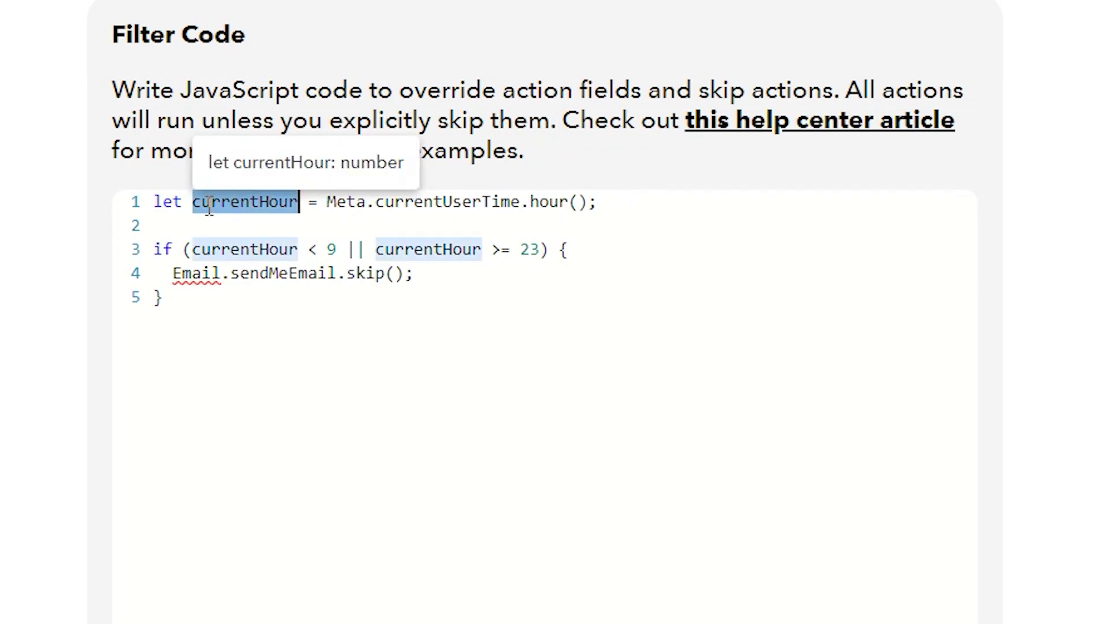
left_click(212, 204)
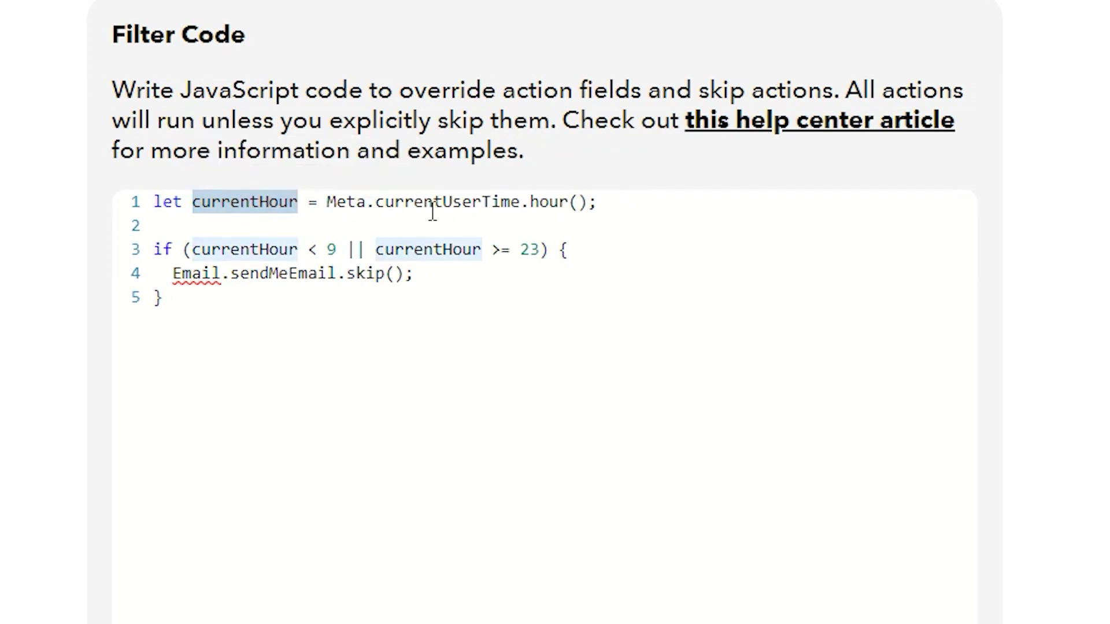
Step: Delete the Email.sendMeEmail.skip() statement from the time-check if-block
mouse_move(334, 208)
left_click_drag(155, 250, 419, 292)
left_click(418, 301)
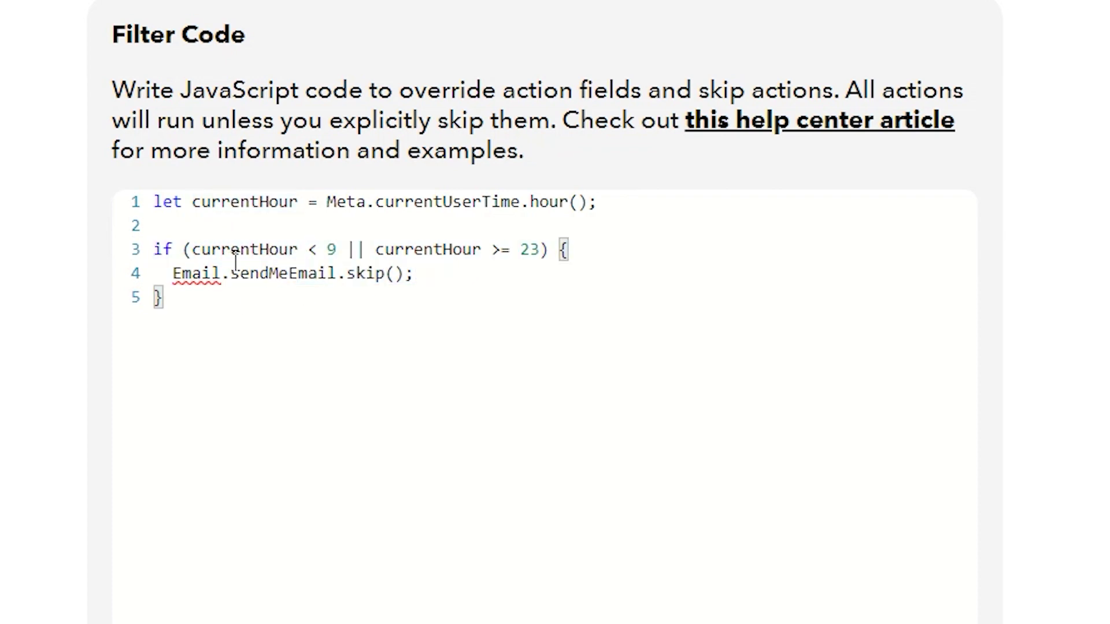
left_click(329, 249)
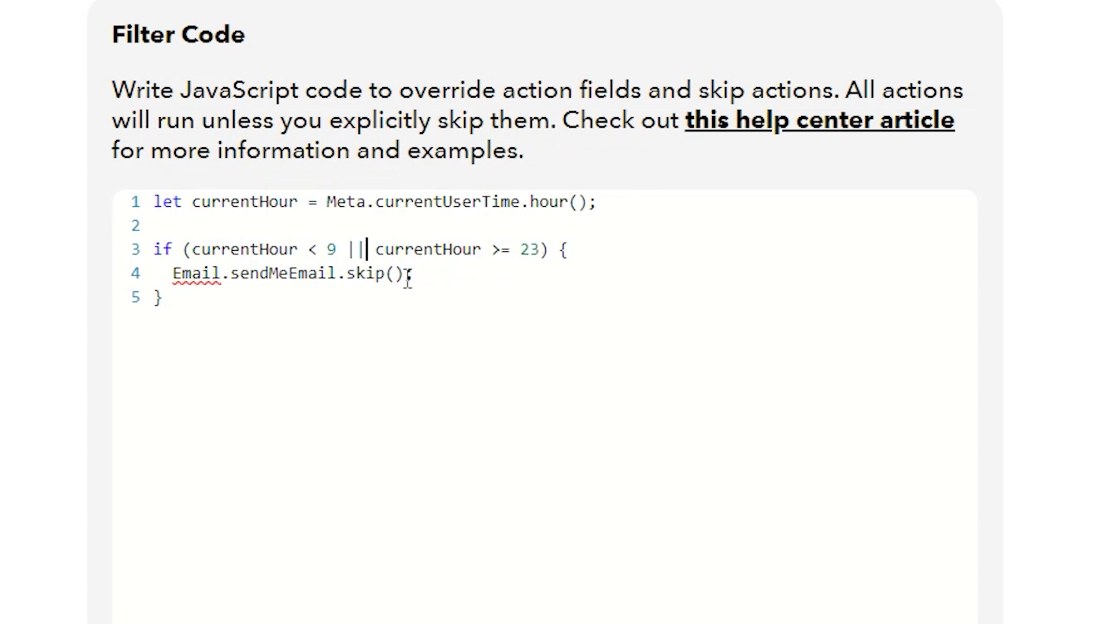
left_click_drag(439, 274, 173, 275)
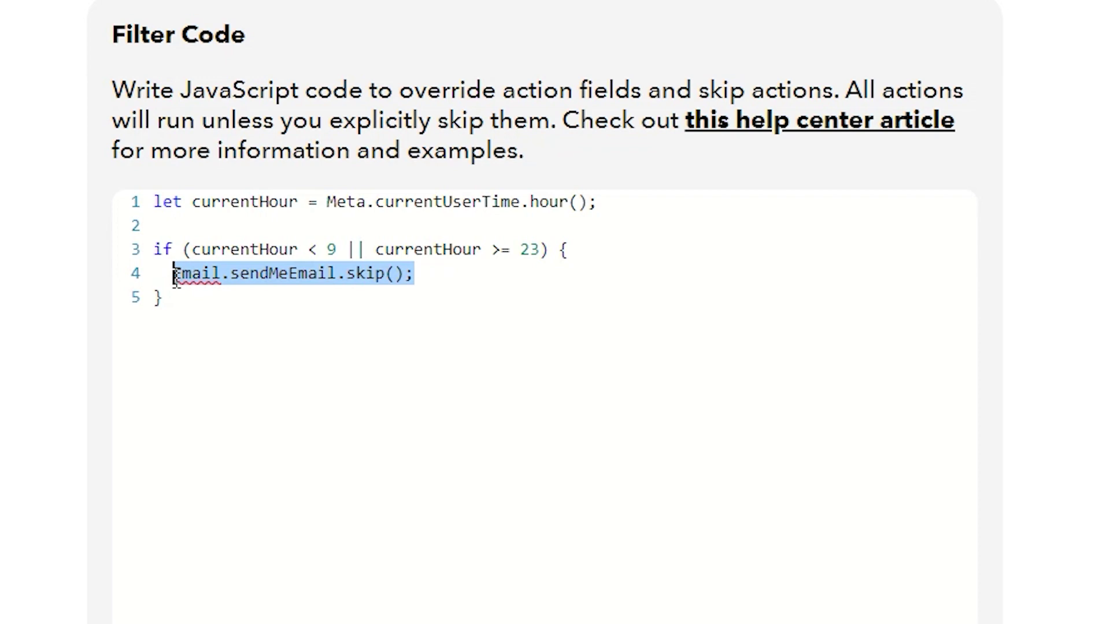
key("BackSpace")
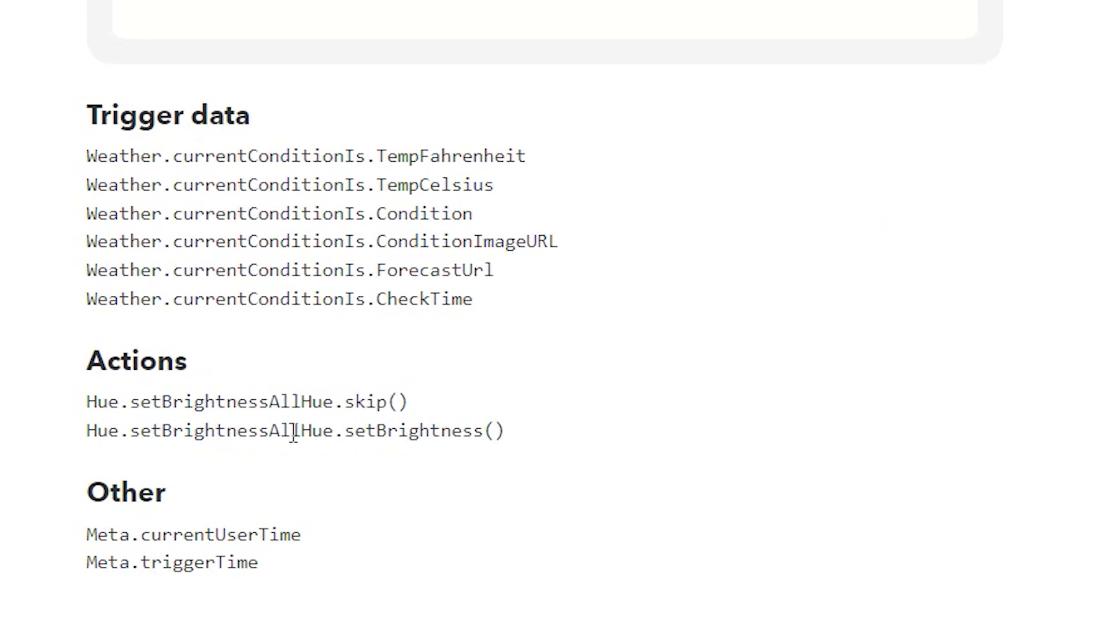
Step: Copy the Hue.setBrightnessAllHue.skip() line into the empty if-block body on line 4
triple_click(295, 431)
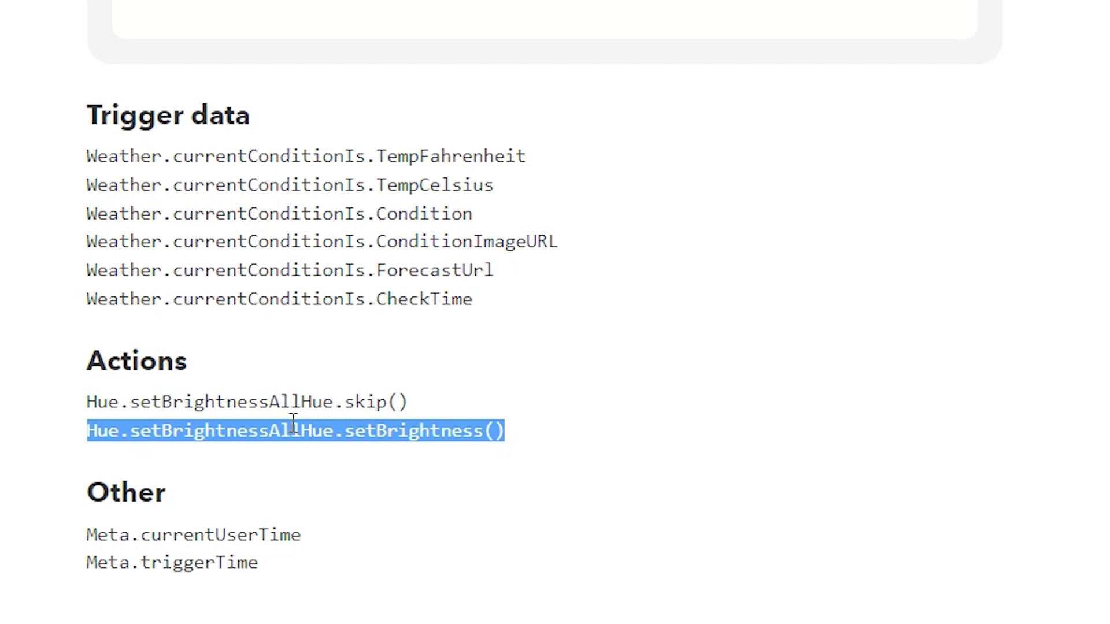
triple_click(296, 403)
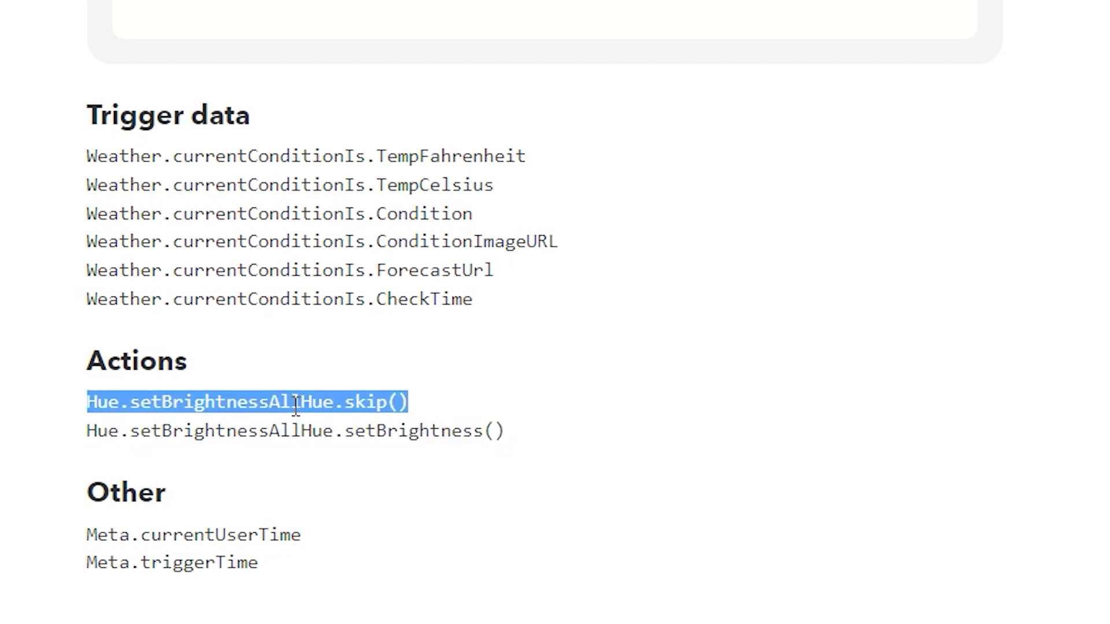
right_click(293, 407)
left_click(319, 428)
scroll(204, 428, "up", 10)
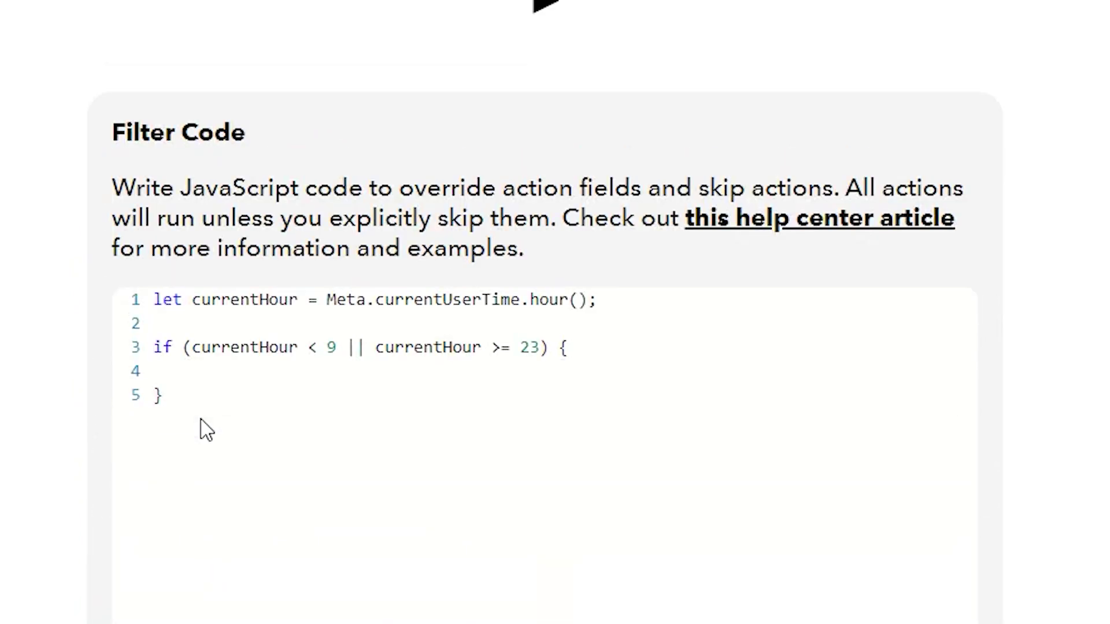
left_click(200, 369)
right_click(200, 368)
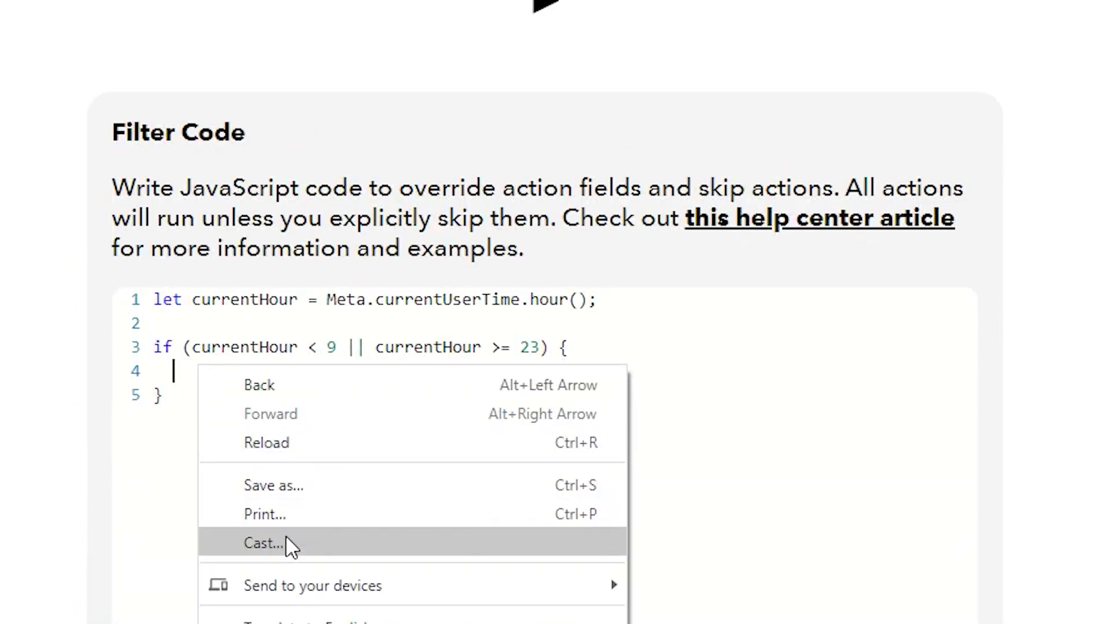
left_click(177, 373)
key("ctrl+v")
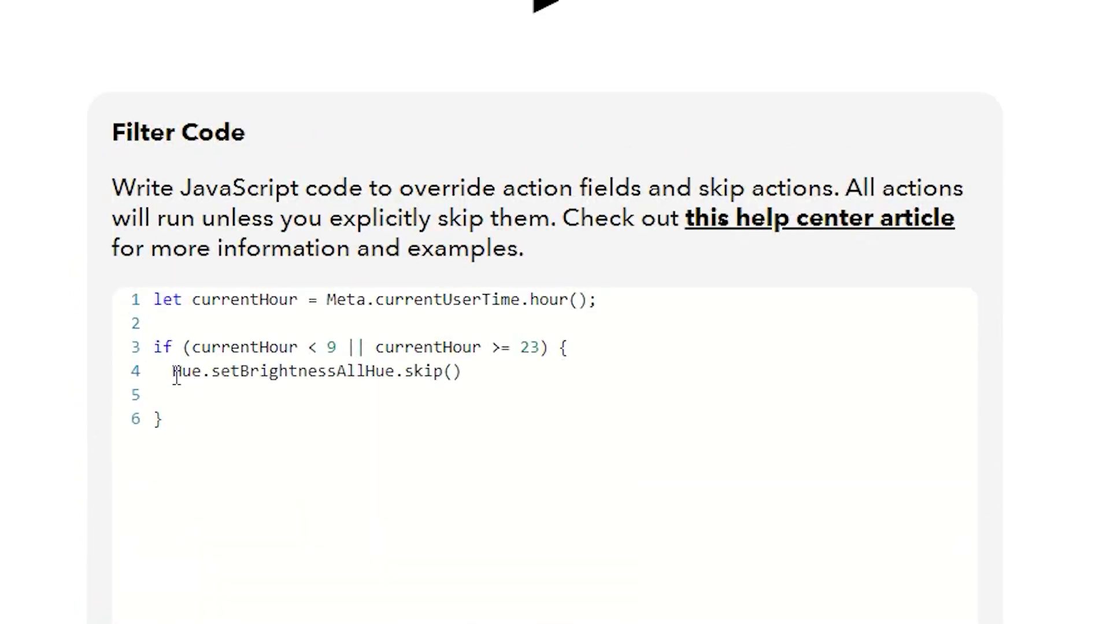
key("BackSpace")
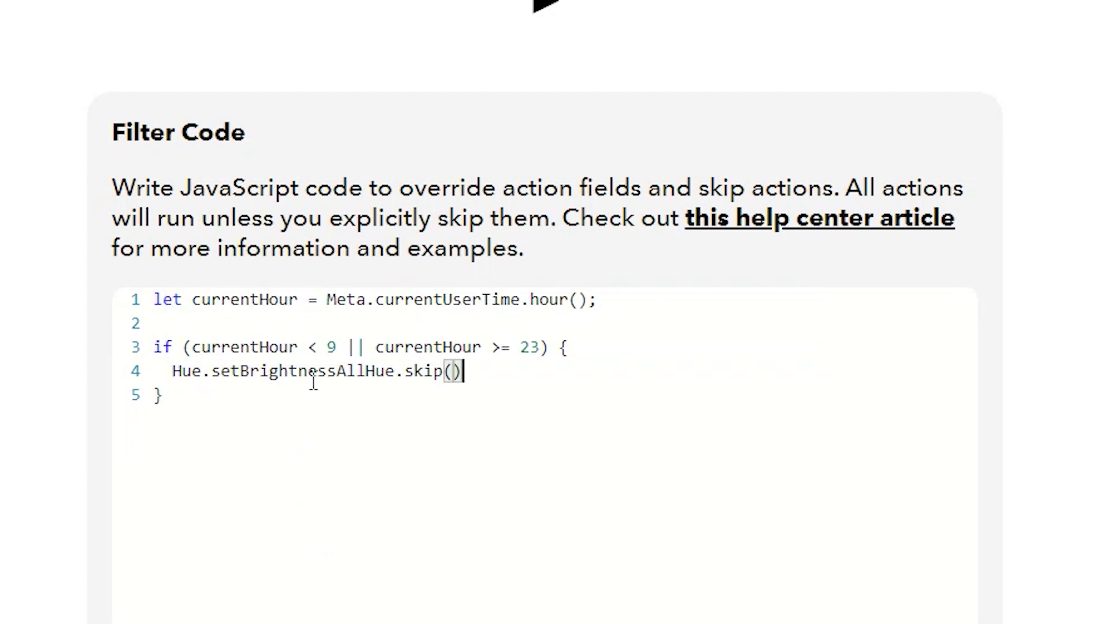
Step: Change the morning hour limit from 9 to 8 and select the 23 limit
left_click(329, 347)
mouse_move(326, 382)
key("Delete")
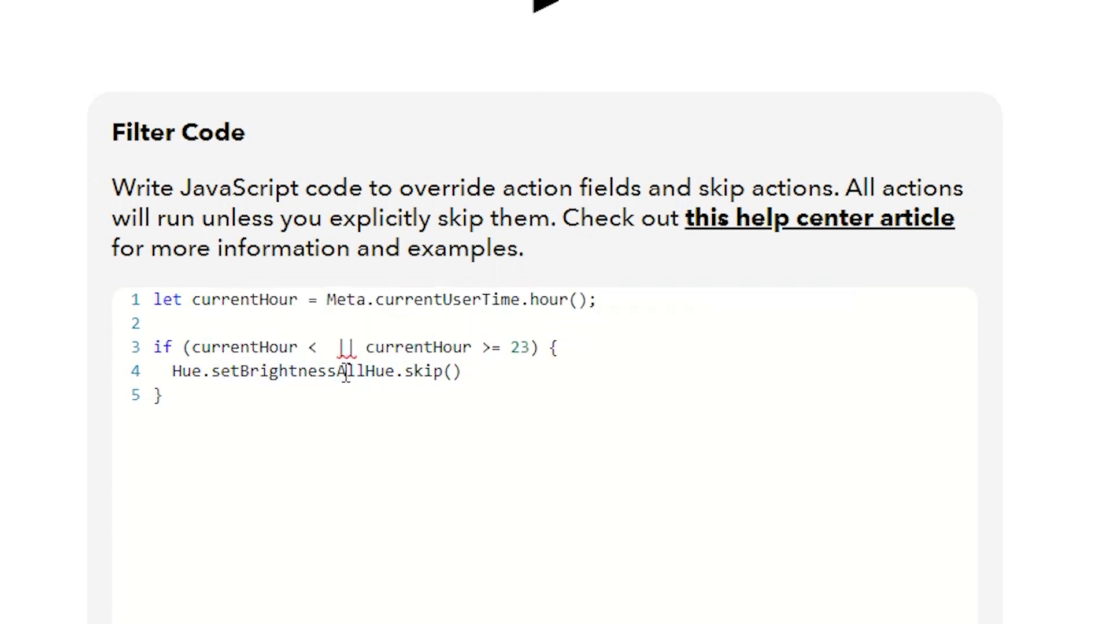
type("7")
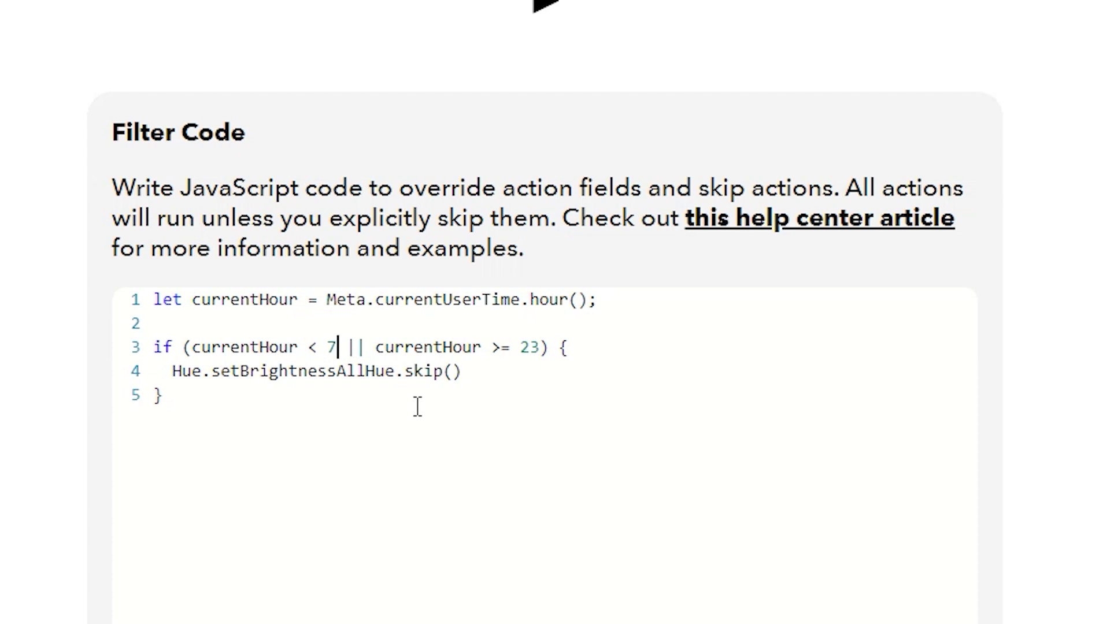
key("BackSpace")
type("8")
left_click_drag(520, 347, 539, 351)
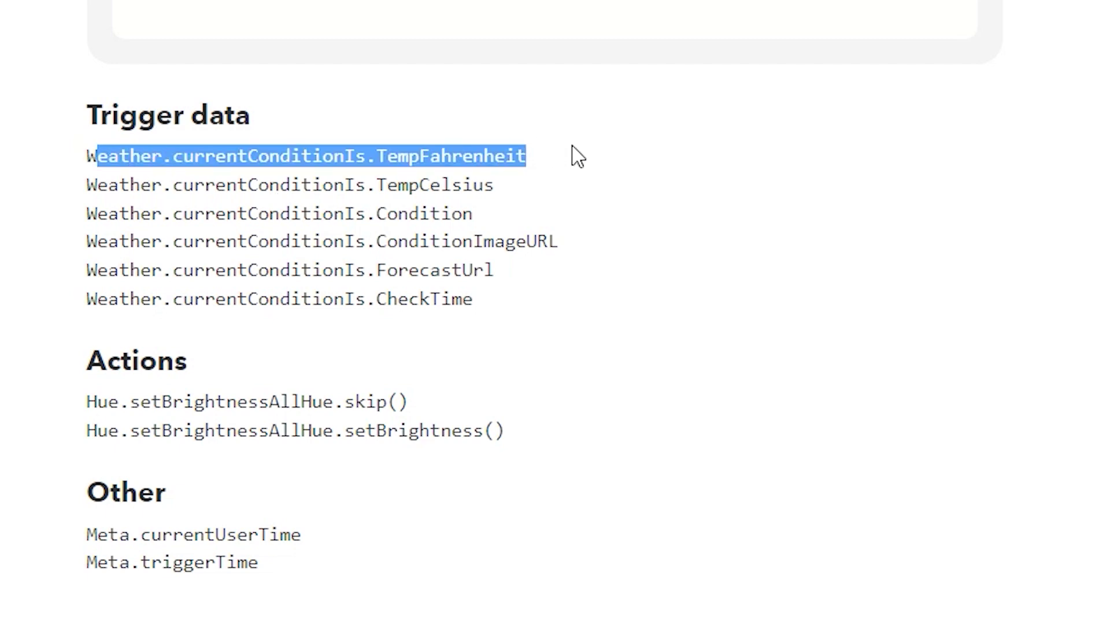
Step: Save the filter code and continue to review the weather applet
left_click(575, 155)
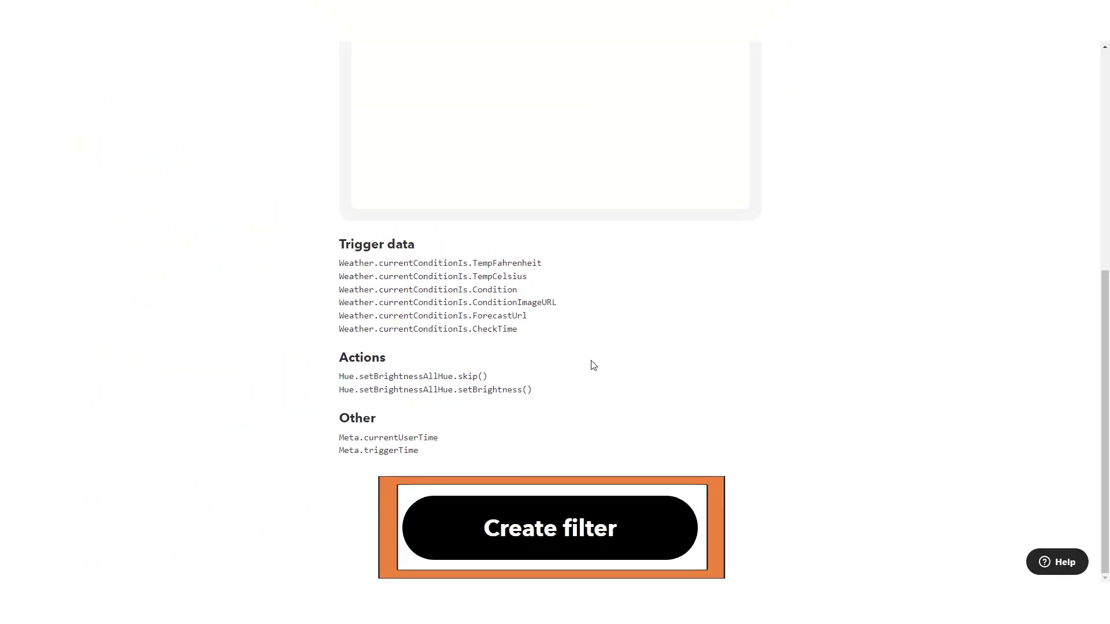
left_click(607, 528)
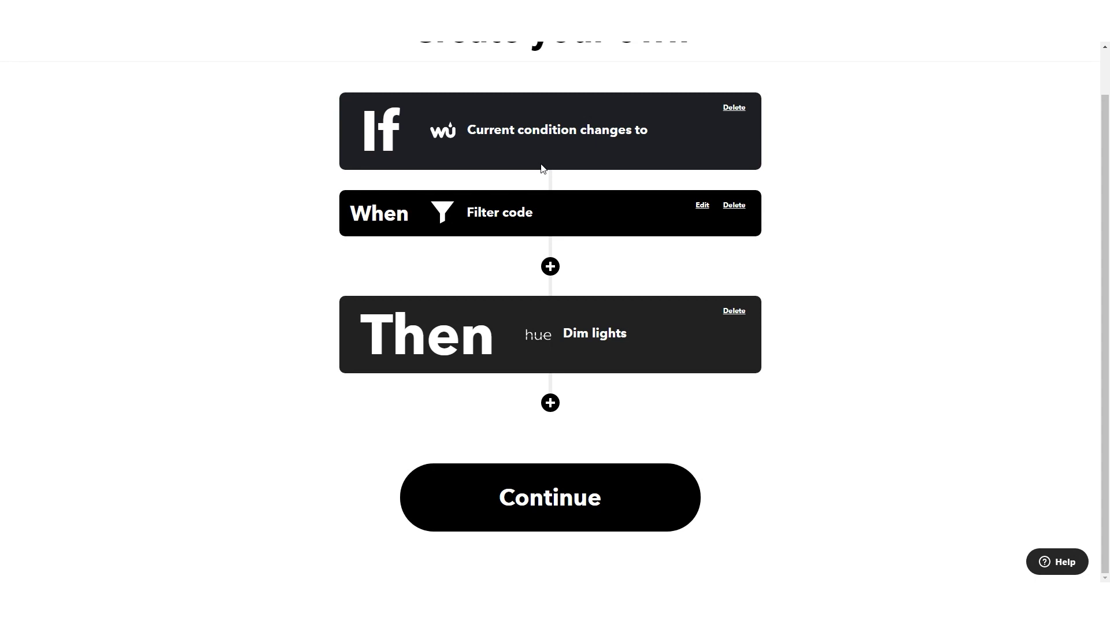
left_click(584, 503)
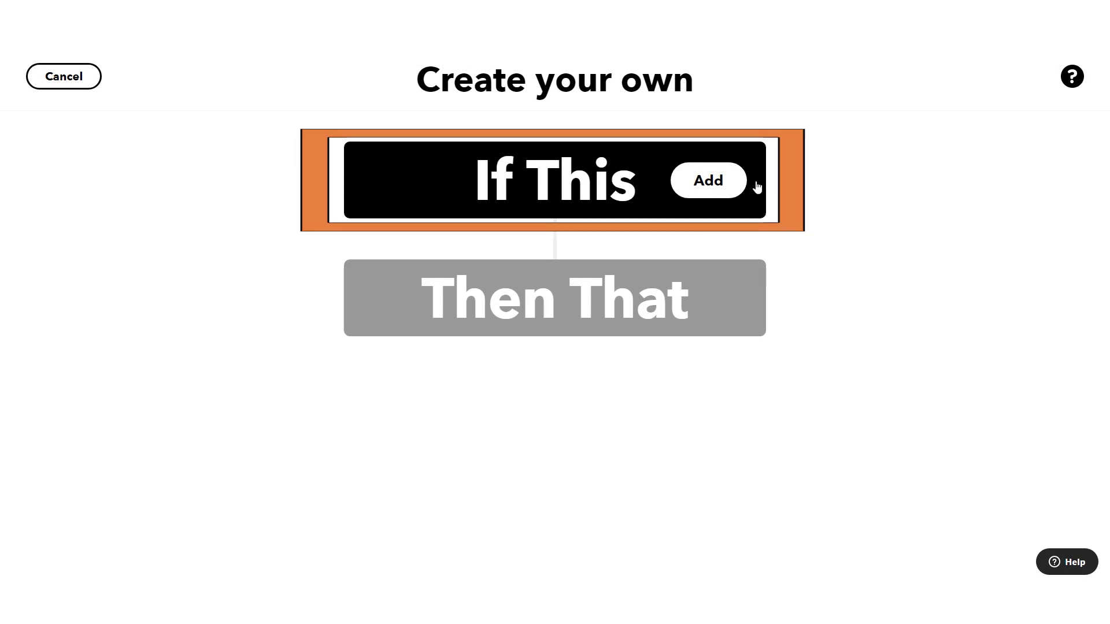
Step: Pick Wyze's Motion is detected as the new applet's trigger
left_click(707, 180)
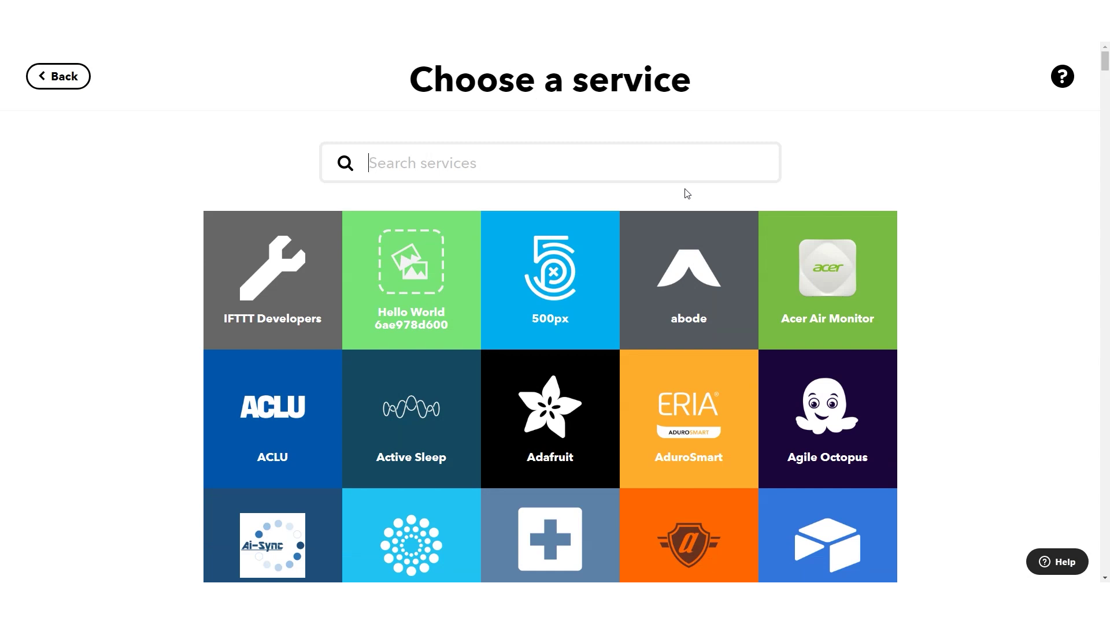
type("wyze")
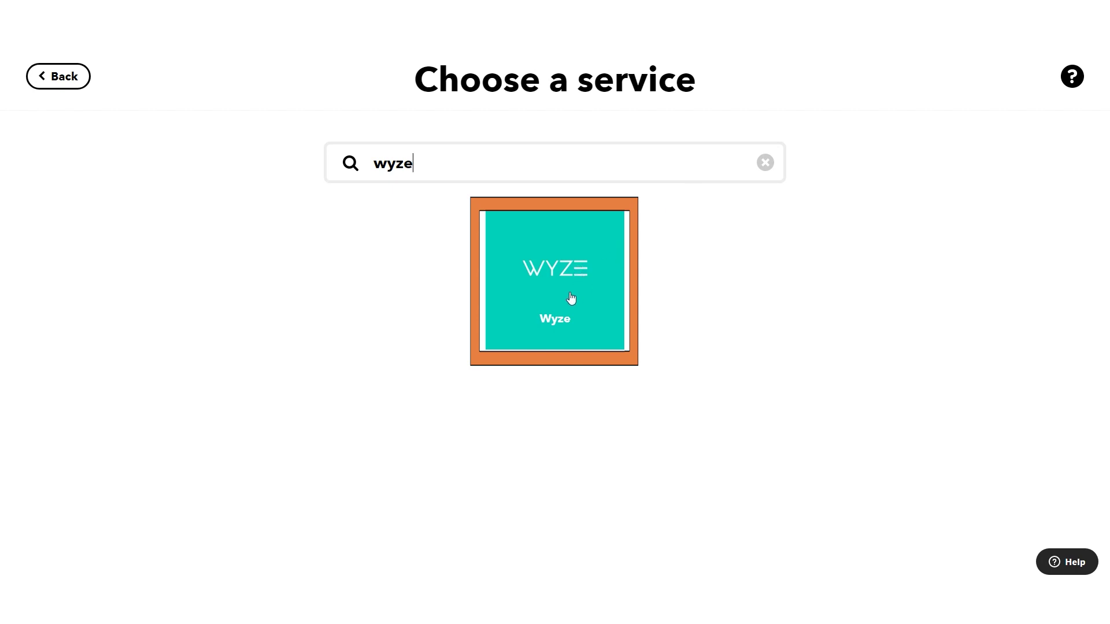
left_click(539, 307)
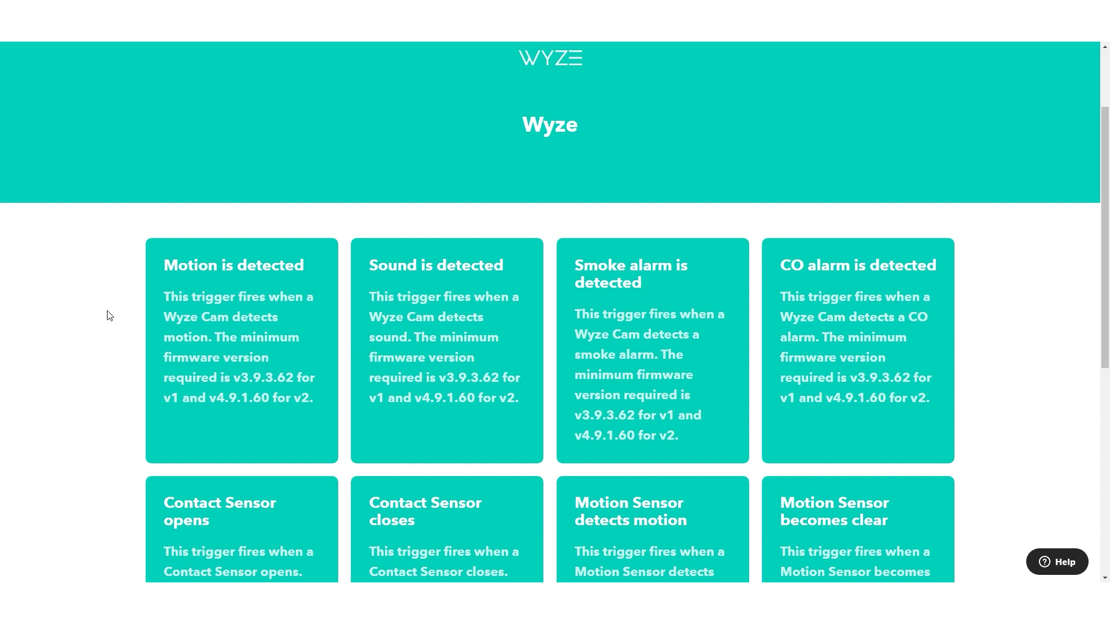
scroll(110, 315, "down", 1)
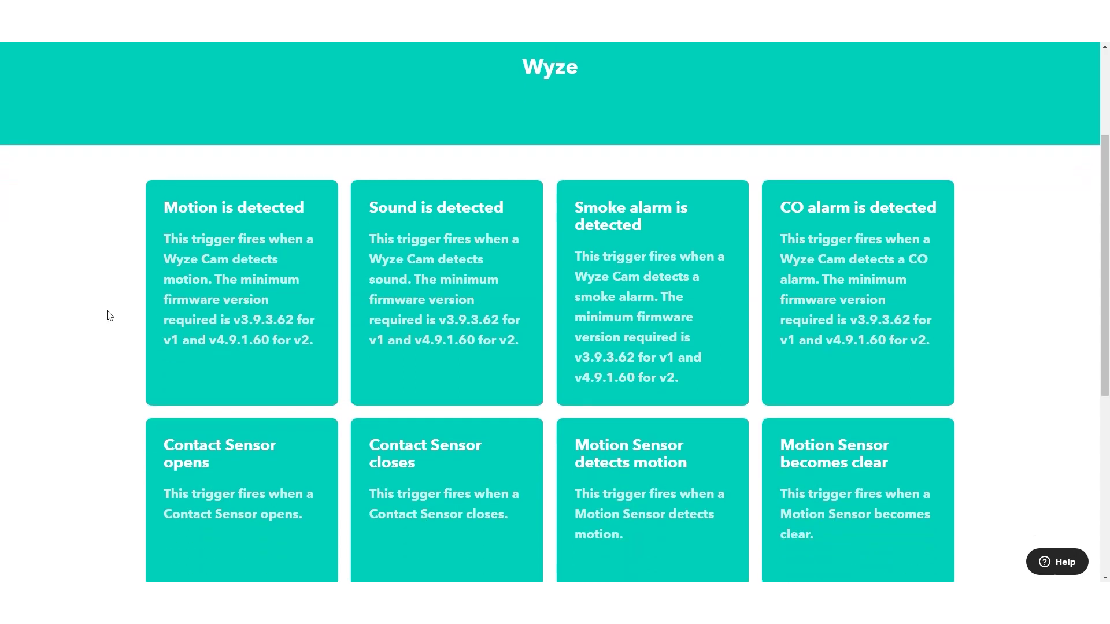
left_click(219, 280)
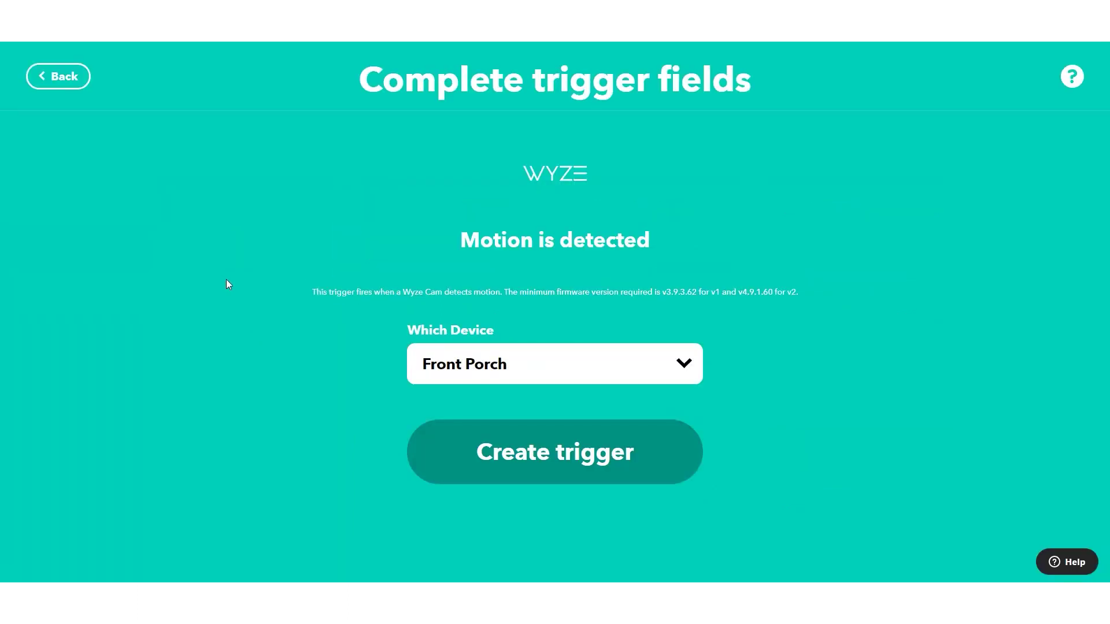
Step: Set Which Device to Any Camera and create the trigger
left_click(573, 382)
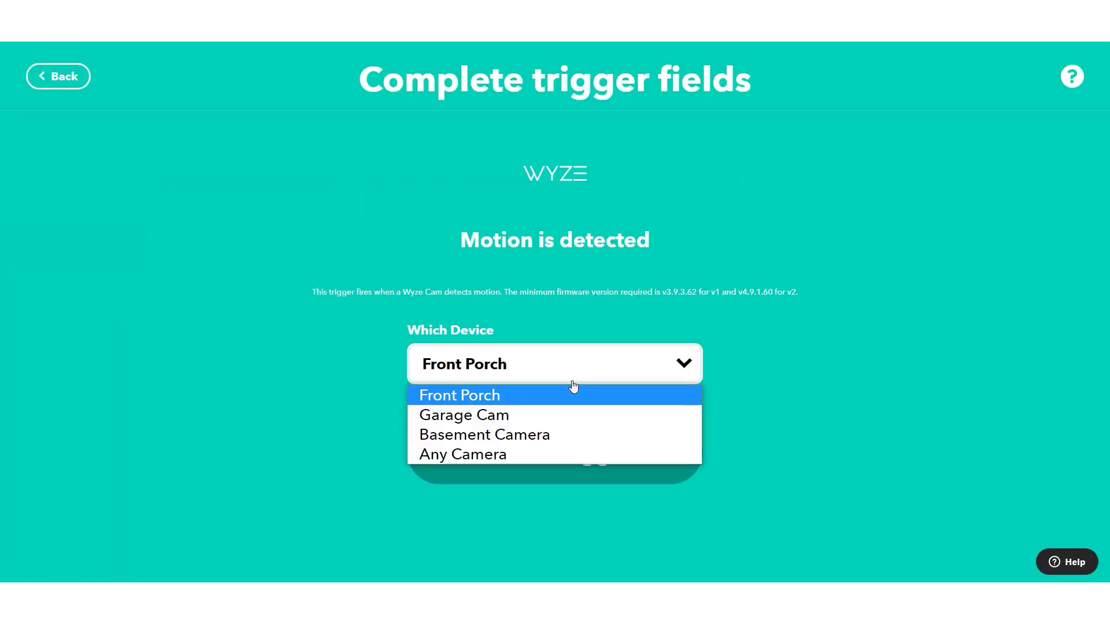
left_click(482, 456)
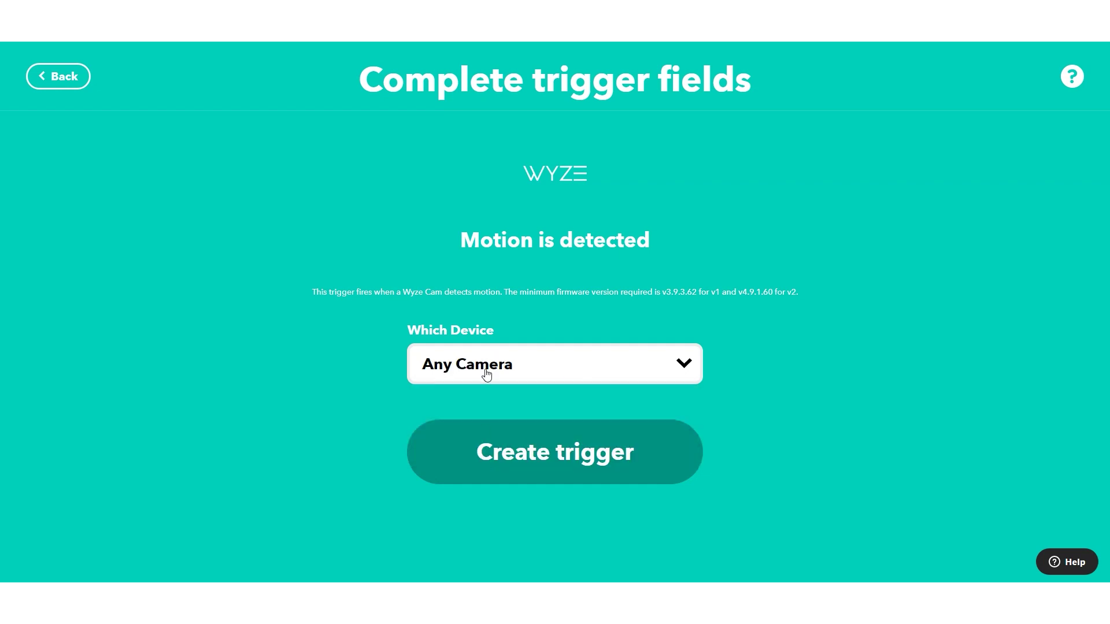
left_click(483, 370)
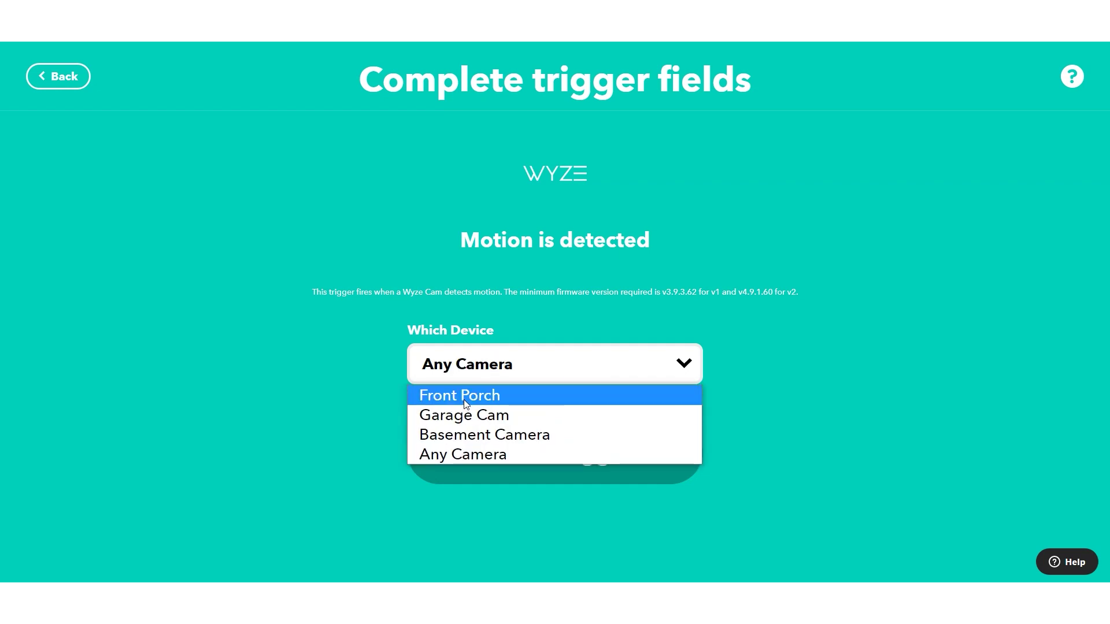
left_click(449, 452)
left_click(519, 458)
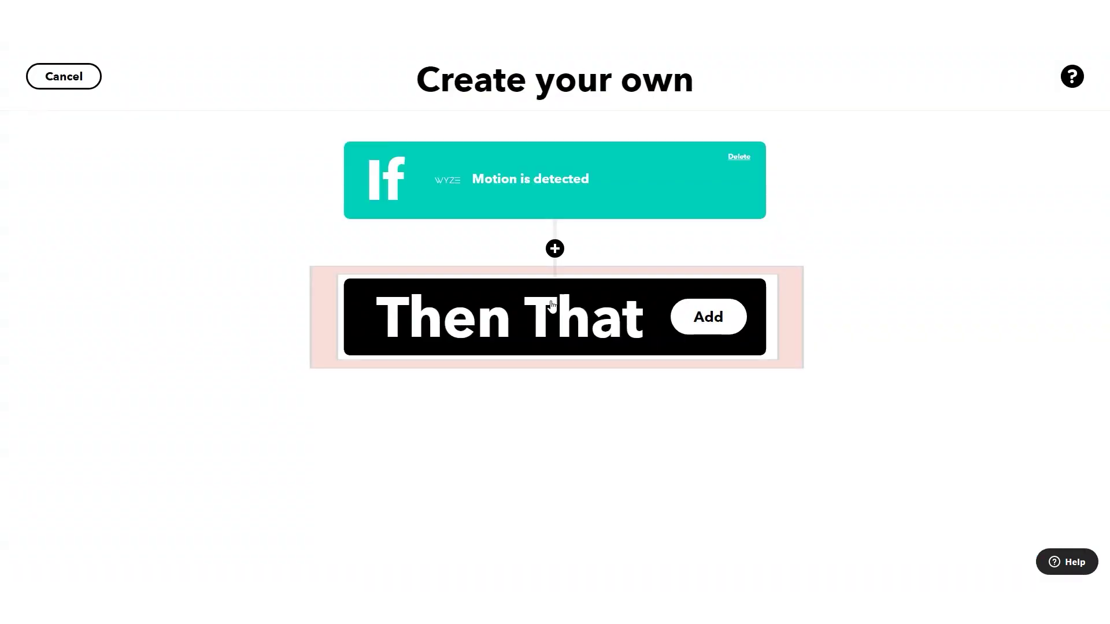
Step: Add a Philips Hue Turn on lights action for Garage Entry 1
left_click(580, 329)
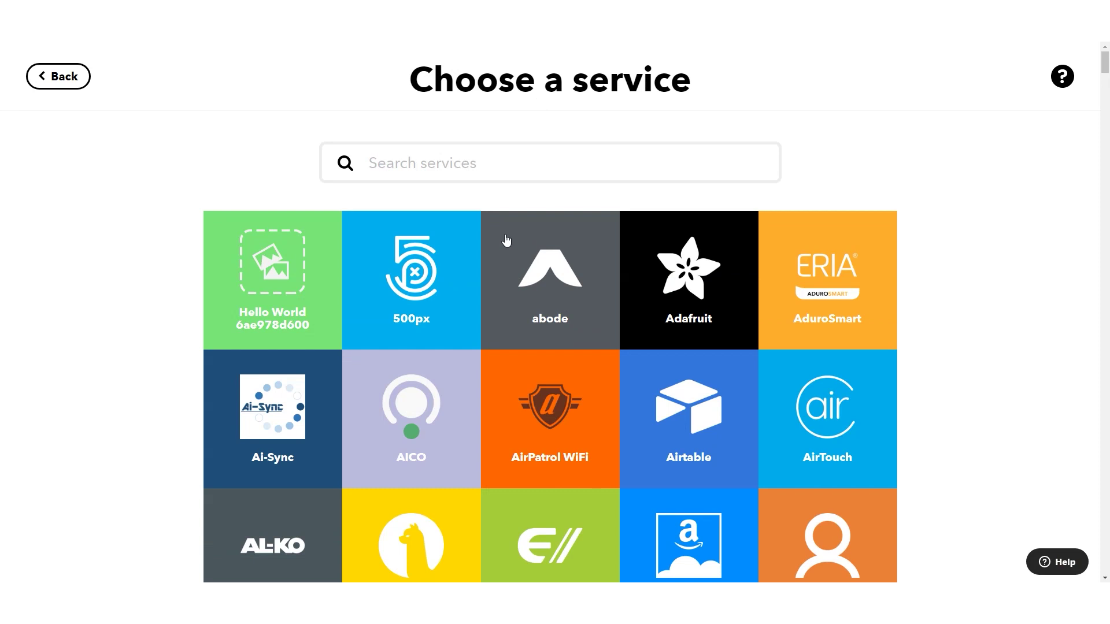
type("hue")
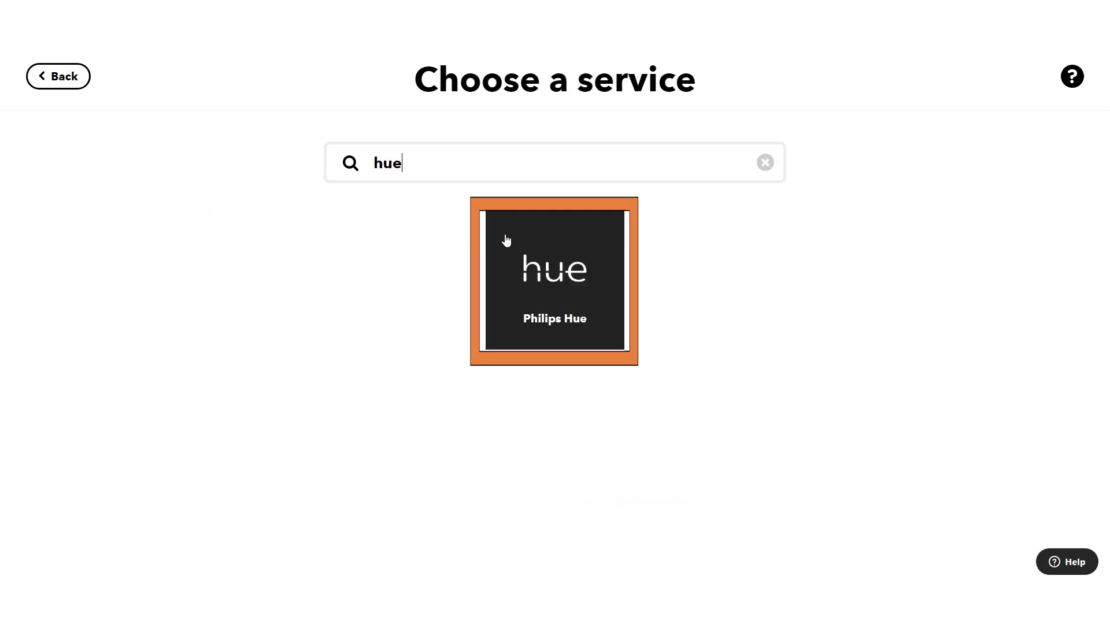
left_click(564, 285)
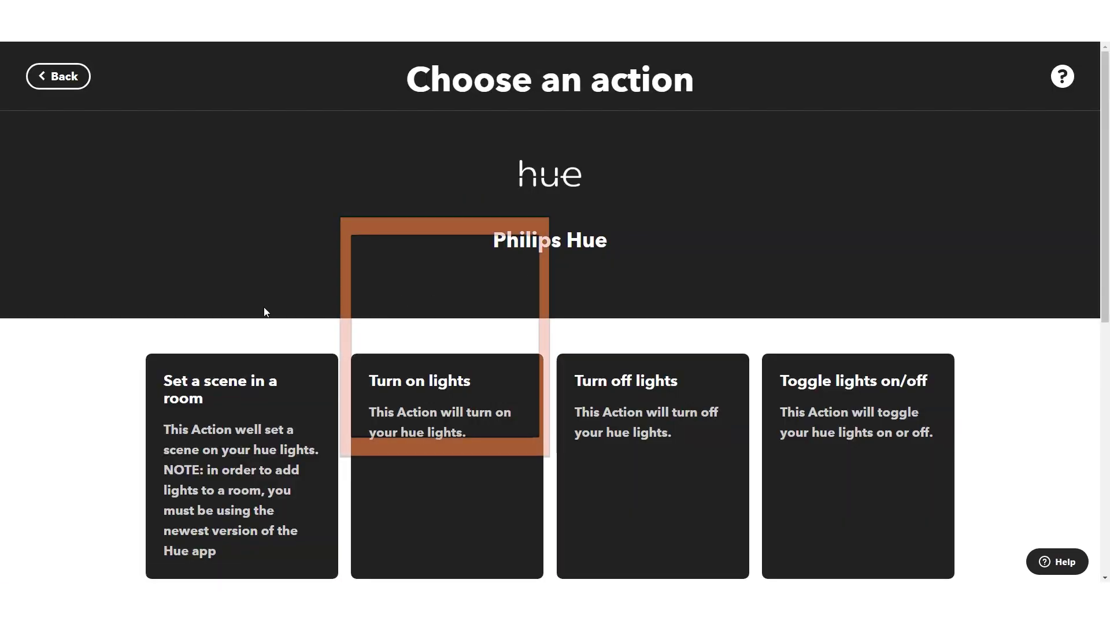
scroll(363, 334, "down", 2)
left_click(430, 340)
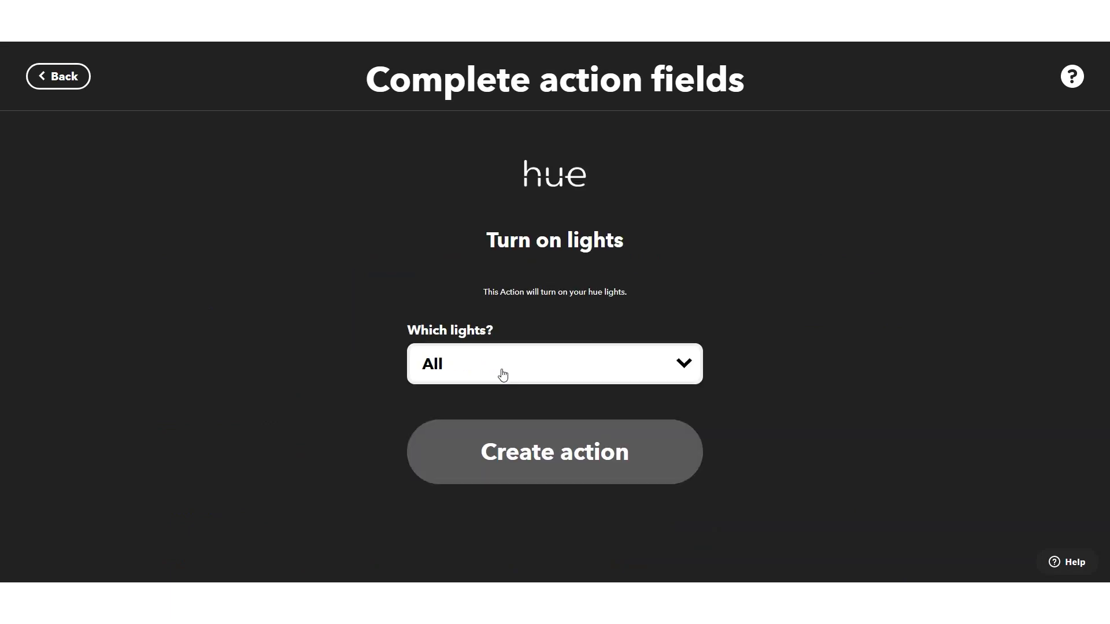
left_click(499, 374)
scroll(491, 157, "down", 5)
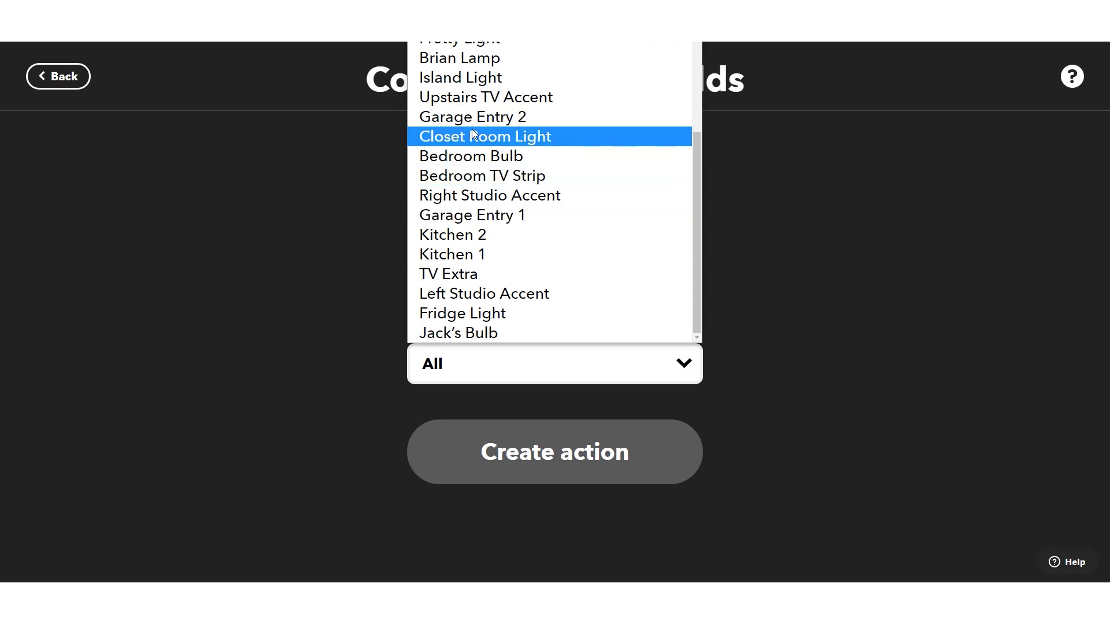
scroll(473, 137, "up", 5)
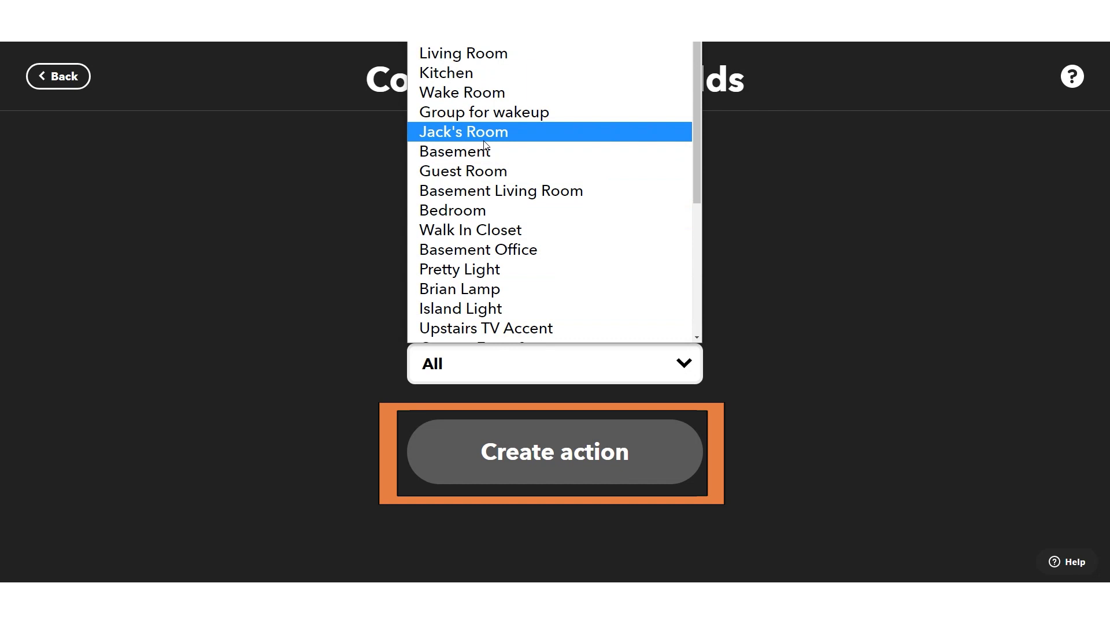
left_click(522, 442)
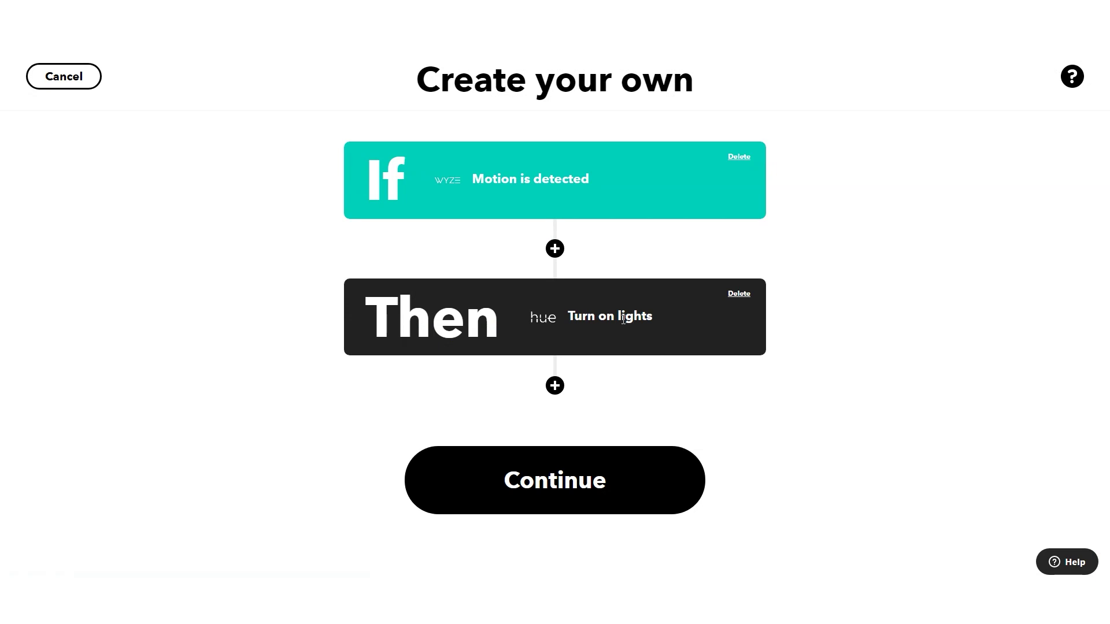
Step: Add a second action: Wyze Record a short video clip from the Front Porch camera
left_click(555, 386)
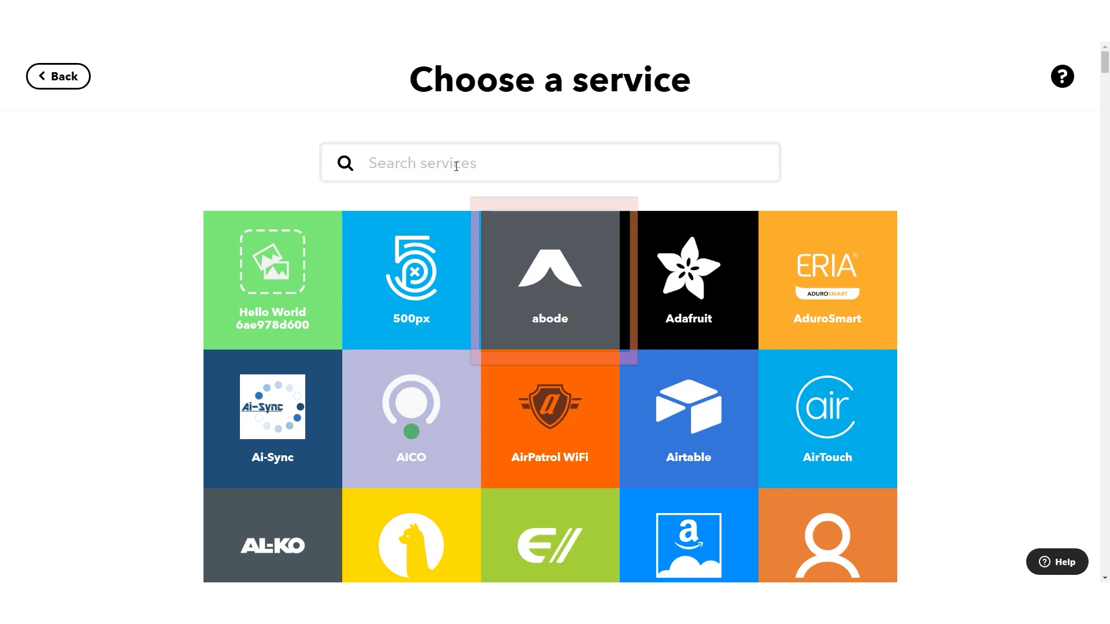
type("wyze")
left_click(545, 266)
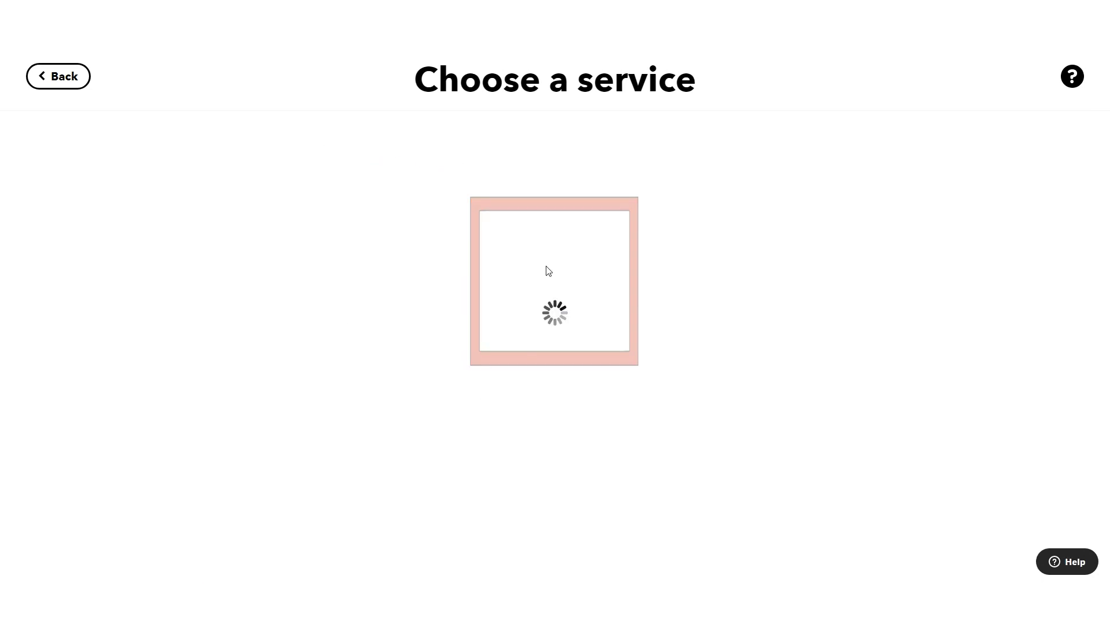
scroll(221, 218, "down", 1)
scroll(221, 218, "down", 6)
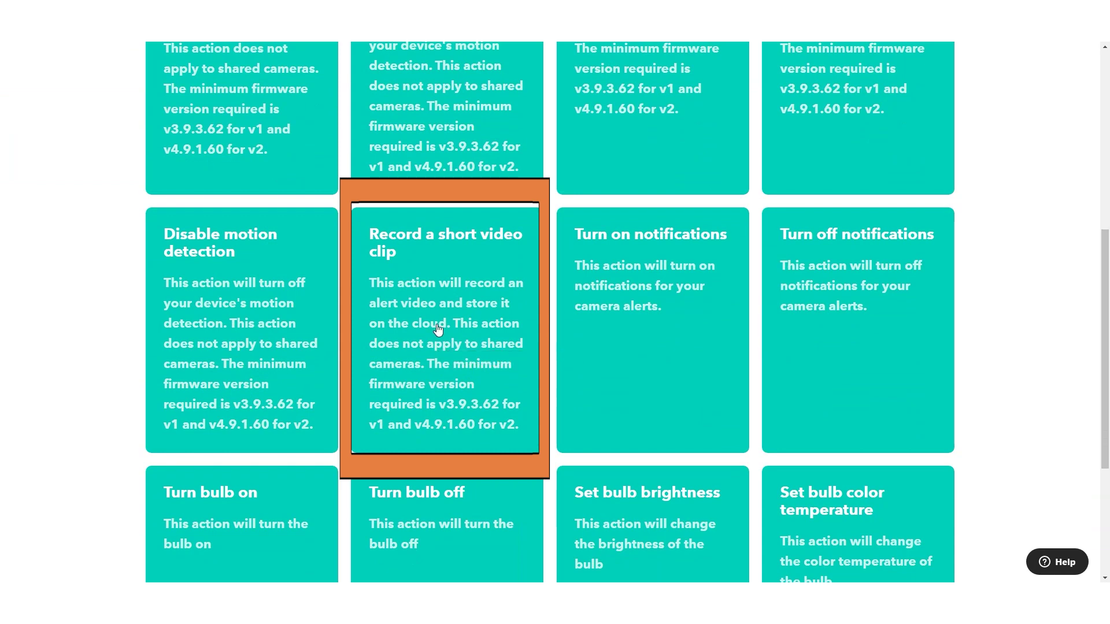
left_click(437, 332)
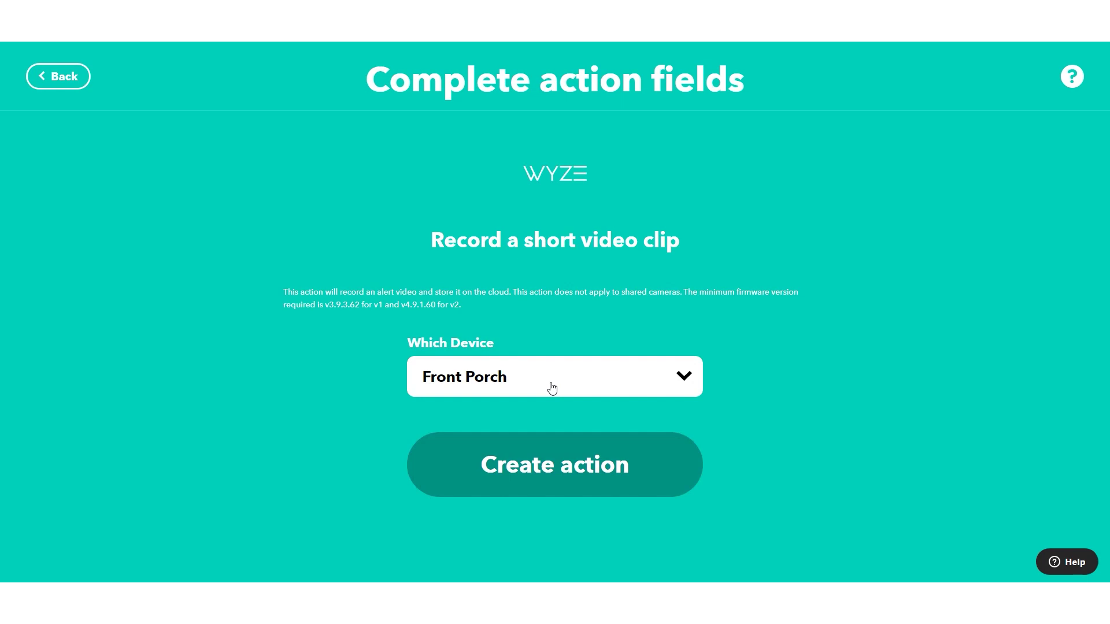
left_click(552, 388)
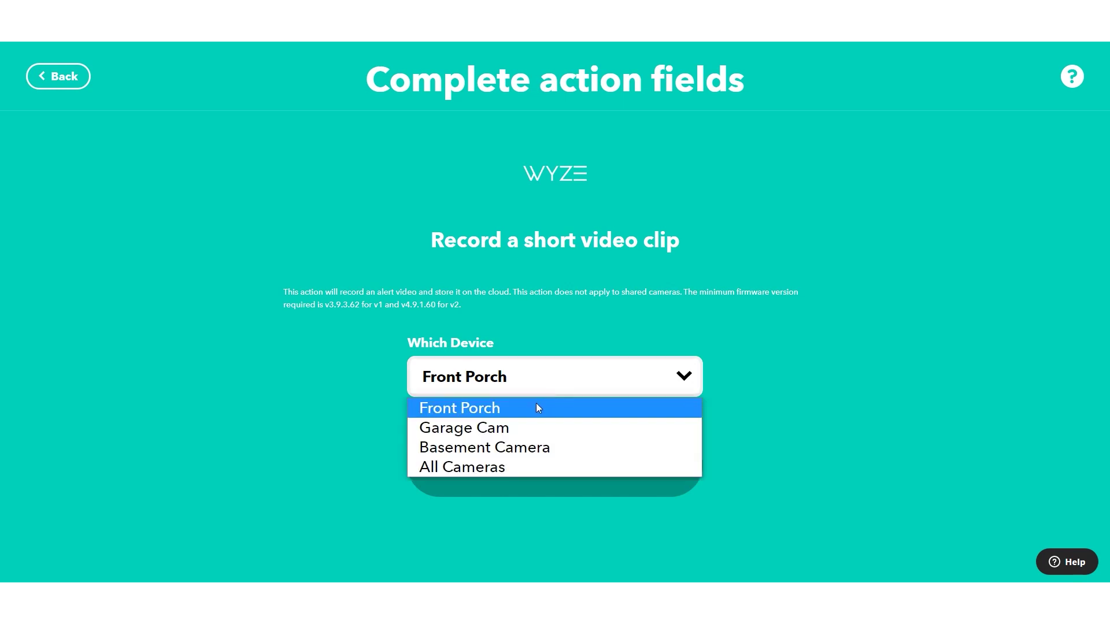
left_click(489, 487)
left_click(483, 466)
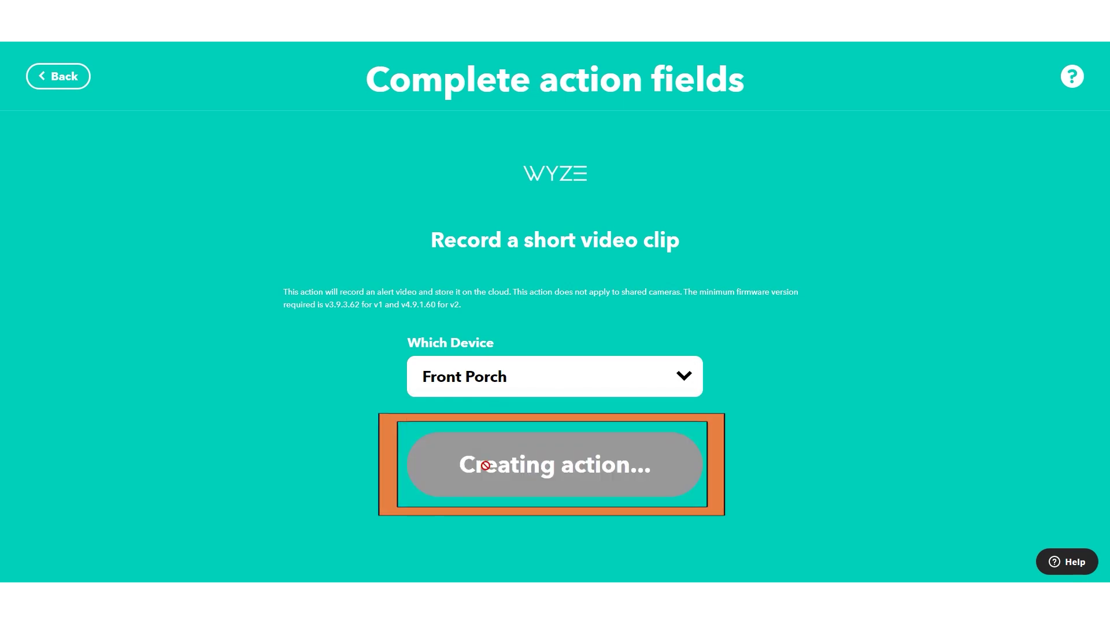